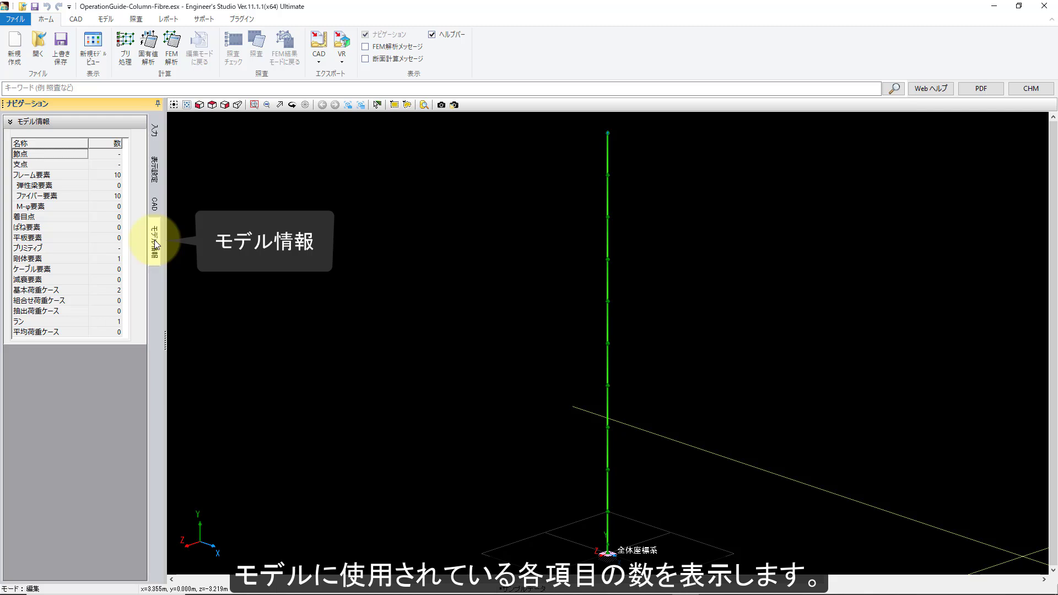
# Step: Create a new model and set the material property to nonlinear (非線形) in the analysis settings
pyautogui.click(722, 577)
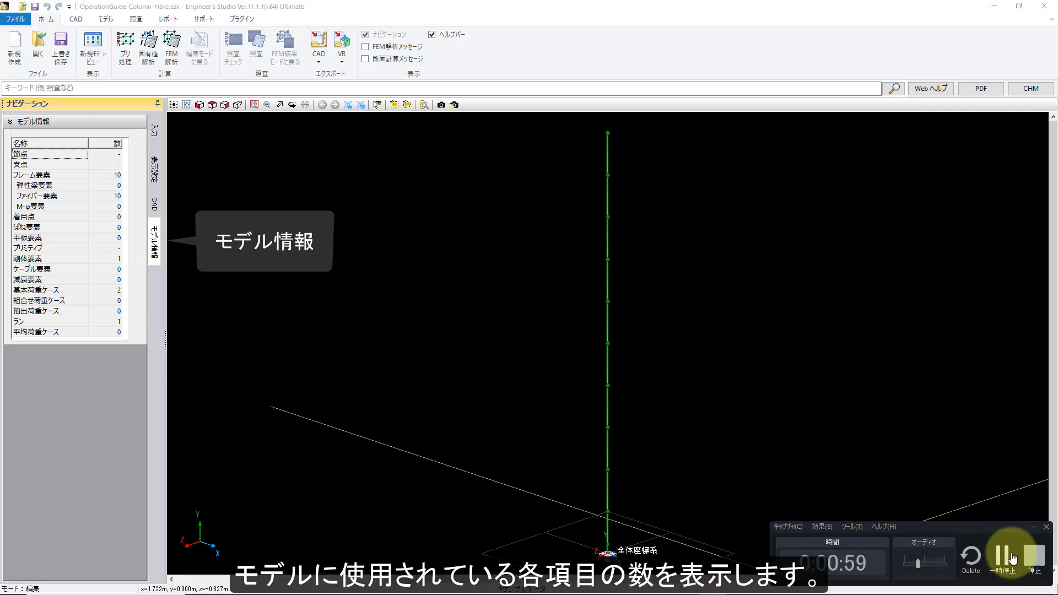
pyautogui.click(13, 50)
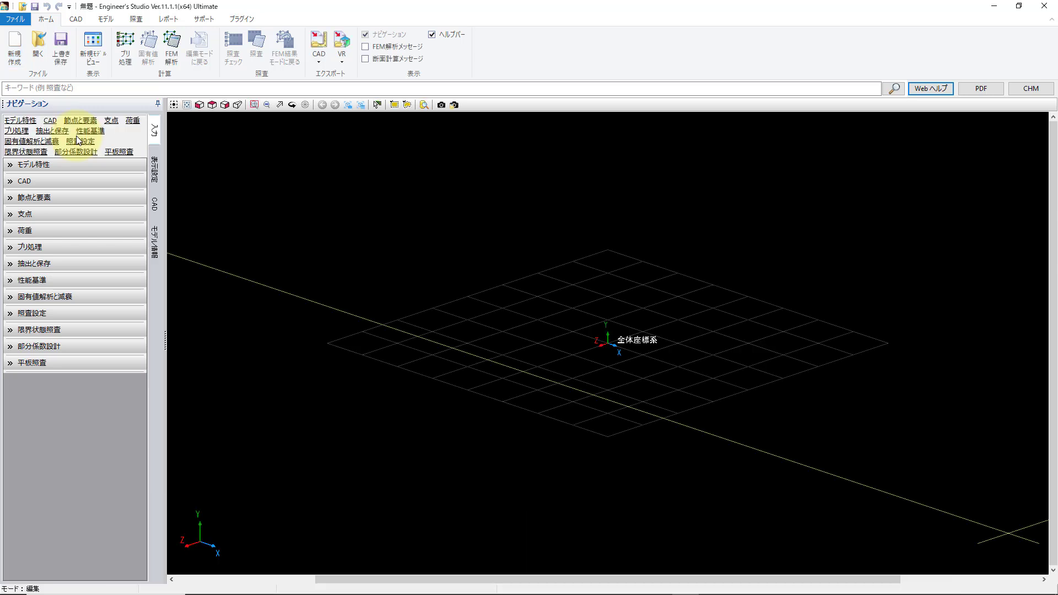
pyautogui.click(12, 164)
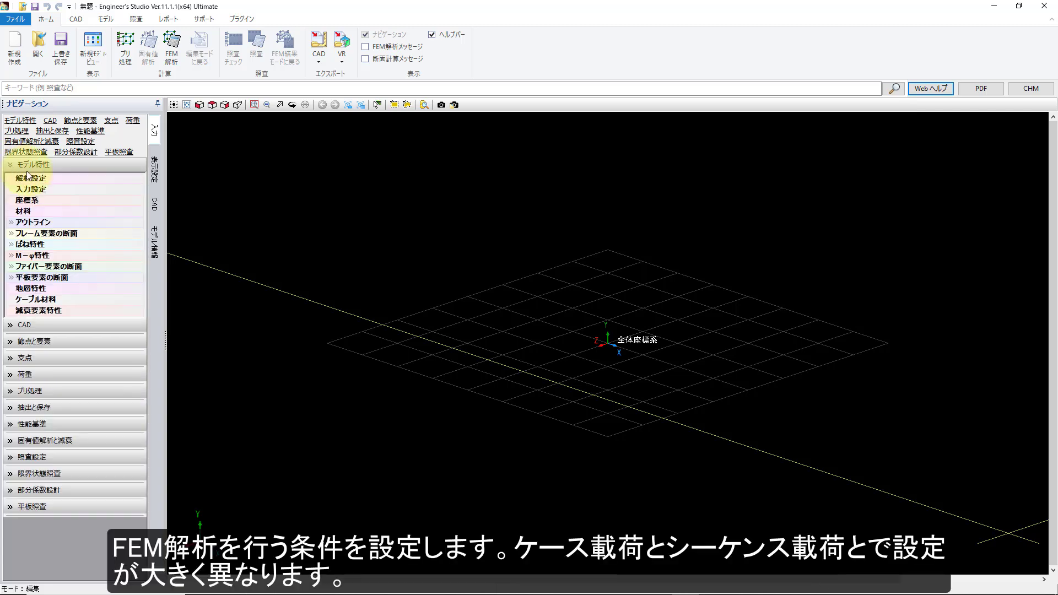
pyautogui.click(31, 180)
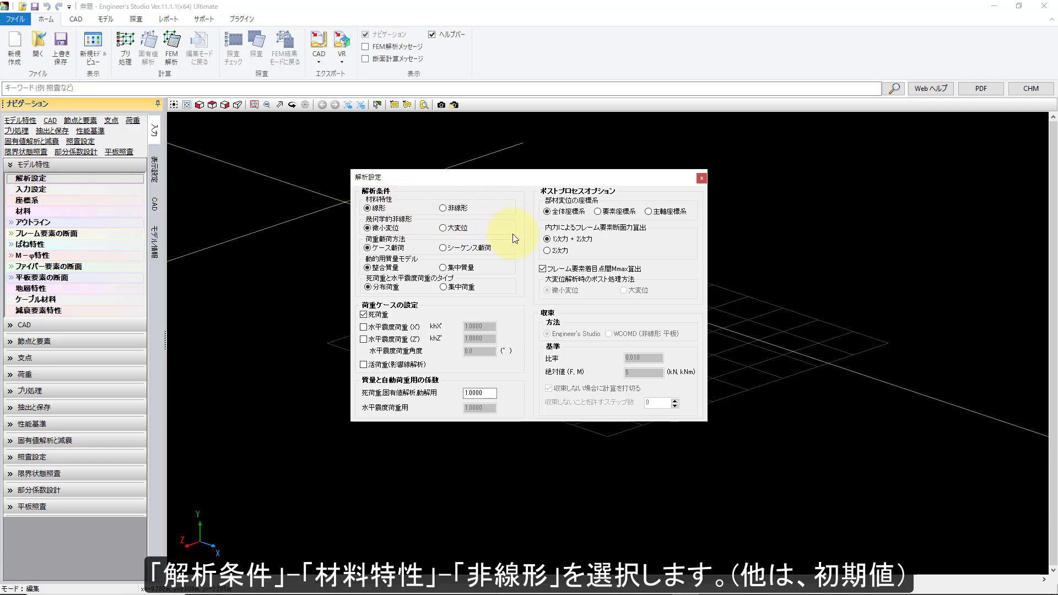
pyautogui.click(448, 209)
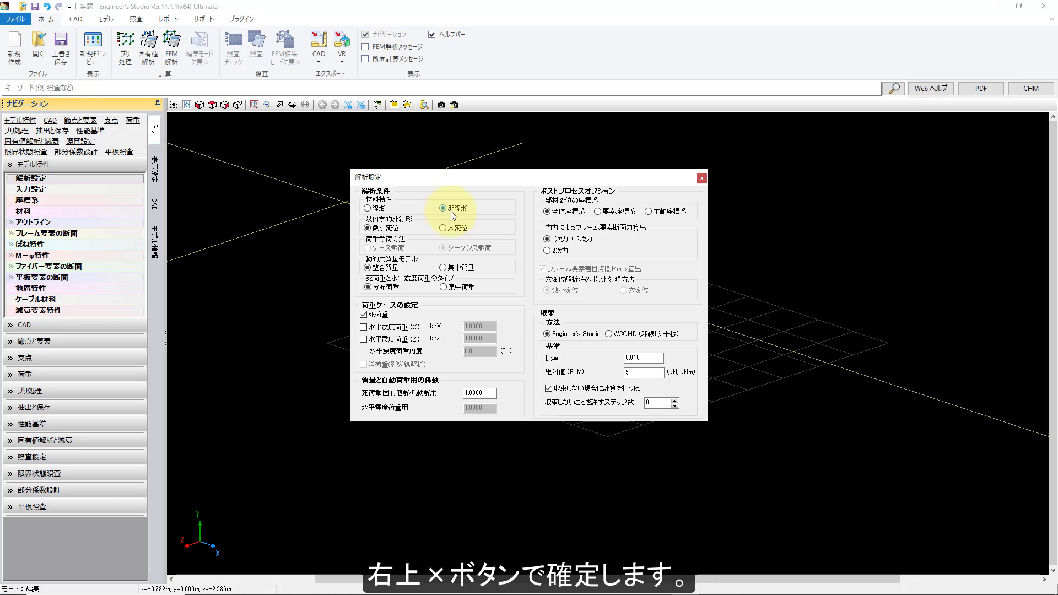
pyautogui.click(702, 178)
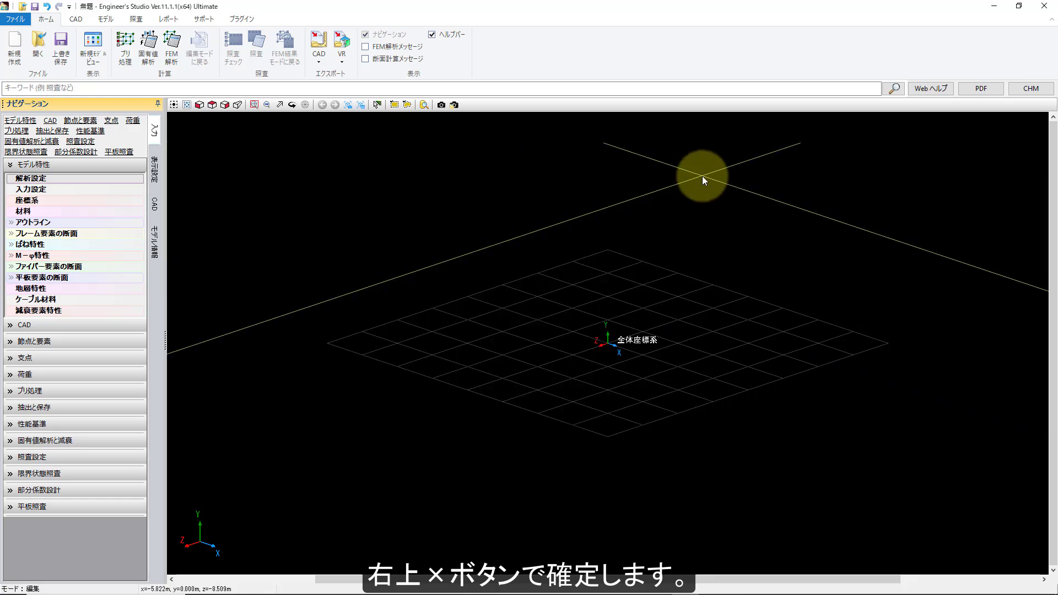
# Step: Delete all the existing materials from the model's material table (材料)
pyautogui.click(62, 211)
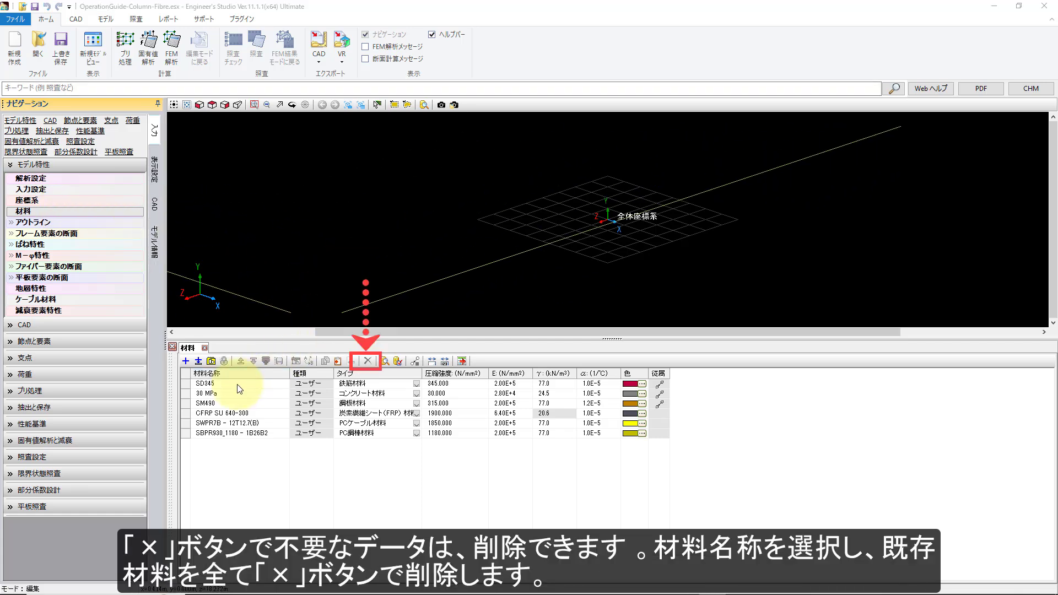
pyautogui.click(239, 385)
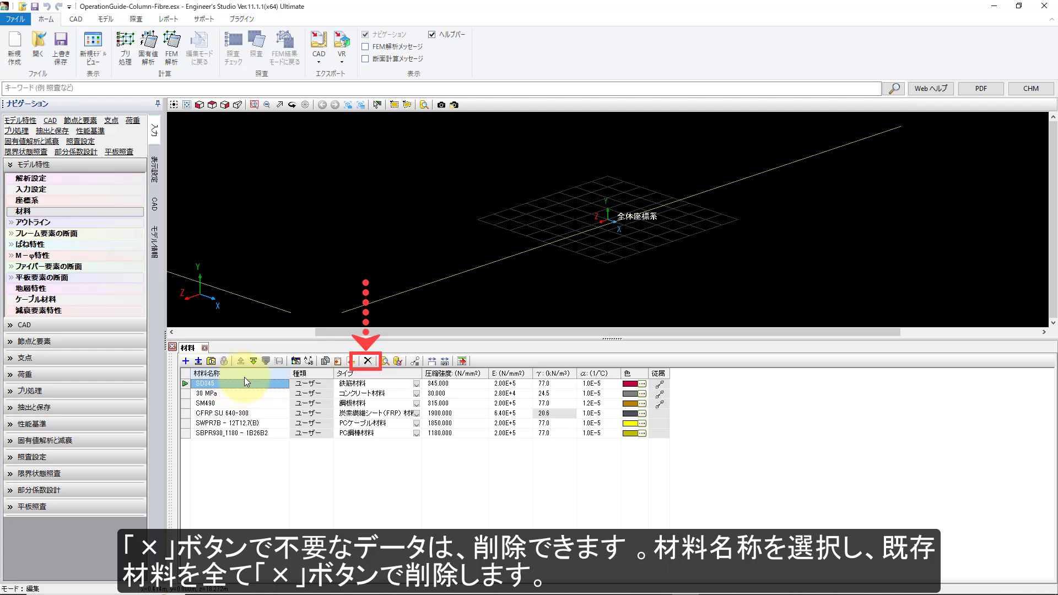
pyautogui.click(367, 362)
pyautogui.click(368, 362)
pyautogui.click(368, 361)
pyautogui.click(368, 361)
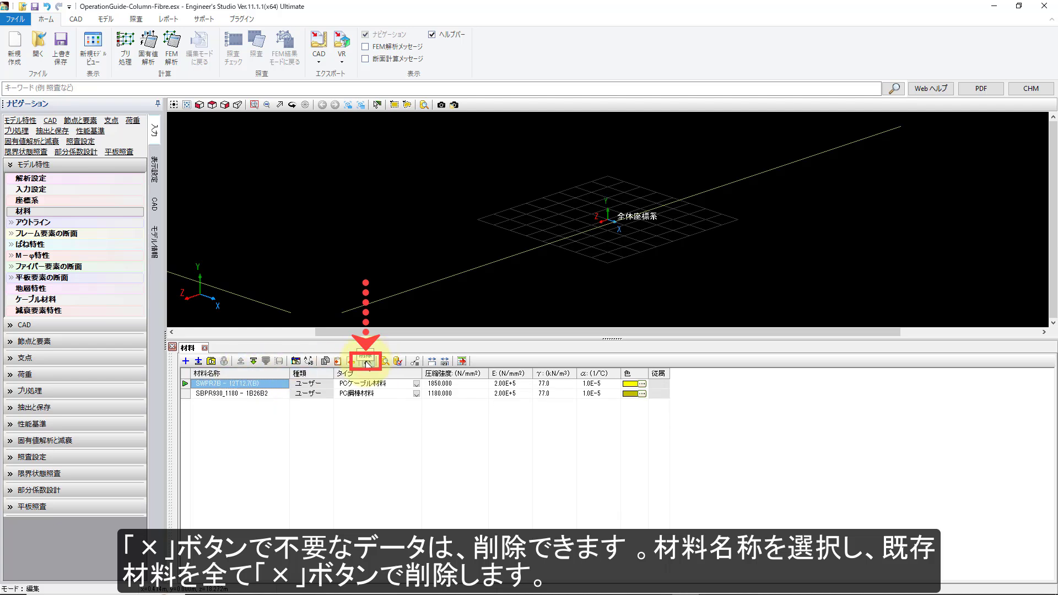
pyautogui.click(367, 361)
pyautogui.click(367, 361)
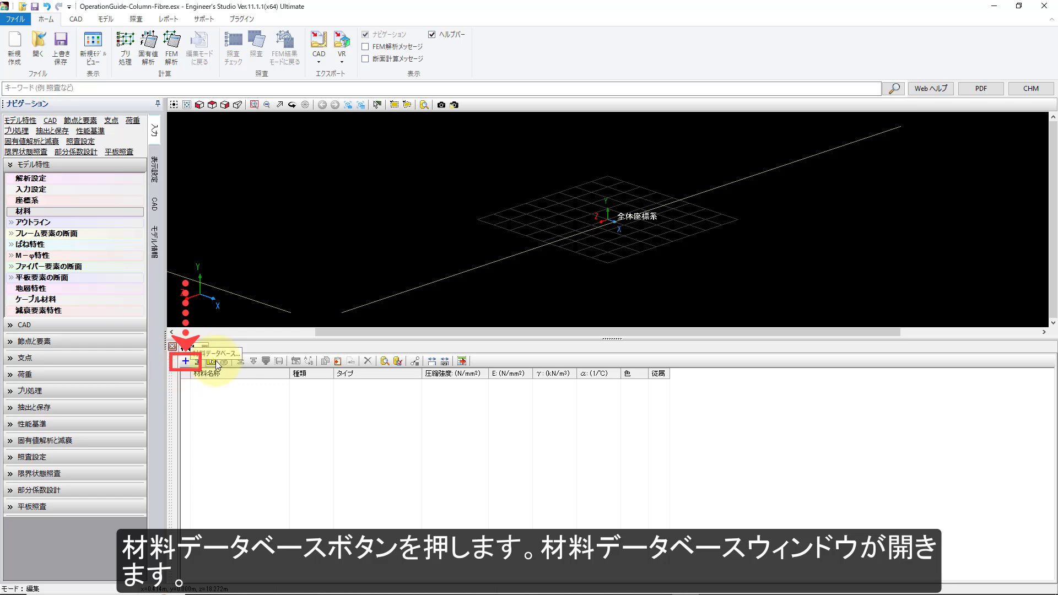
# Step: Add the 24 MPa concrete to the model from the material database
pyautogui.click(185, 362)
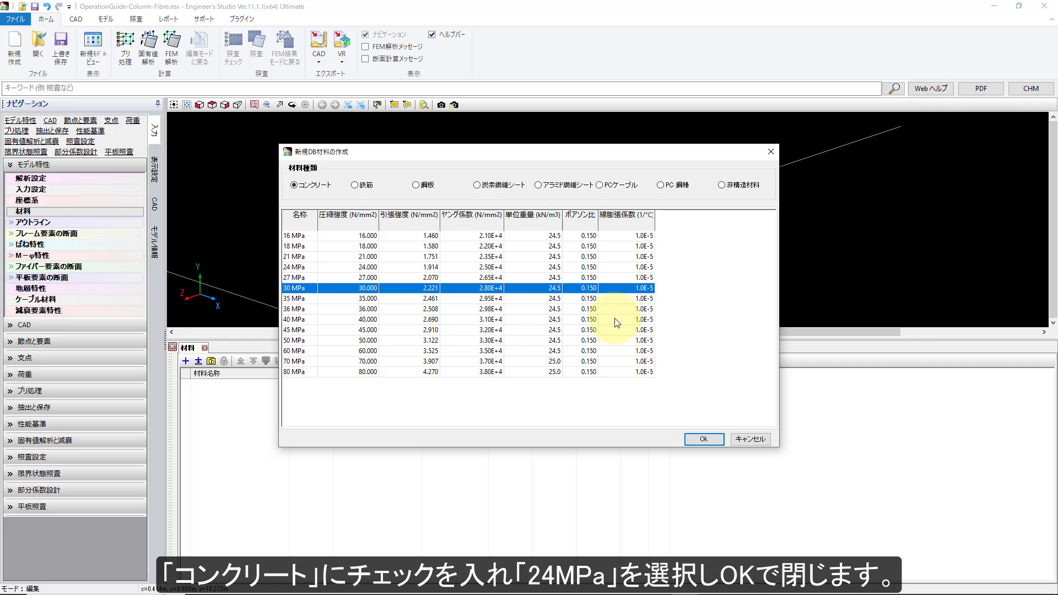
pyautogui.press('Up')
pyautogui.press('Up')
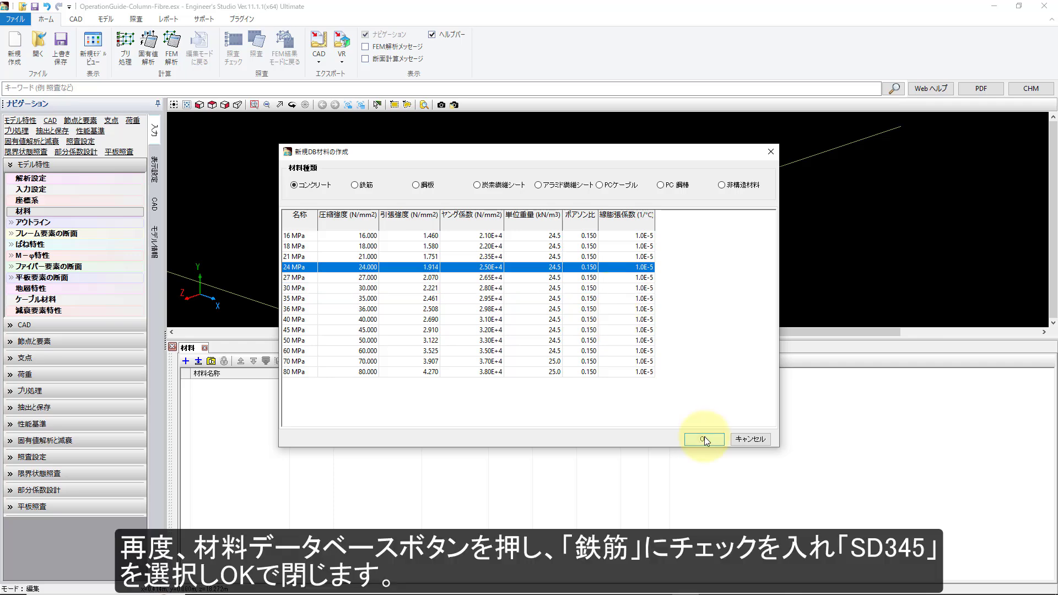
pyautogui.click(704, 439)
# Step: Add the SD345 reinforcing steel (鉄筋) to the model from the material database
pyautogui.click(212, 362)
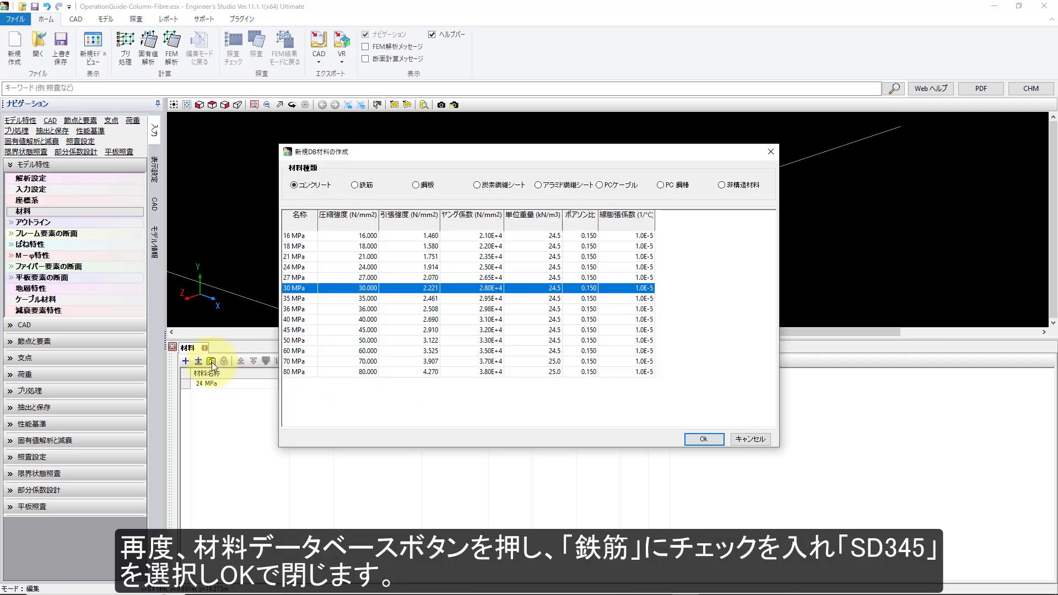
pyautogui.click(363, 187)
pyautogui.click(333, 268)
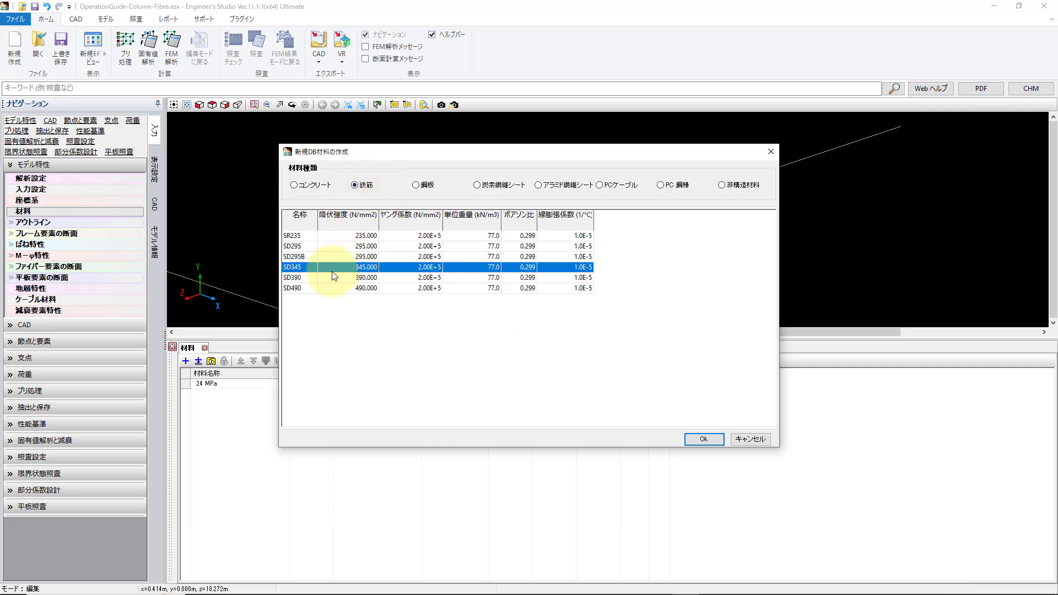
pyautogui.click(704, 439)
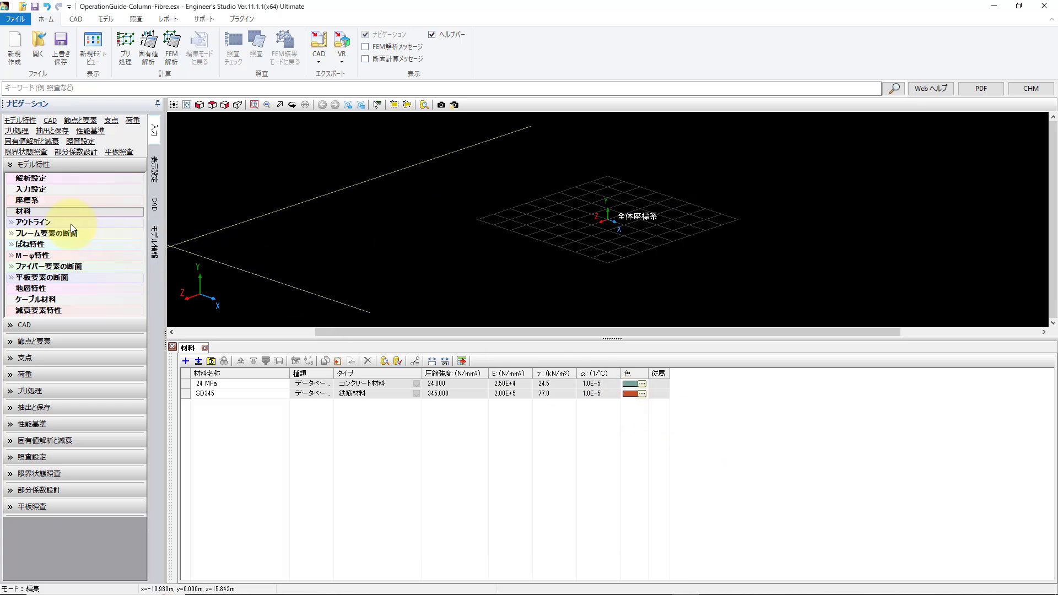
# Step: Create a new outline containing one rectangular element (矩形) 1.0 m wide and 1.0 m high
pyautogui.click(13, 225)
pyautogui.click(58, 239)
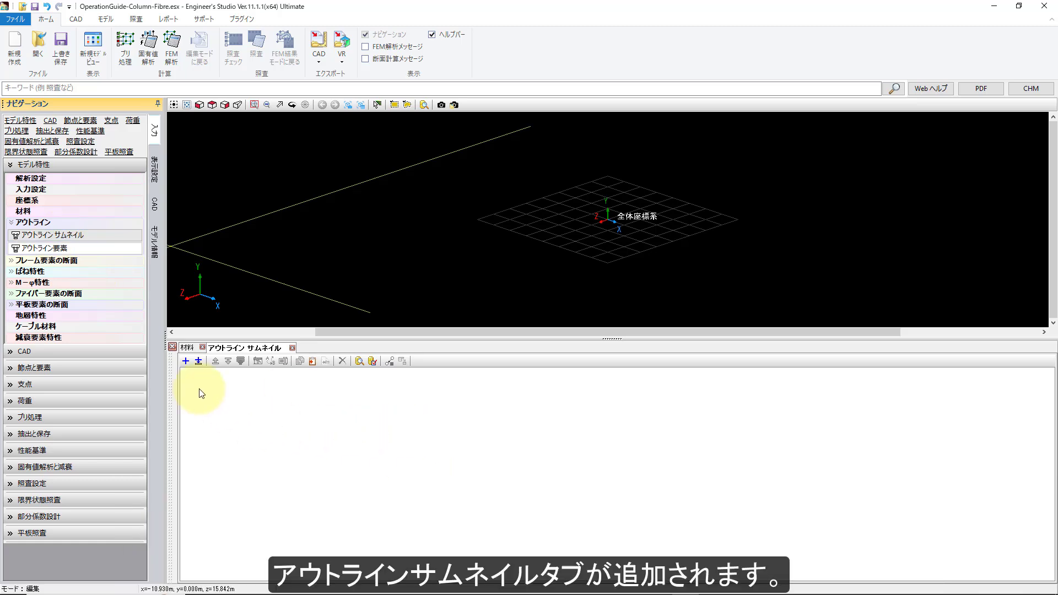
pyautogui.click(186, 361)
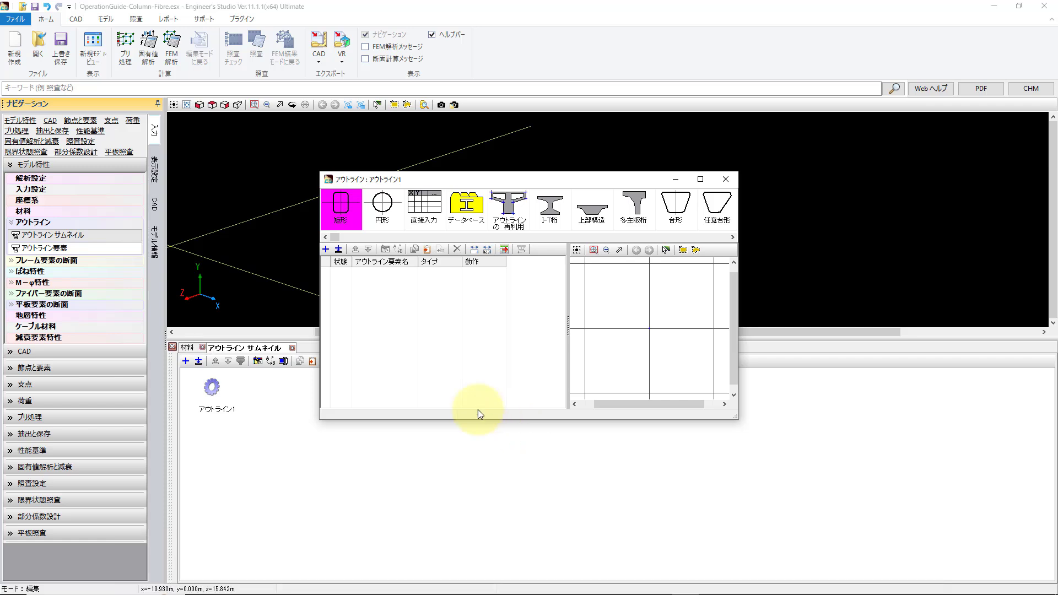
pyautogui.moveTo(343, 208); pyautogui.dragTo(381, 311)
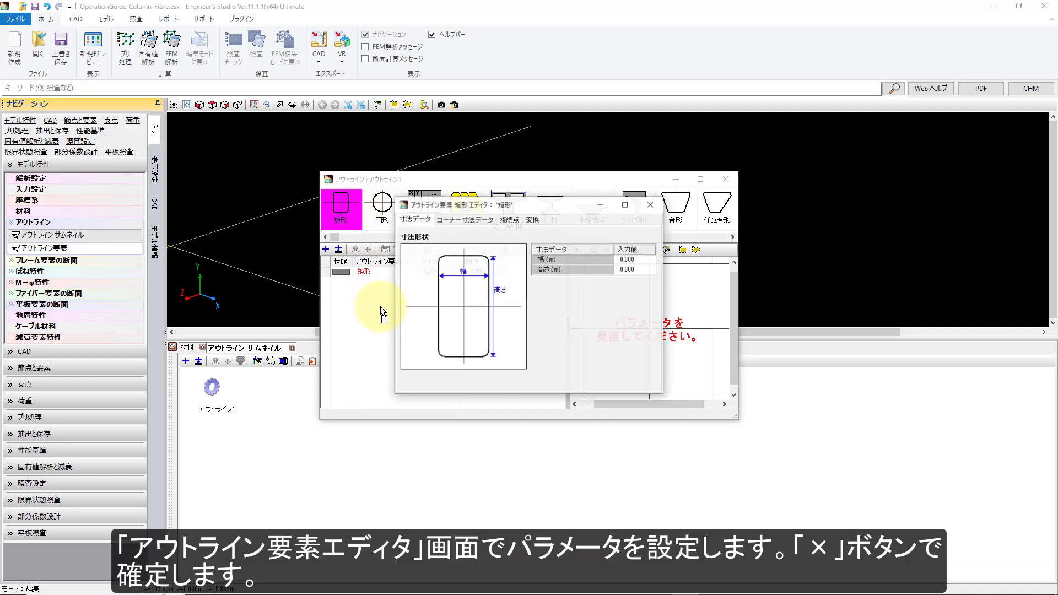
pyautogui.click(652, 205)
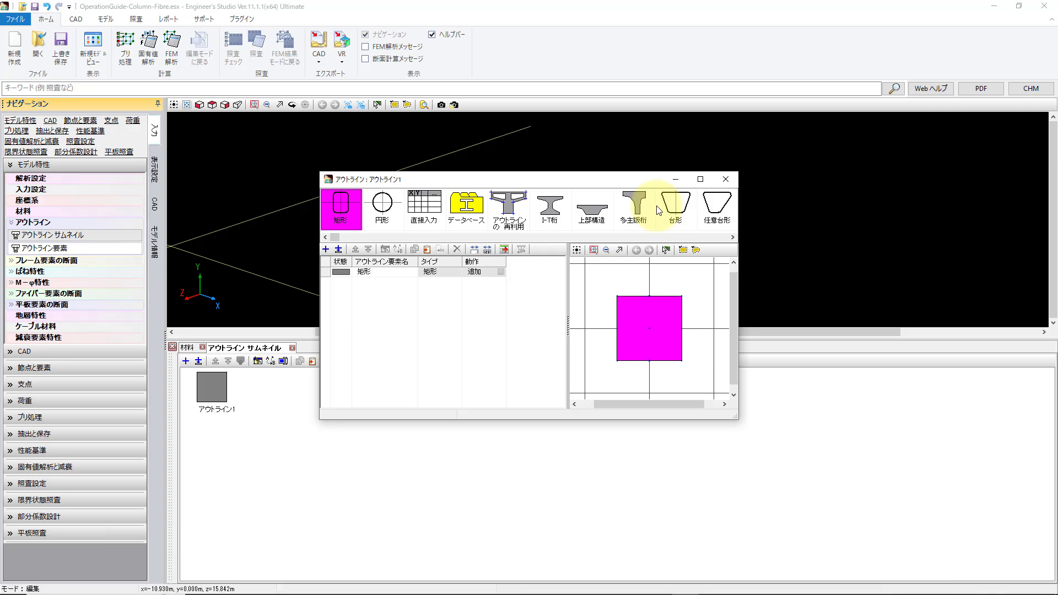
pyautogui.click(726, 179)
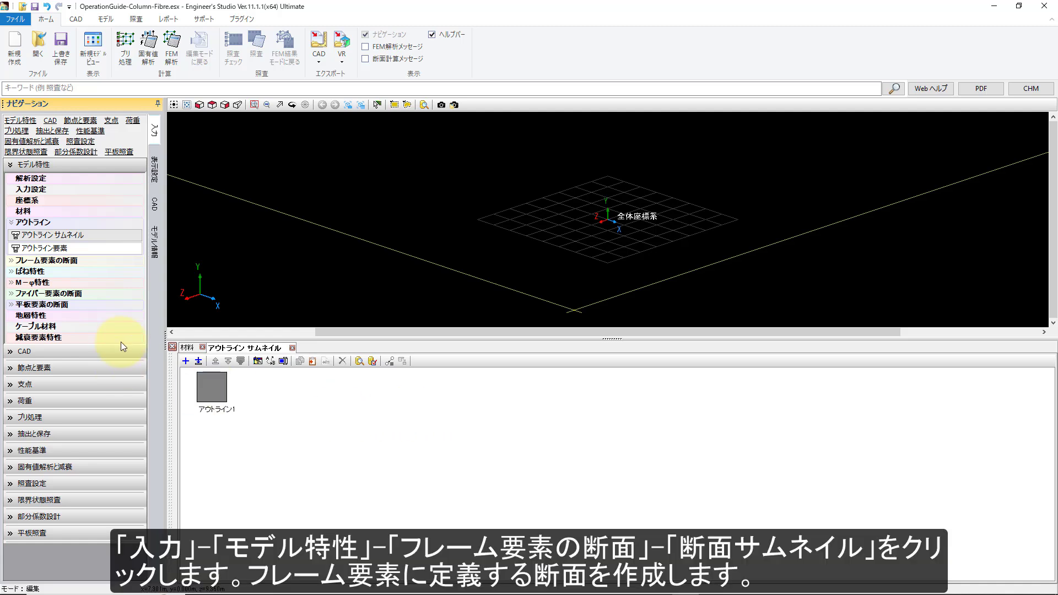
# Step: Add a new arbitrary-shape section (任意形状断面) to the frame element sections
pyautogui.click(11, 261)
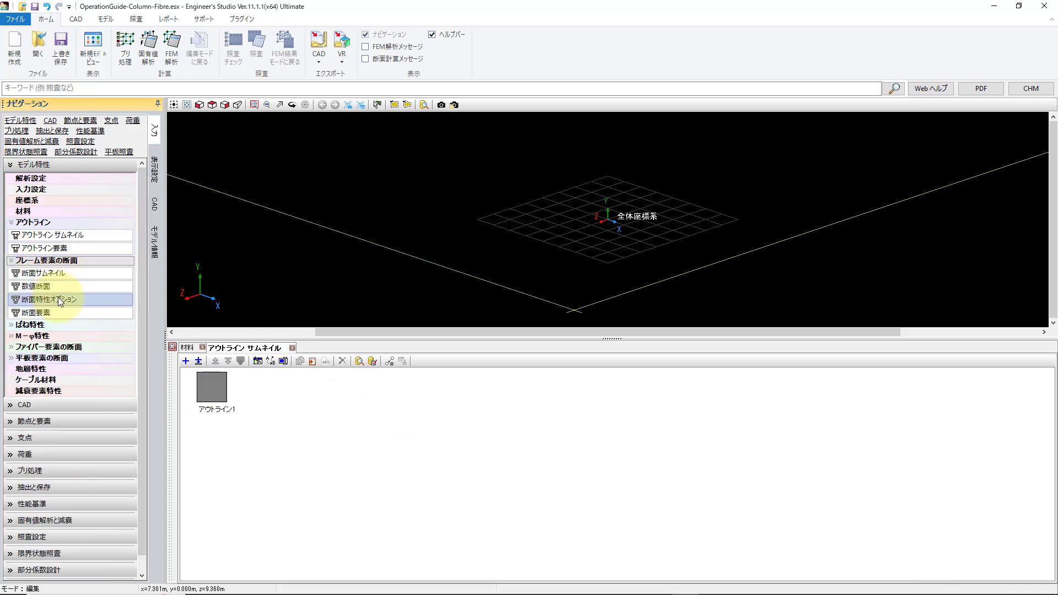
pyautogui.click(67, 274)
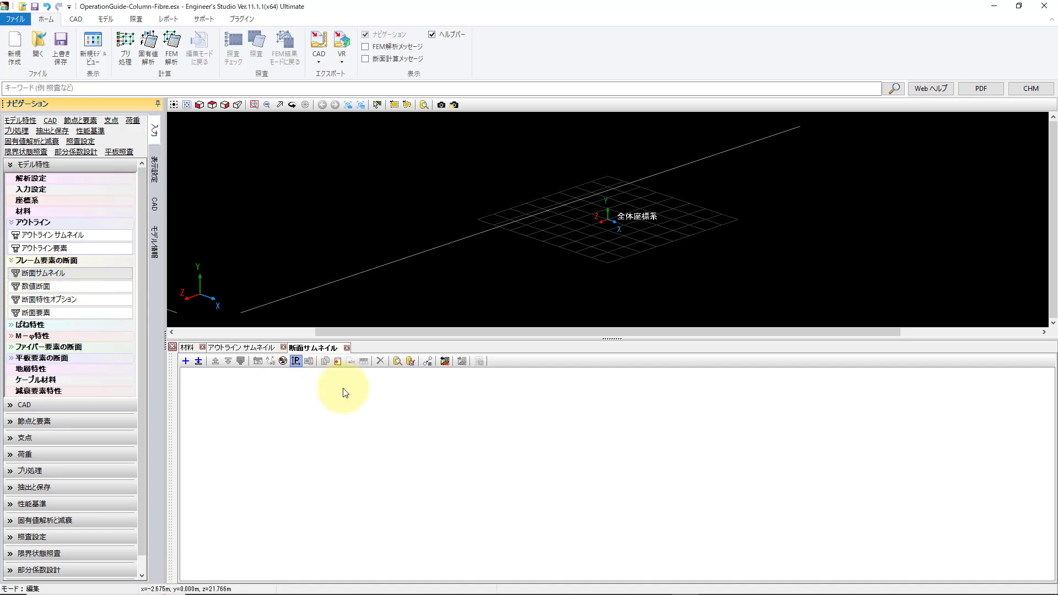
pyautogui.click(186, 361)
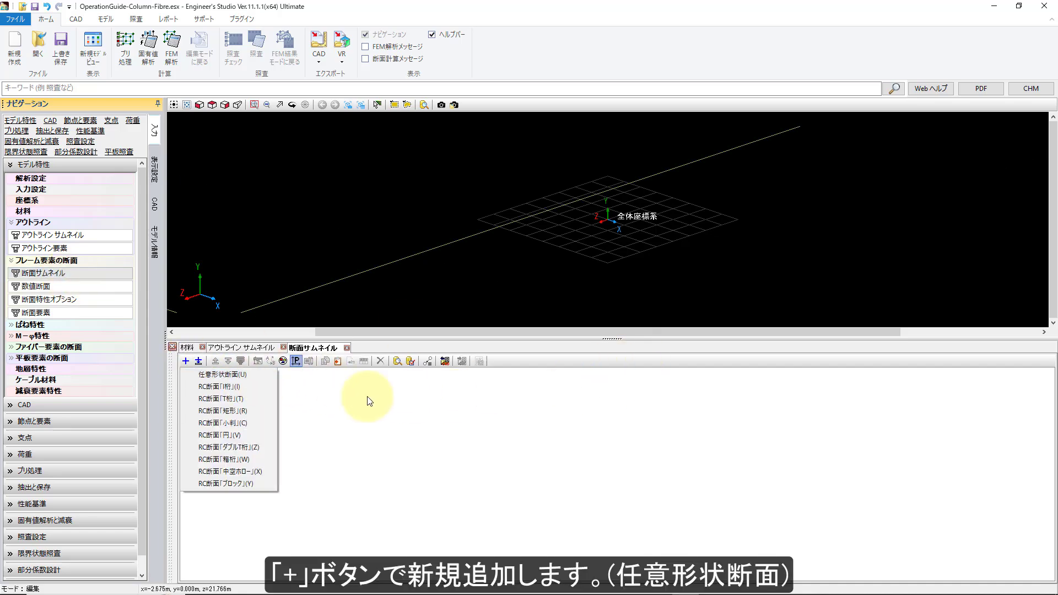
pyautogui.click(219, 374)
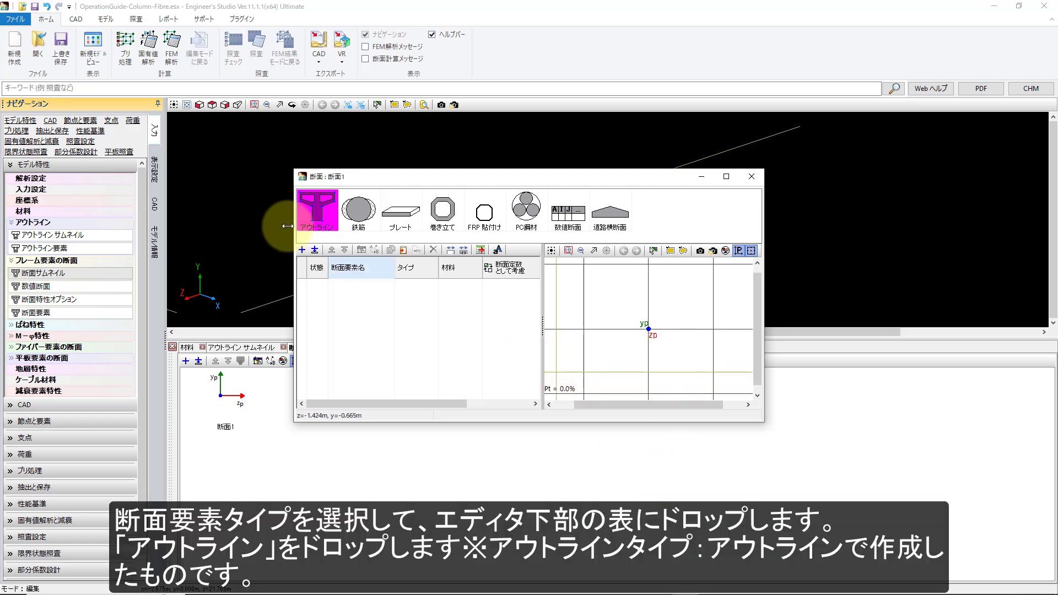
# Step: Add an outline element to the section, using the 24 MPa material and アウトライン1 as its shape
pyautogui.moveTo(315, 205); pyautogui.dragTo(354, 326)
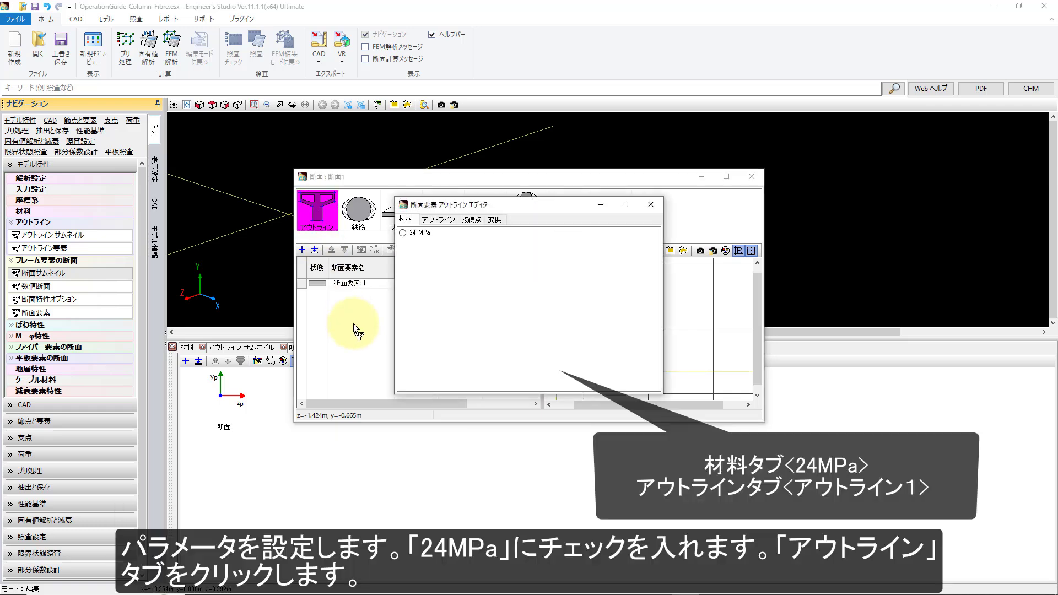
pyautogui.click(412, 233)
pyautogui.click(426, 220)
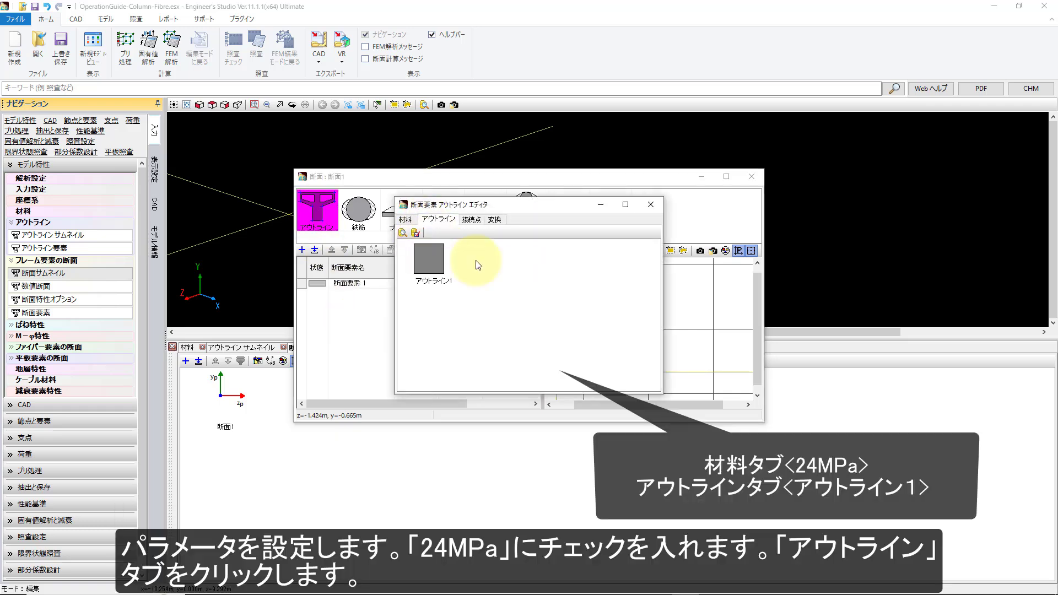
pyautogui.click(428, 256)
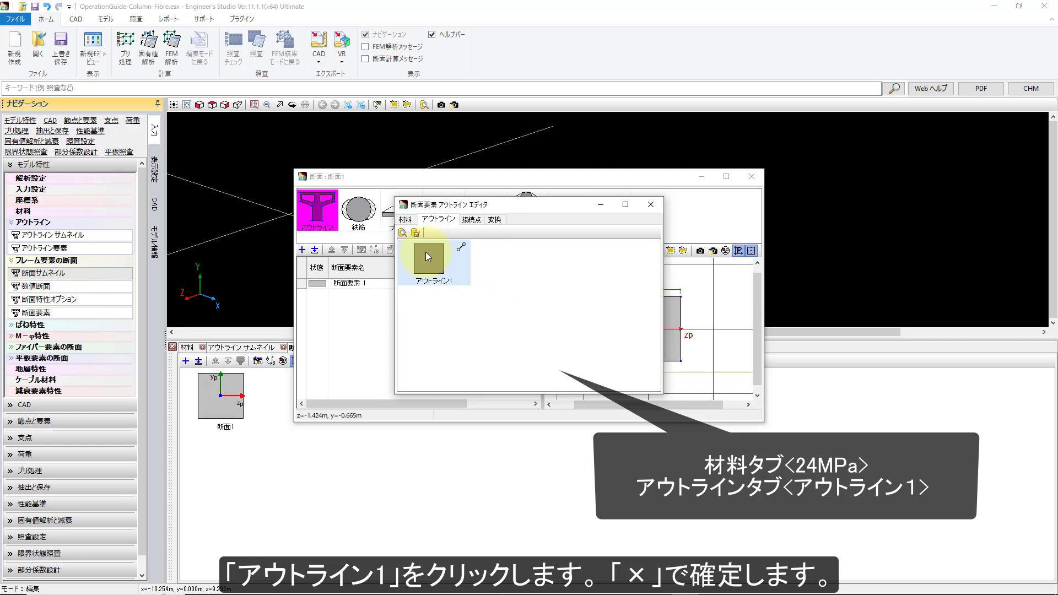
pyautogui.click(651, 205)
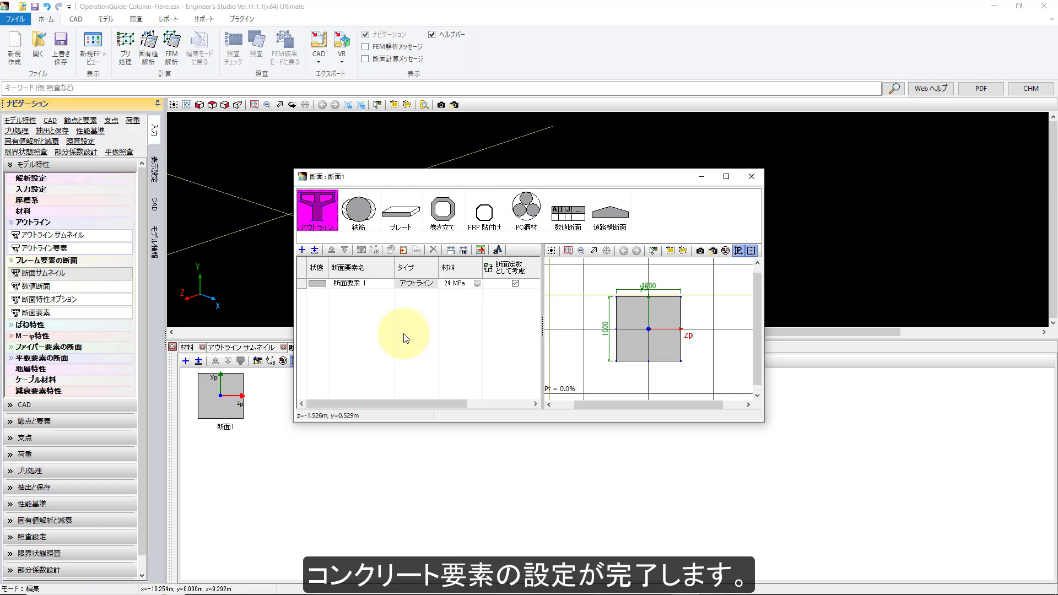
# Step: Add a reinforcement element (鉄筋) to the section with SD345 material and the rectangular arrangement (矩形配置)
pyautogui.moveTo(359, 210); pyautogui.dragTo(353, 349)
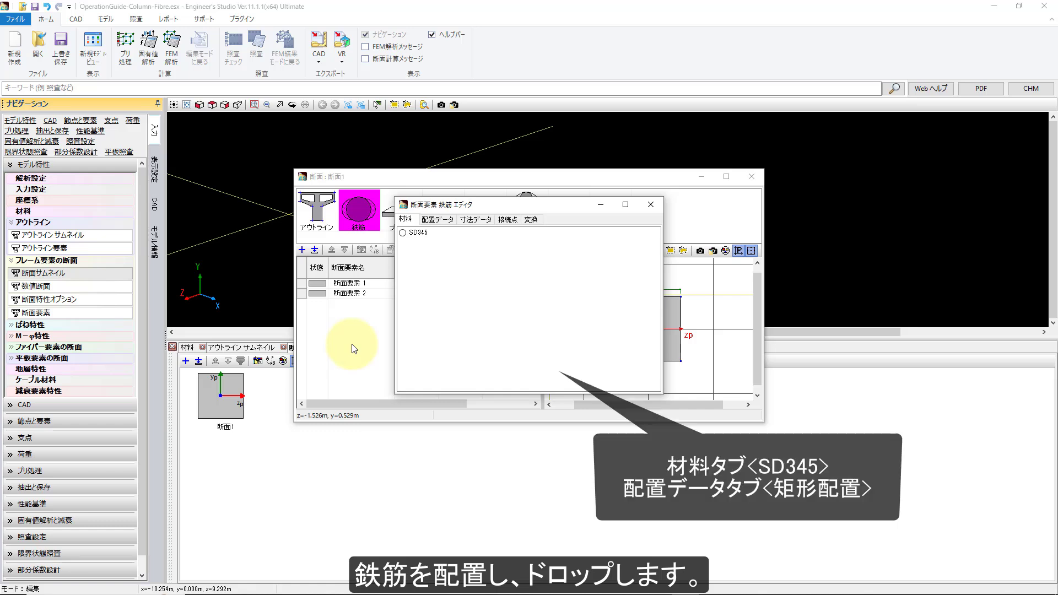
pyautogui.click(403, 234)
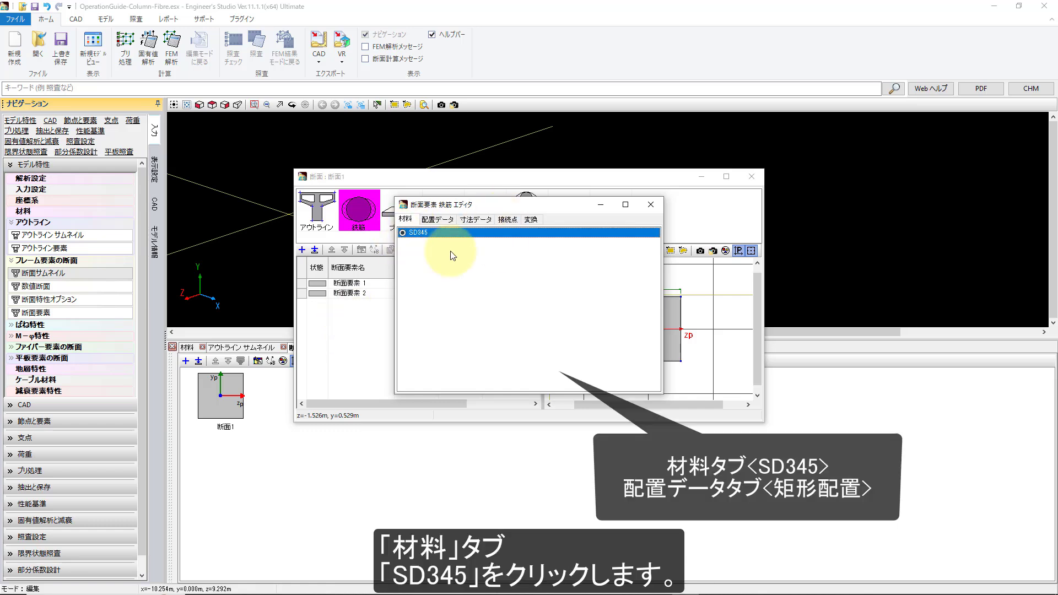
pyautogui.click(438, 219)
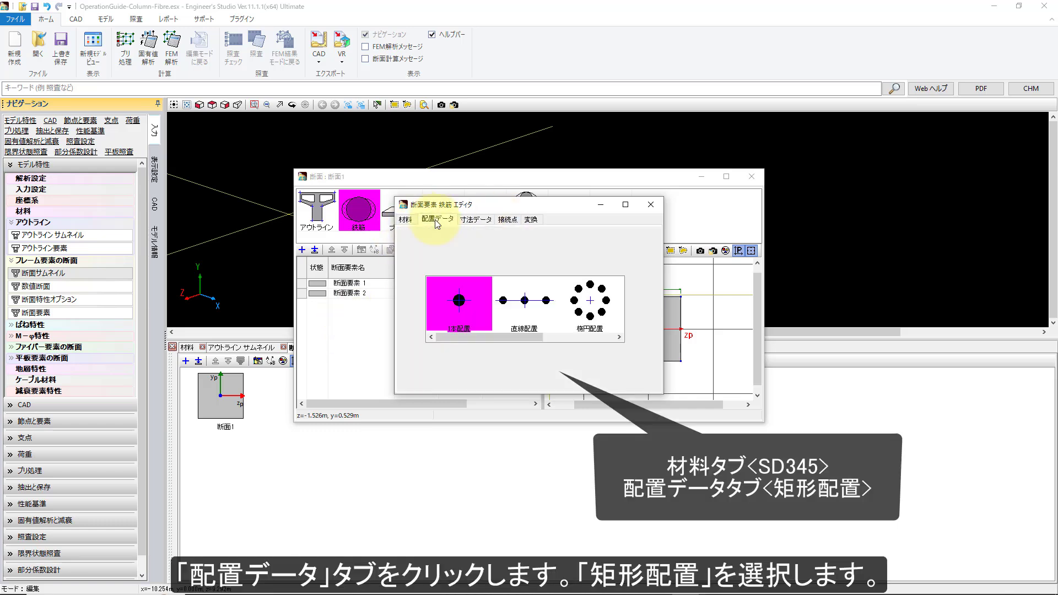
pyautogui.scroll(-2, 510, 299)
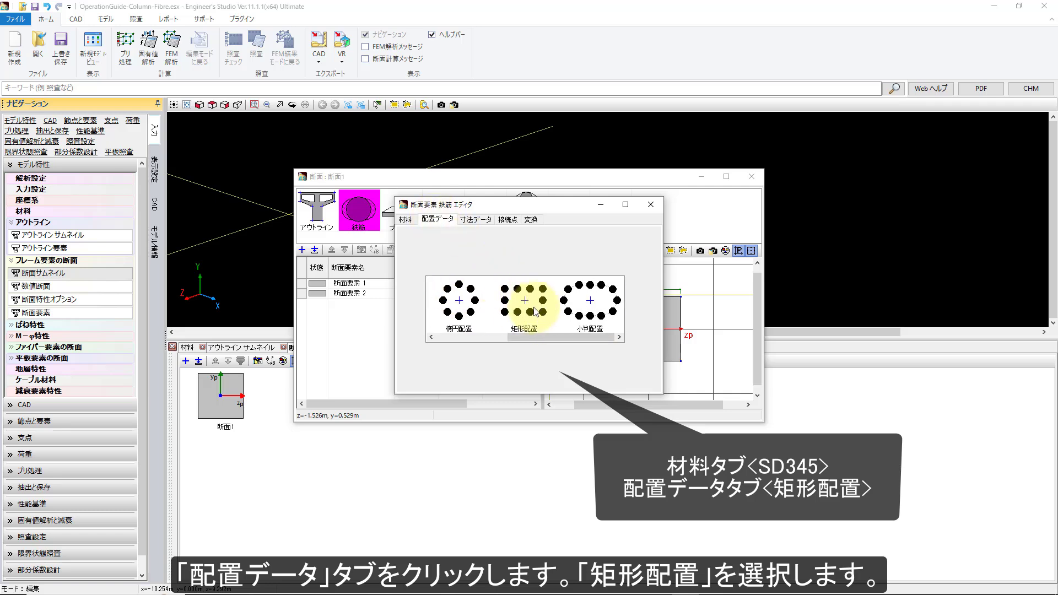
pyautogui.click(524, 301)
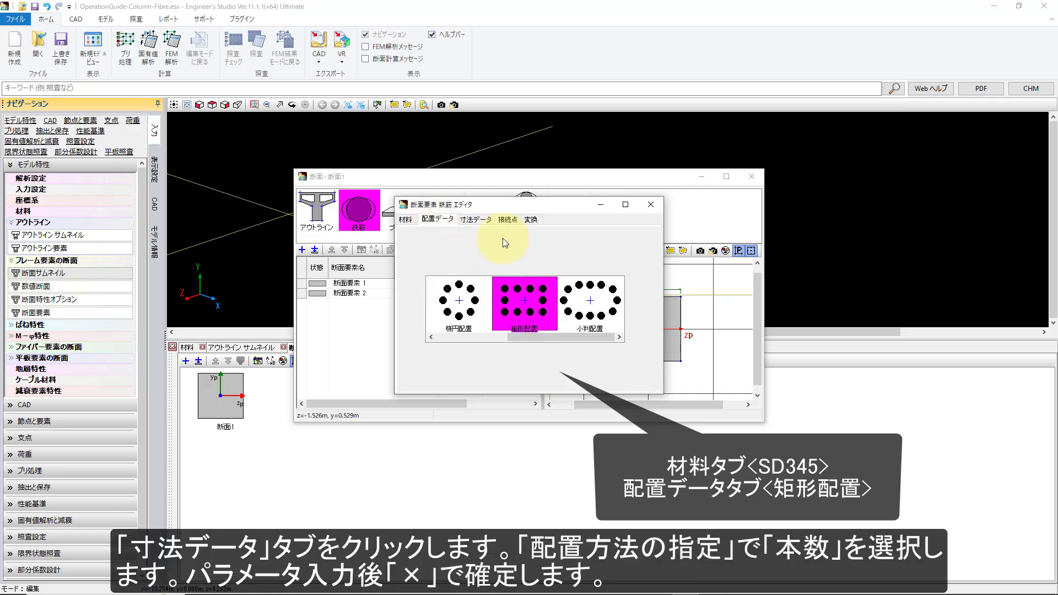
# Step: Define the reinforcement by bar count (本数): D29, width and height 1.0 m, a and c 0.100, b and d 0.000, n1 and n3 3
pyautogui.click(488, 220)
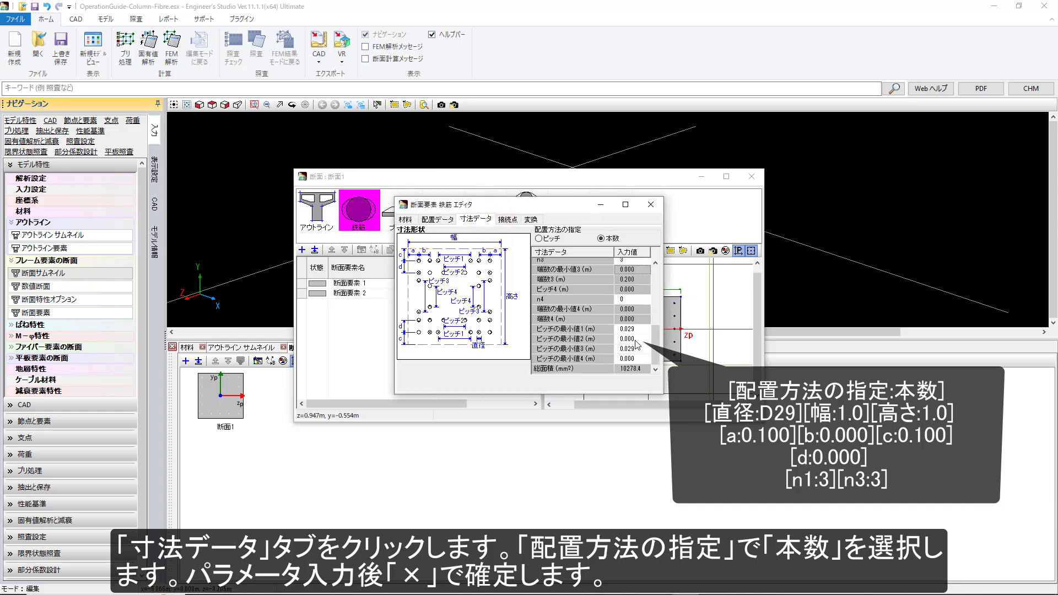
pyautogui.click(651, 205)
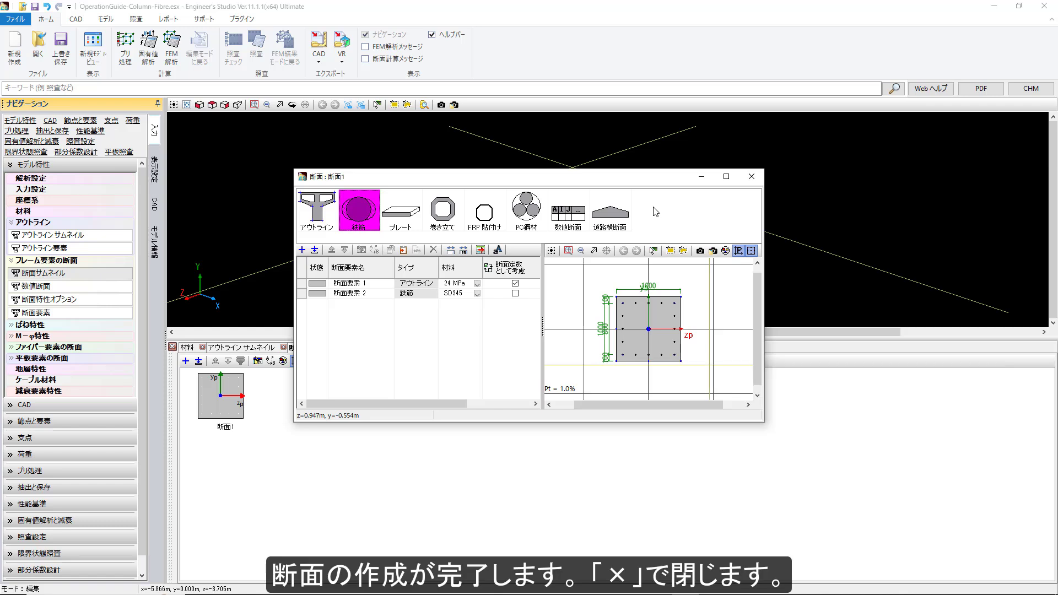
# Step: Close the finished section and add two nodes: node 1 at X 0.000, Y 5.000, Z 0.000 and node 2 at the origin
pyautogui.click(752, 176)
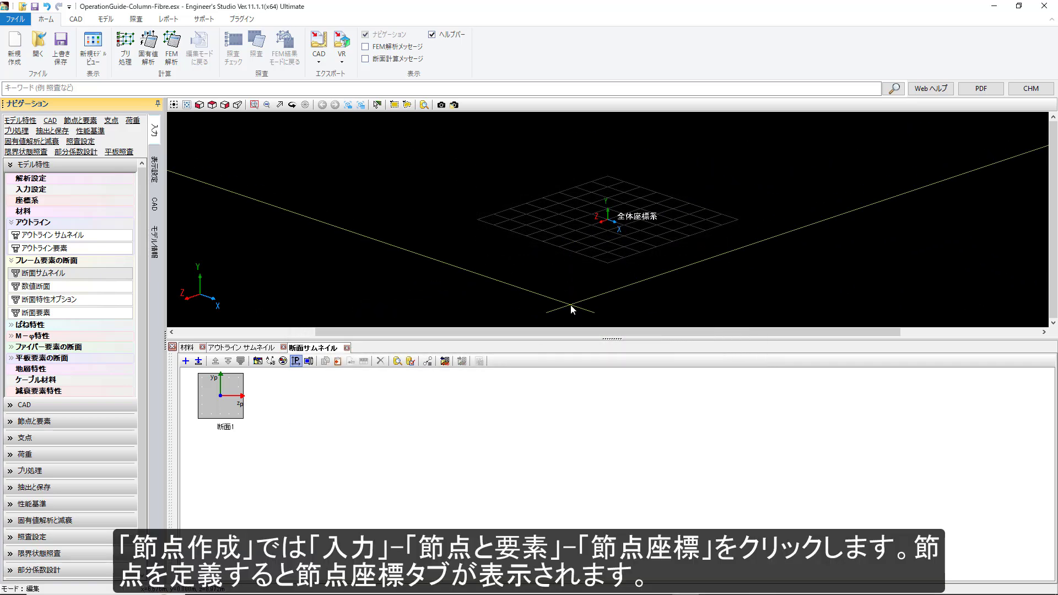
pyautogui.click(40, 422)
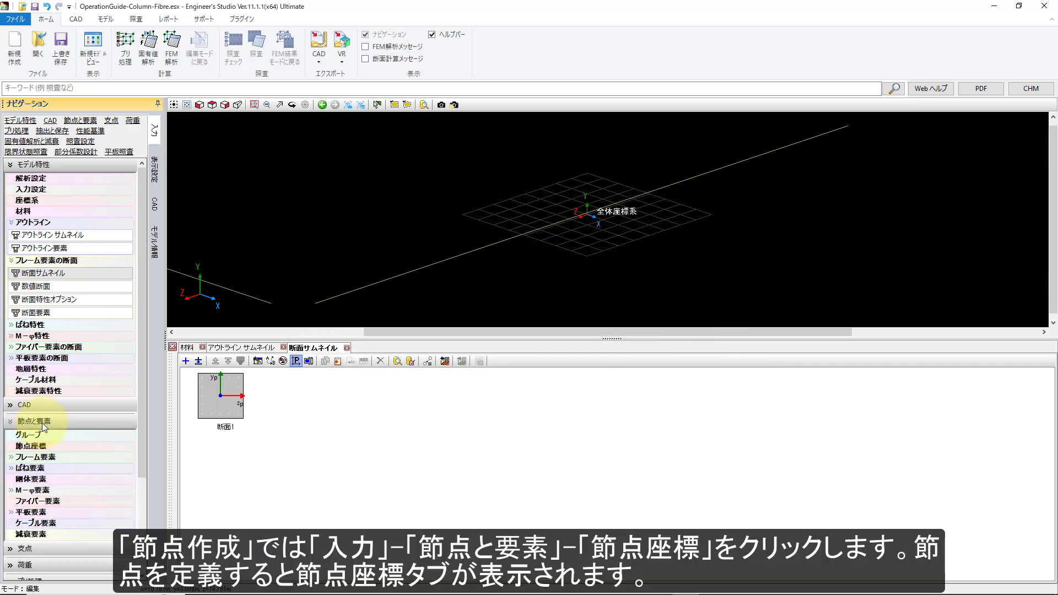
pyautogui.click(54, 445)
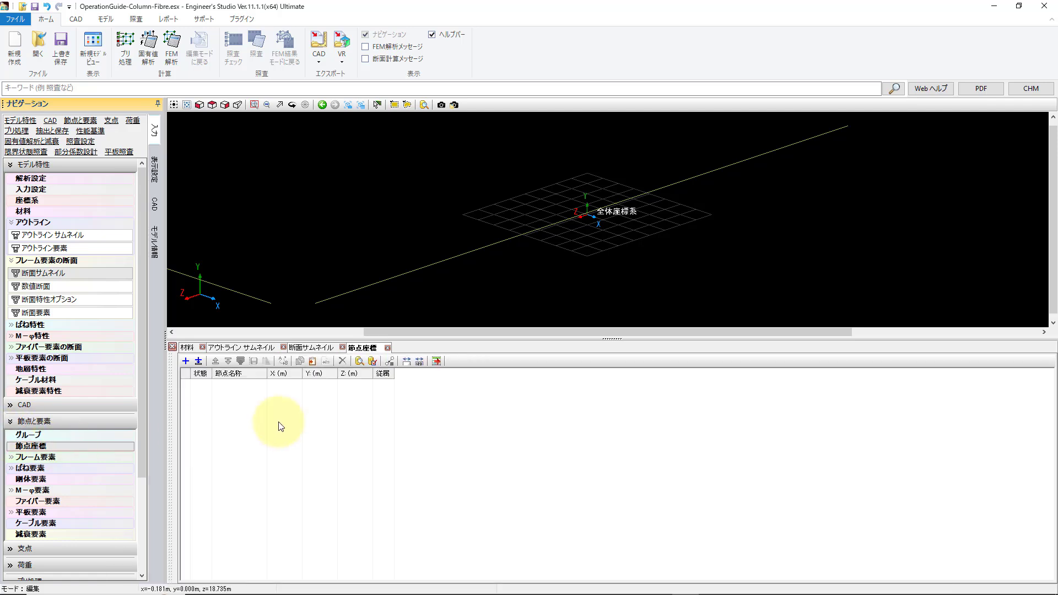
pyautogui.click(186, 361)
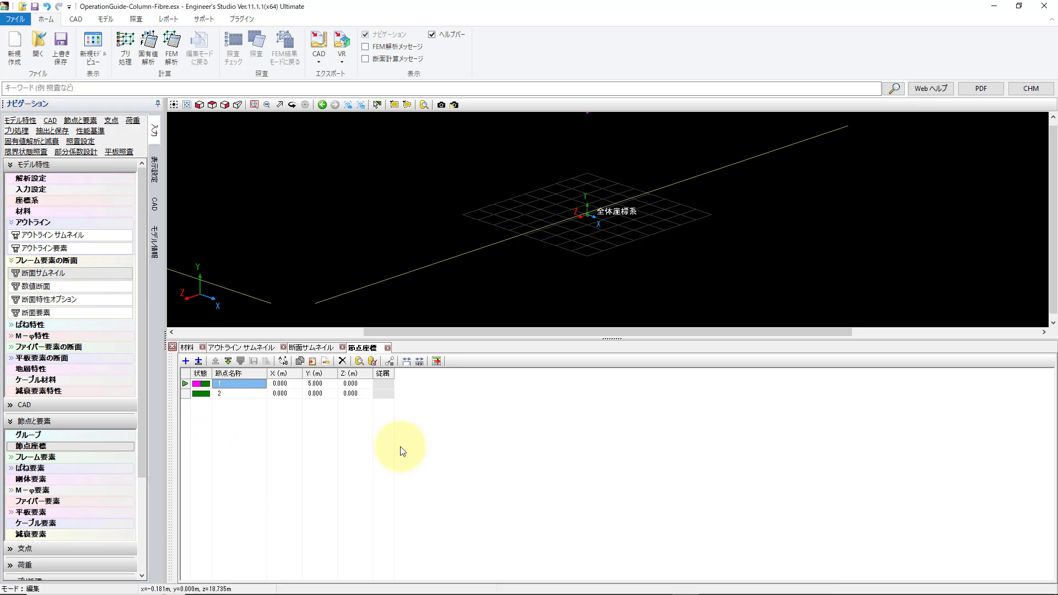
# Step: Create a frame element from node 1 to node 2 with section 断面1 and turn on the 3D section display for frame elements
pyautogui.click(11, 458)
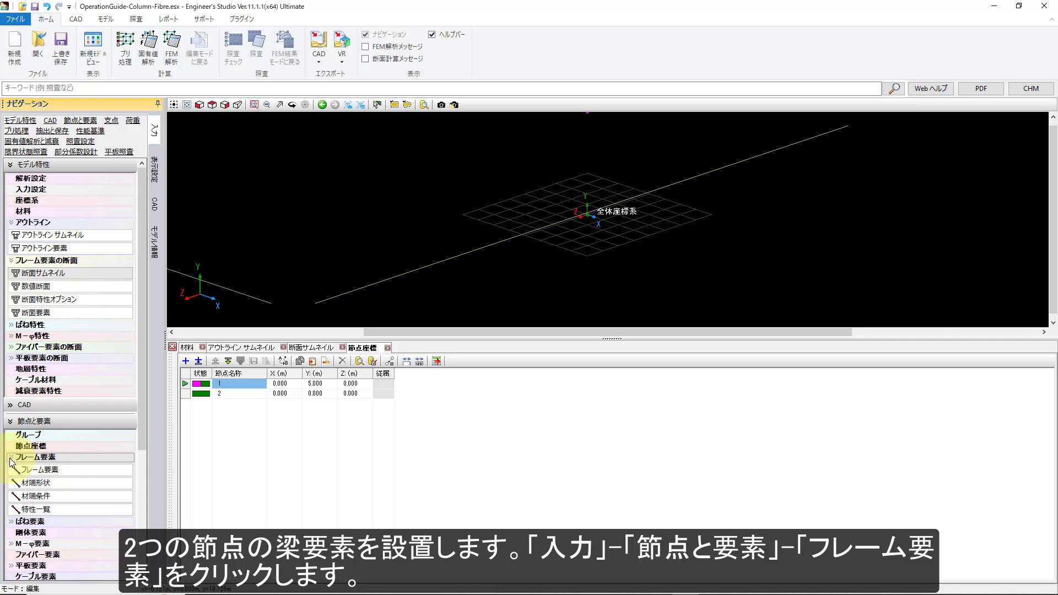
pyautogui.click(20, 470)
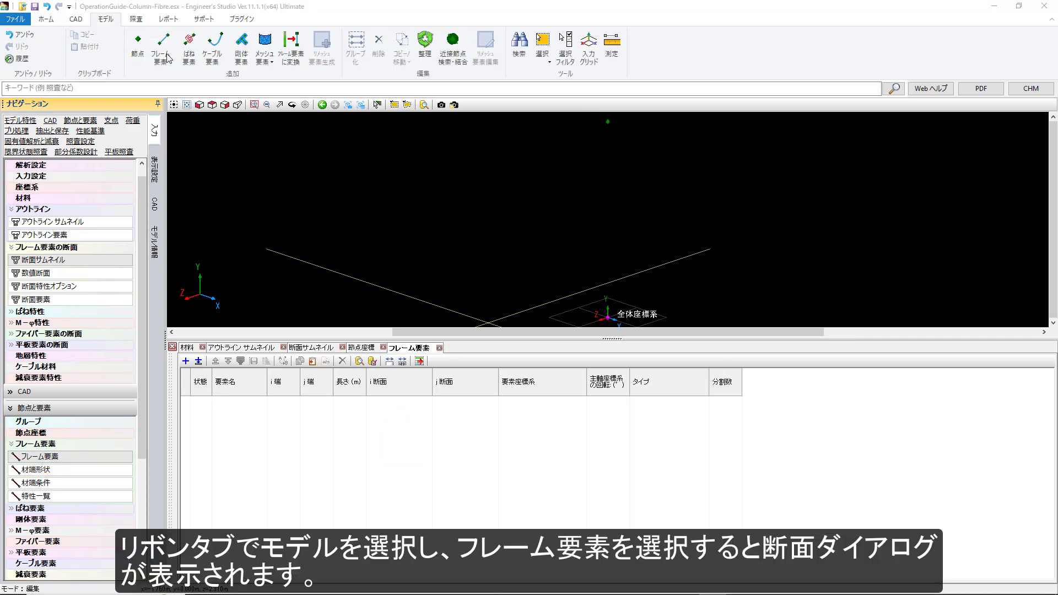
pyautogui.click(166, 44)
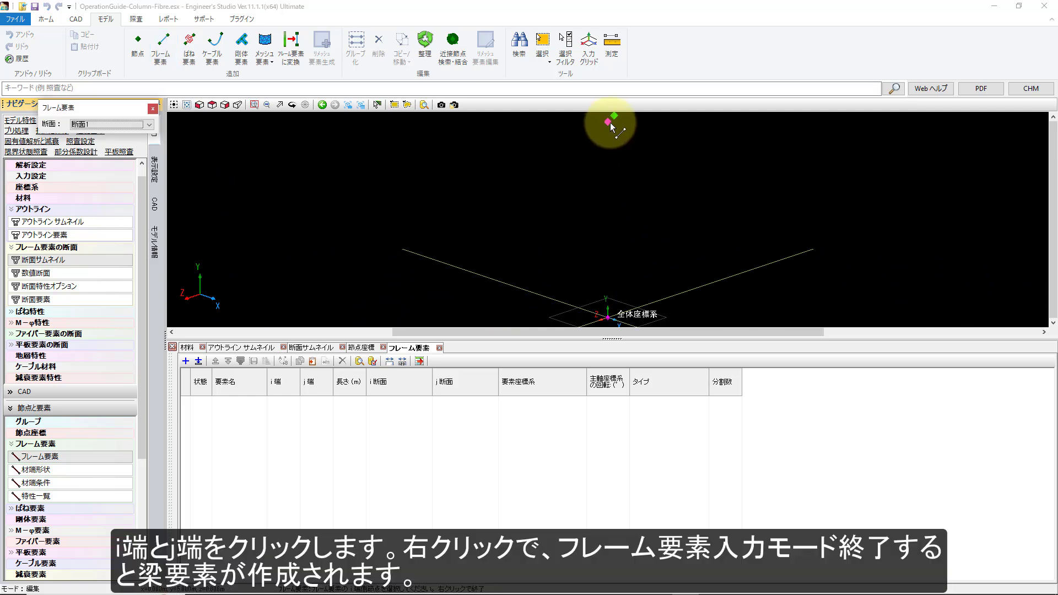
pyautogui.click(608, 121)
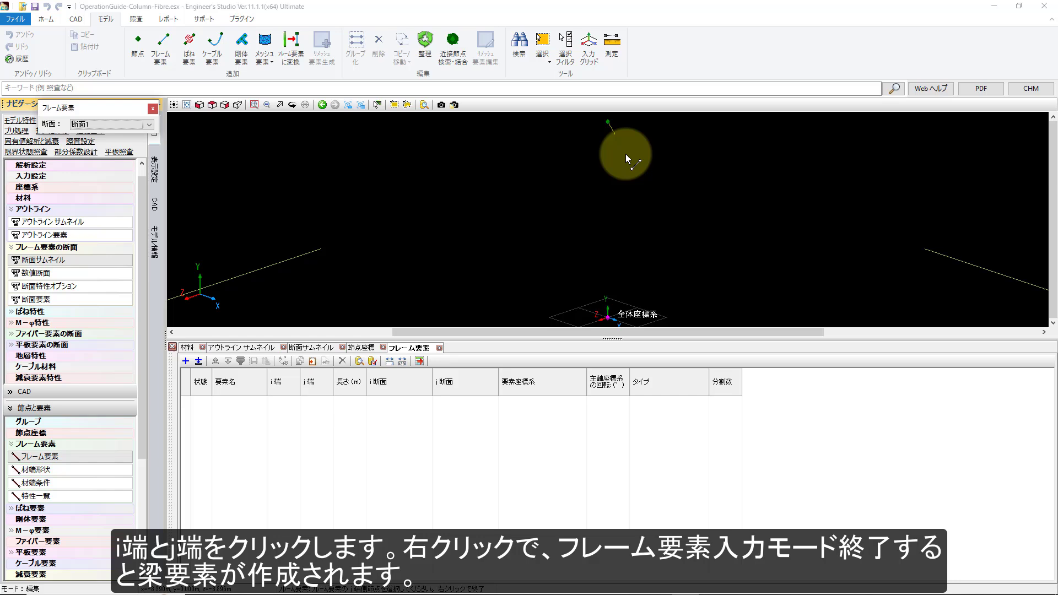
pyautogui.click(609, 318)
pyautogui.rightClick(609, 319)
pyautogui.click(153, 171)
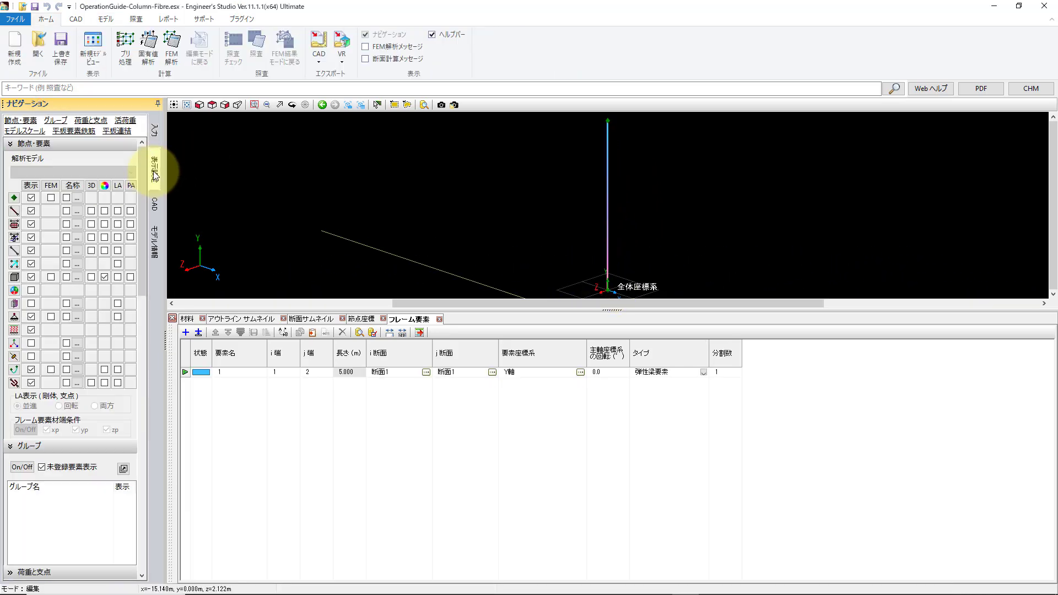
pyautogui.click(91, 210)
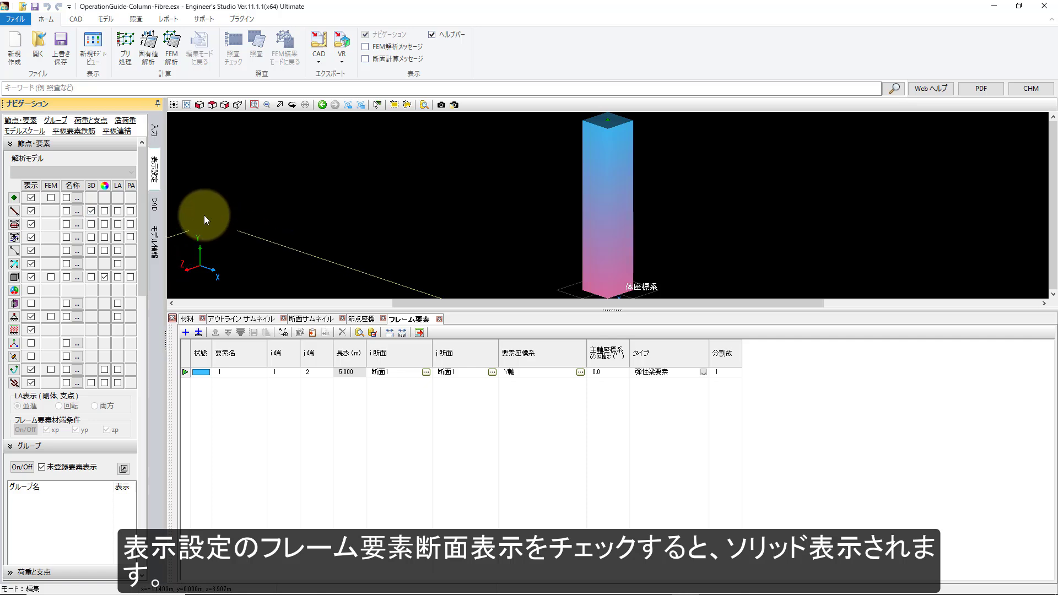
# Step: Add a dummy run (ラン) to the run definitions, leaving its items at their defaults
pyautogui.click(155, 132)
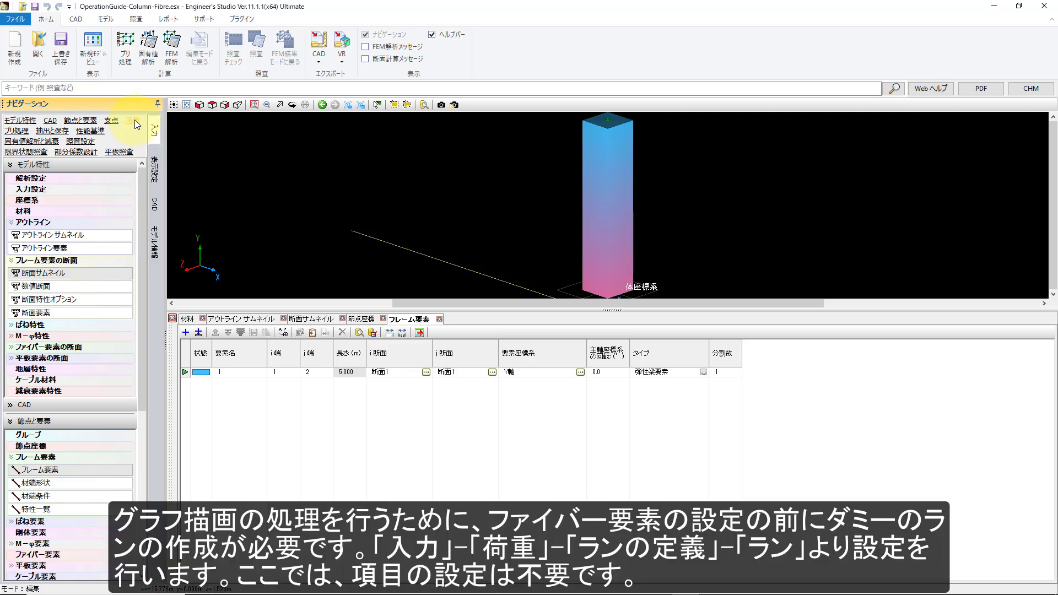
pyautogui.click(133, 121)
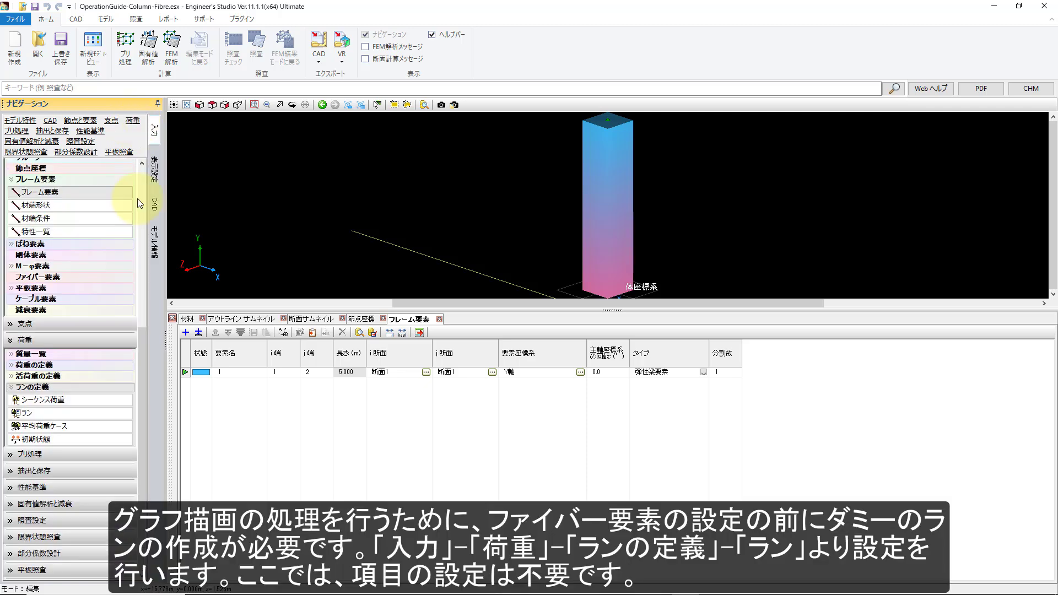
pyautogui.click(41, 413)
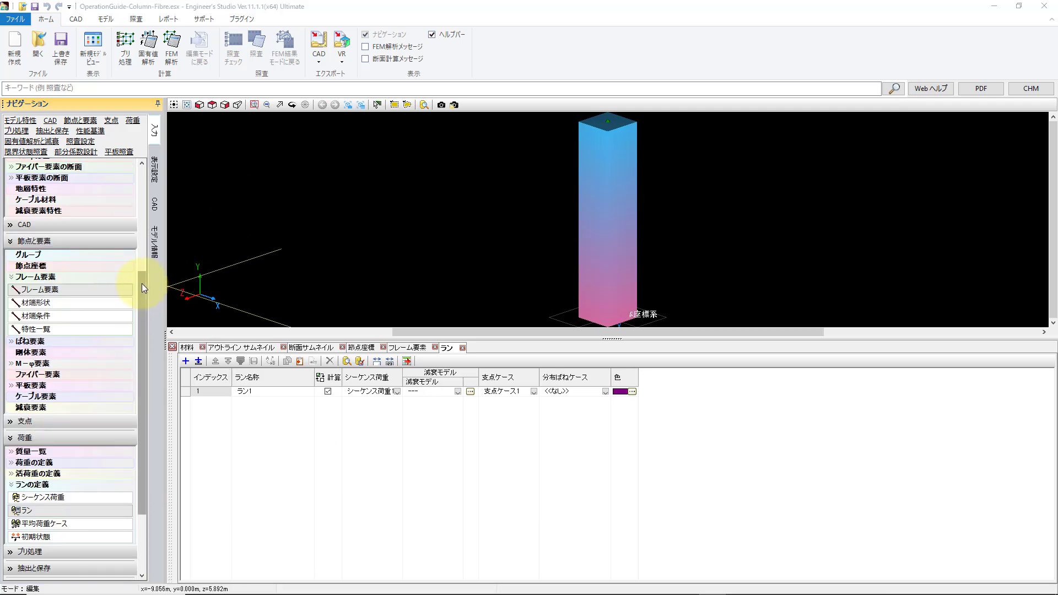
# Step: Set the コンクリート hysteresis of the fibre sections to the 24 MPa material with no lateral rebar confinement (横拘束効果なし) and apply it
pyautogui.moveTo(141, 283); pyautogui.dragTo(155, 176)
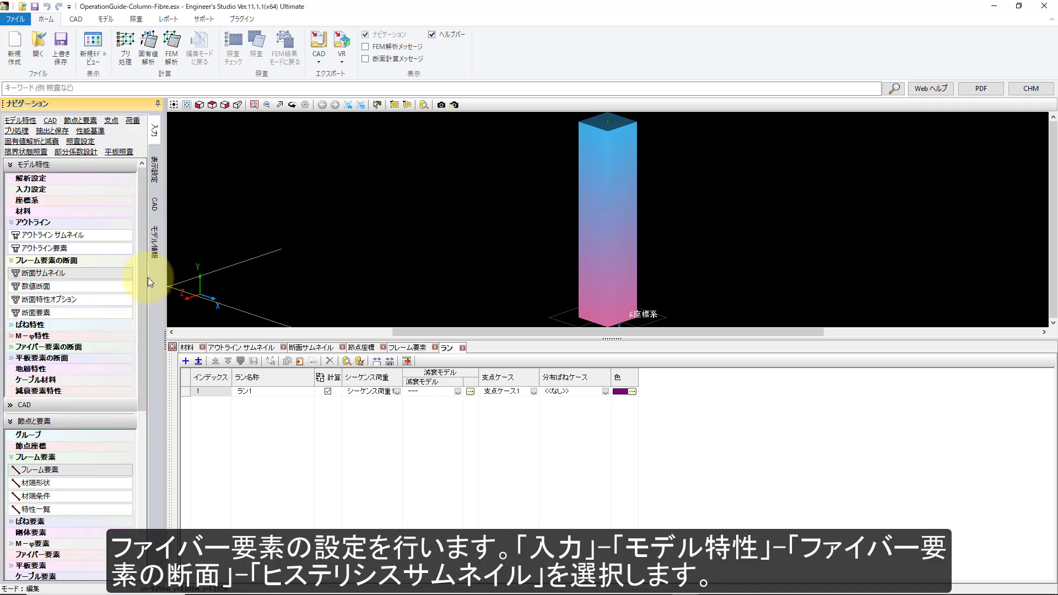
pyautogui.click(22, 347)
pyautogui.click(45, 375)
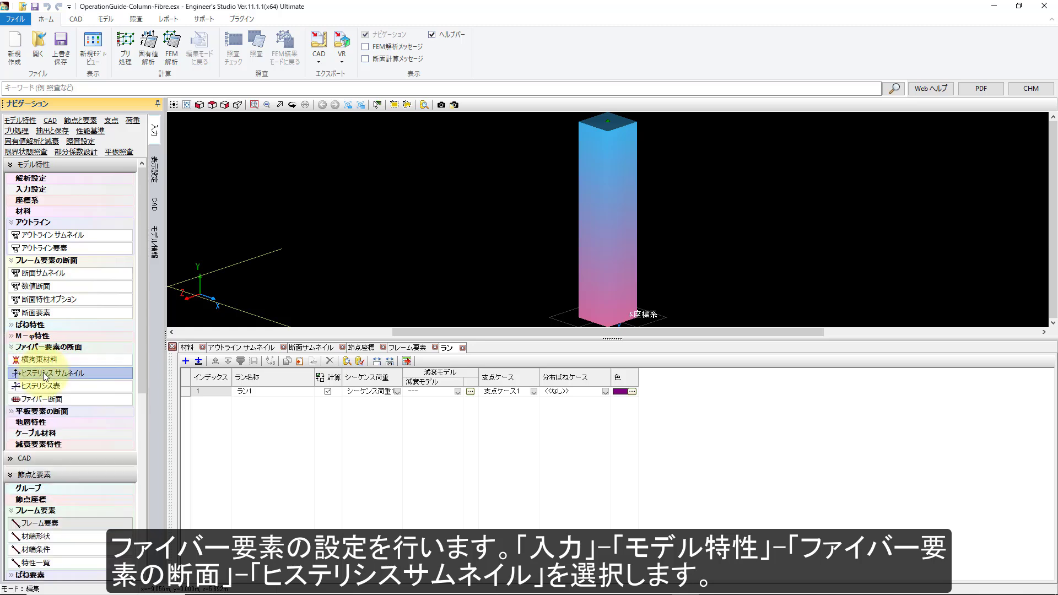
pyautogui.doubleClick(219, 391)
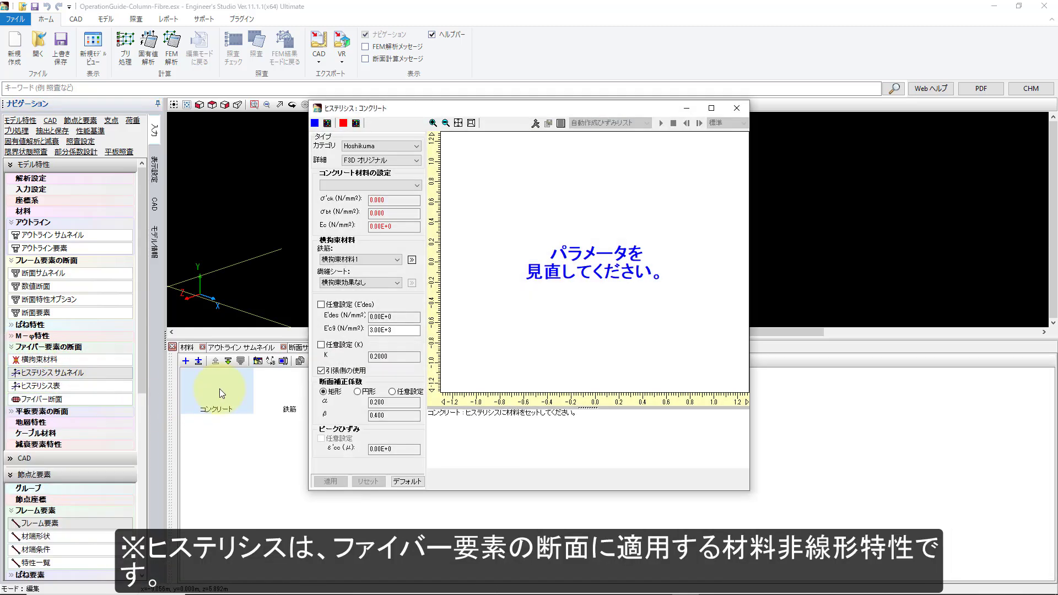
pyautogui.click(417, 185)
pyautogui.click(412, 197)
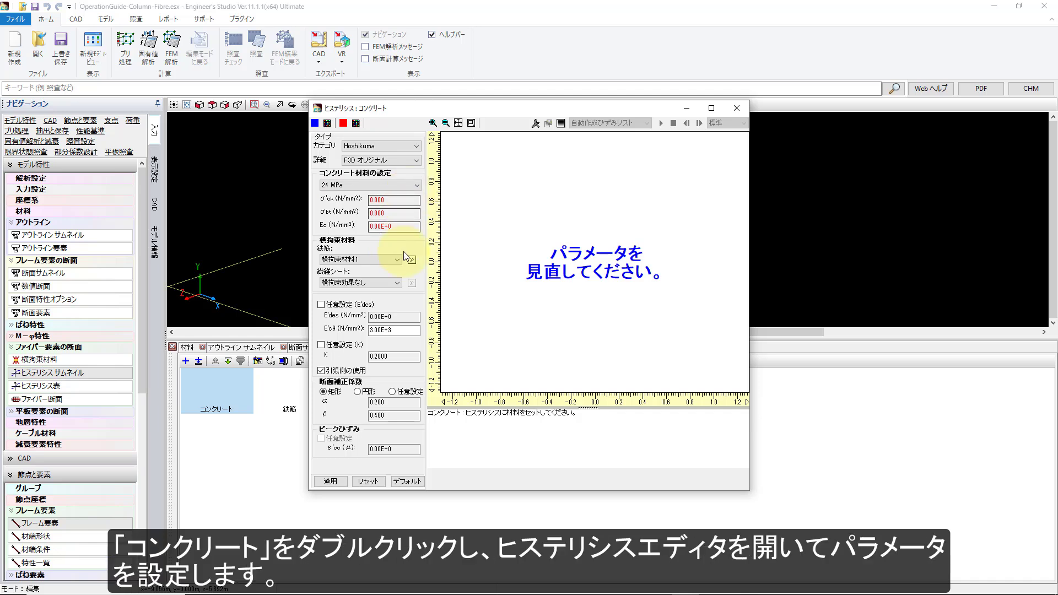
pyautogui.click(398, 259)
pyautogui.click(393, 271)
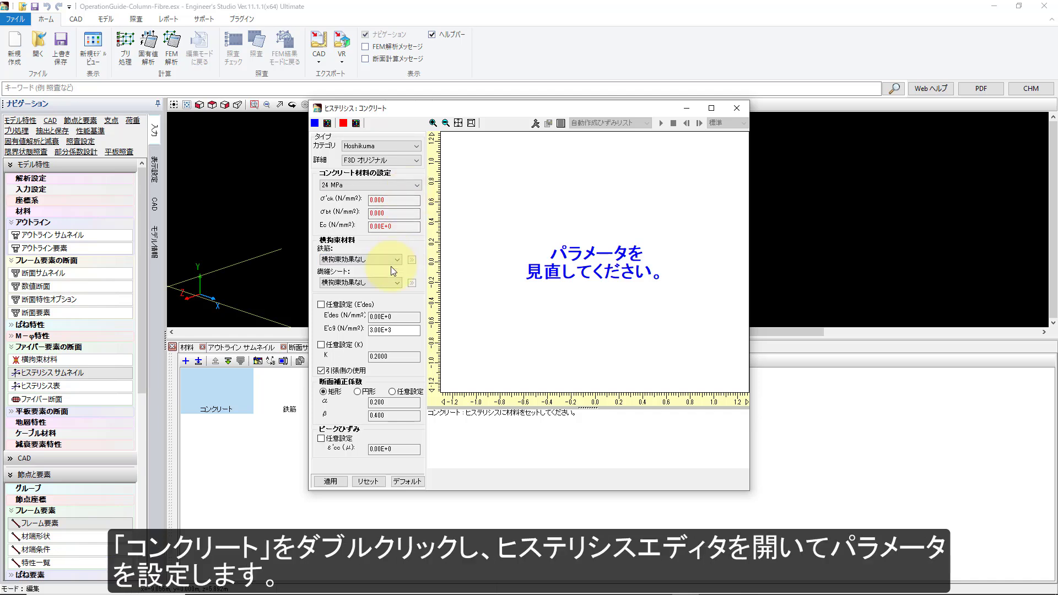
pyautogui.click(332, 481)
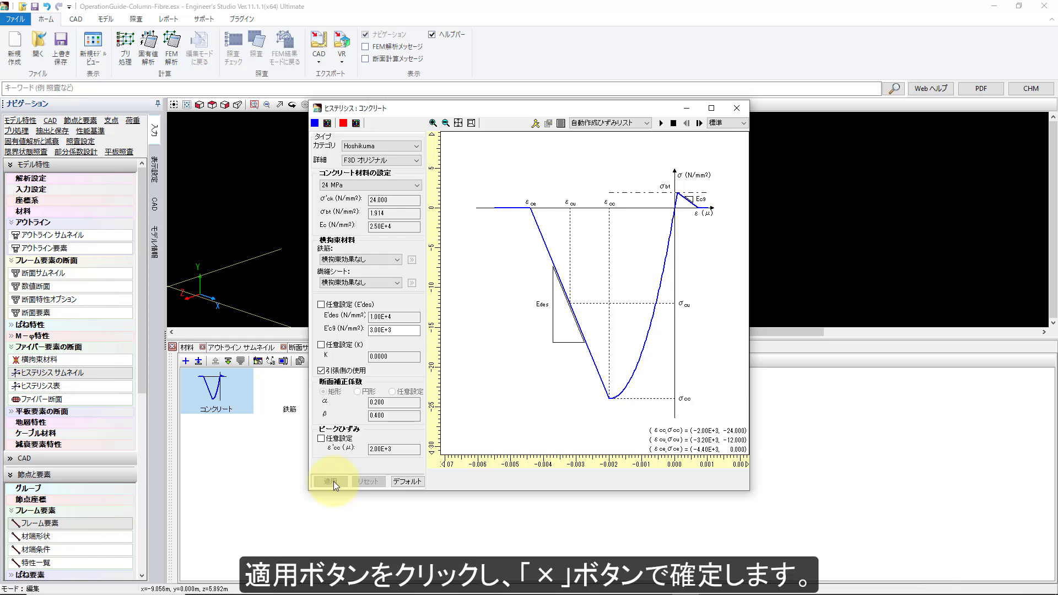
pyautogui.click(729, 110)
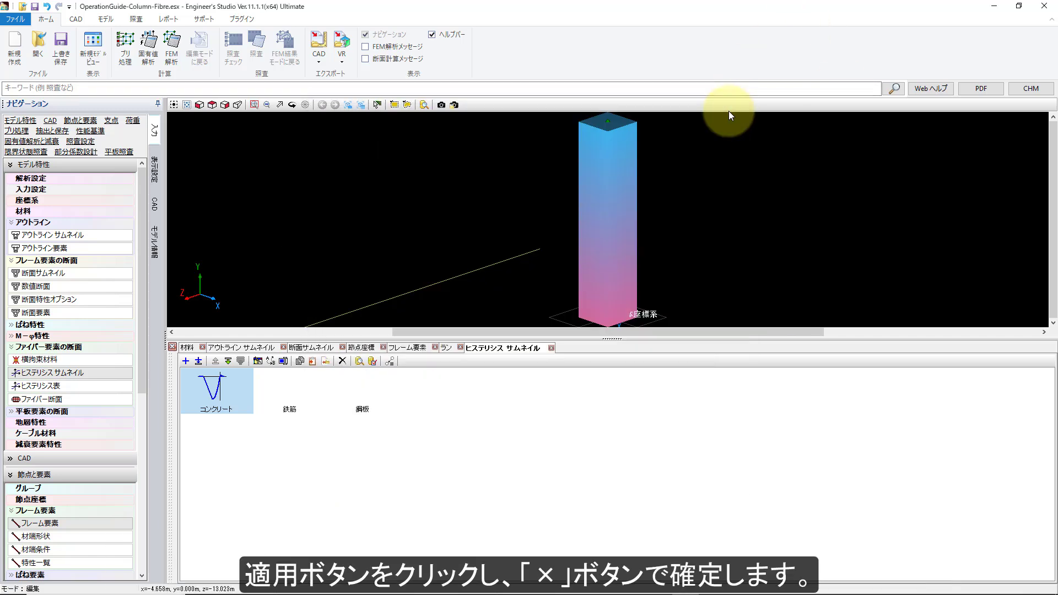
# Step: Set the 鉄筋 hysteresis to category バイリニア (対称), detail 修正MP (F8), with SD345 steel, and apply it
pyautogui.doubleClick(295, 387)
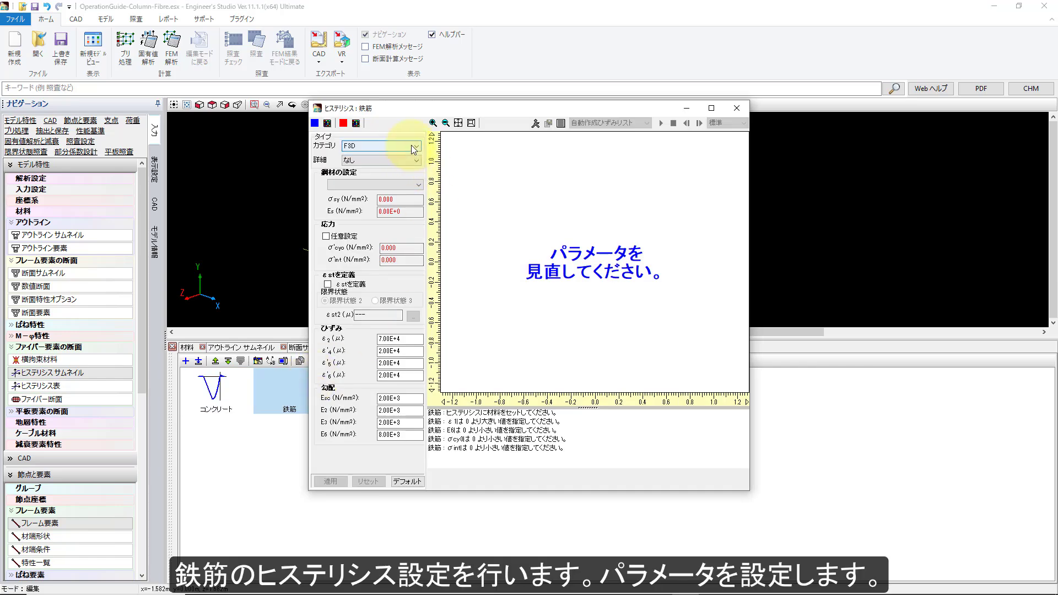
pyautogui.click(412, 144)
pyautogui.click(405, 170)
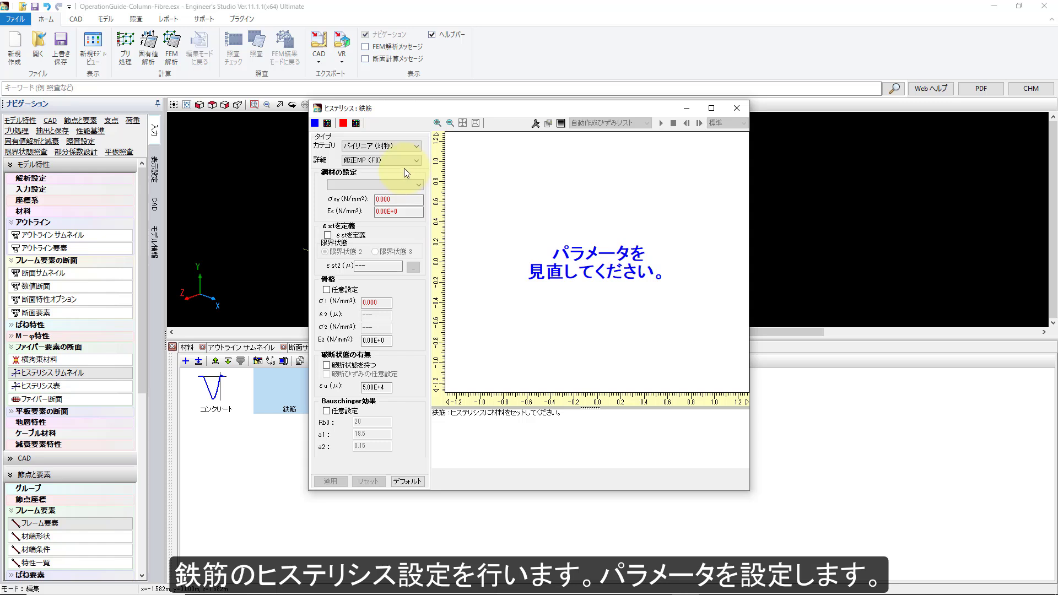
pyautogui.click(404, 183)
pyautogui.click(406, 196)
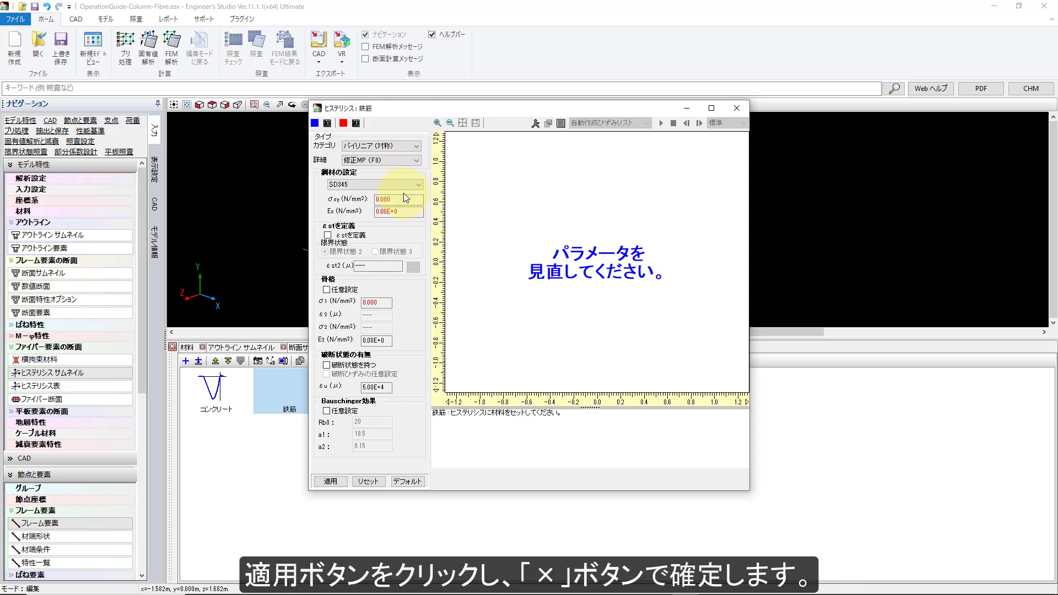
pyautogui.click(332, 482)
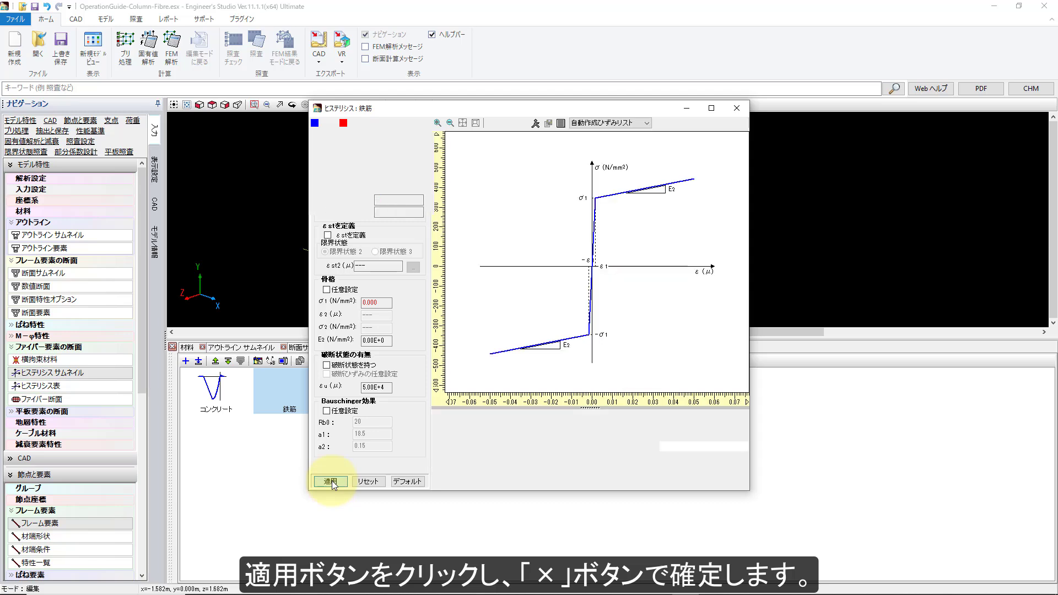
pyautogui.click(738, 107)
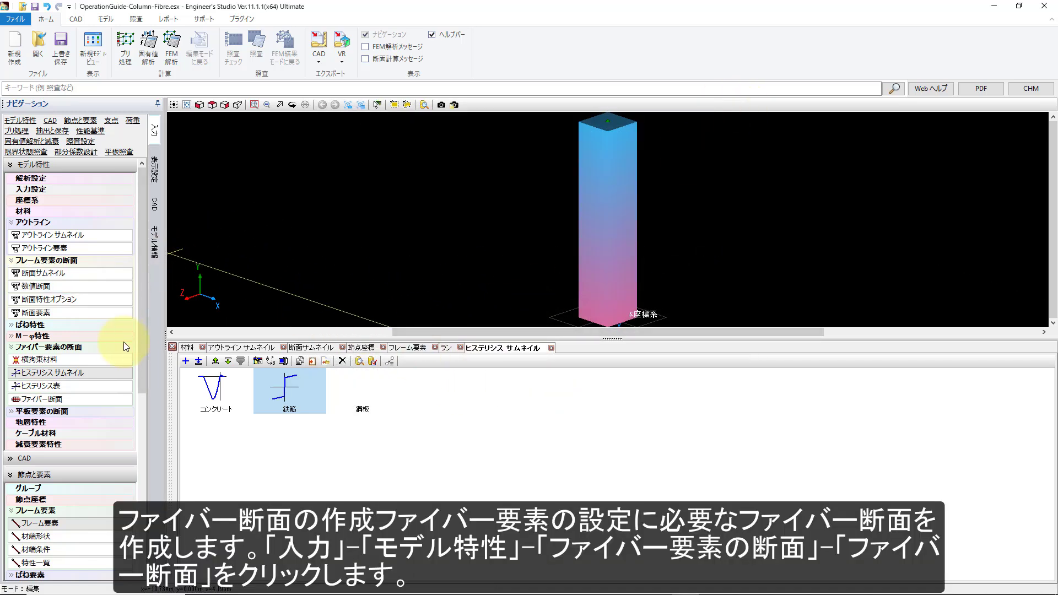
# Step: Add a new fibre section (ファイバー断面) with 断面1 as its basic section
pyautogui.click(112, 401)
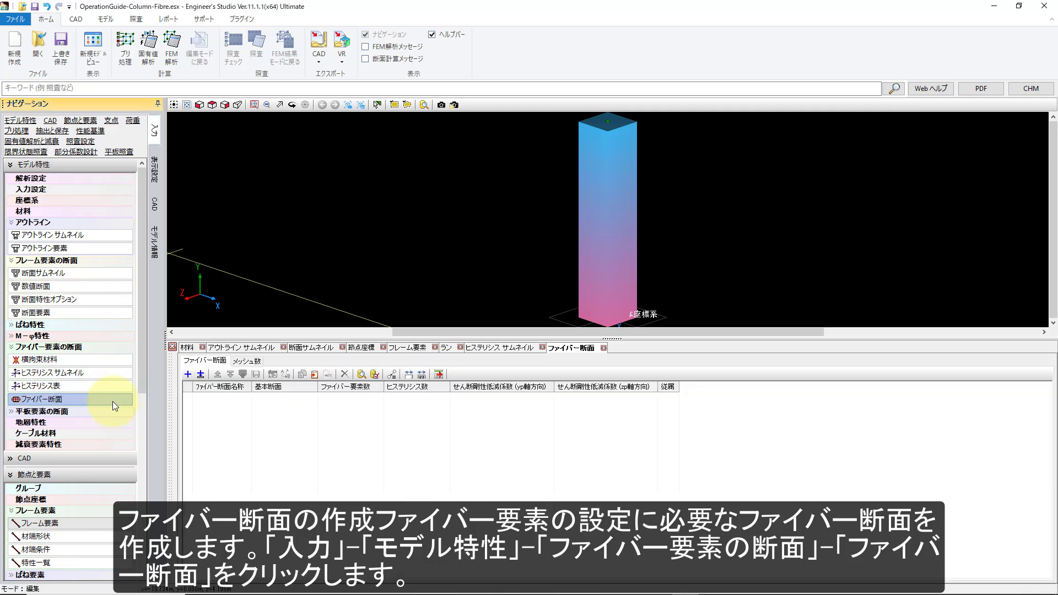
pyautogui.click(188, 375)
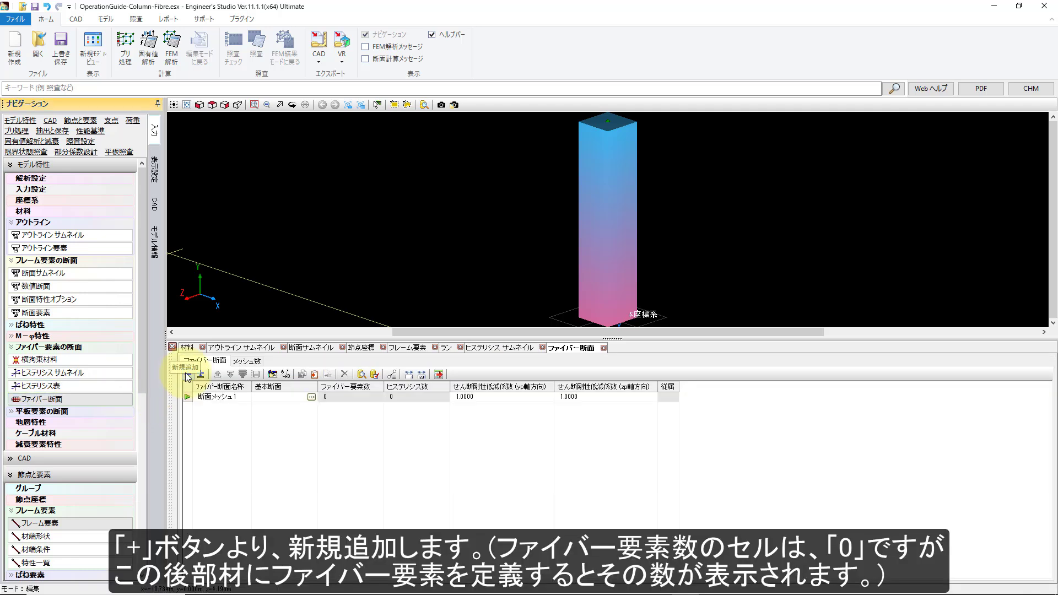
pyautogui.click(312, 397)
pyautogui.click(297, 405)
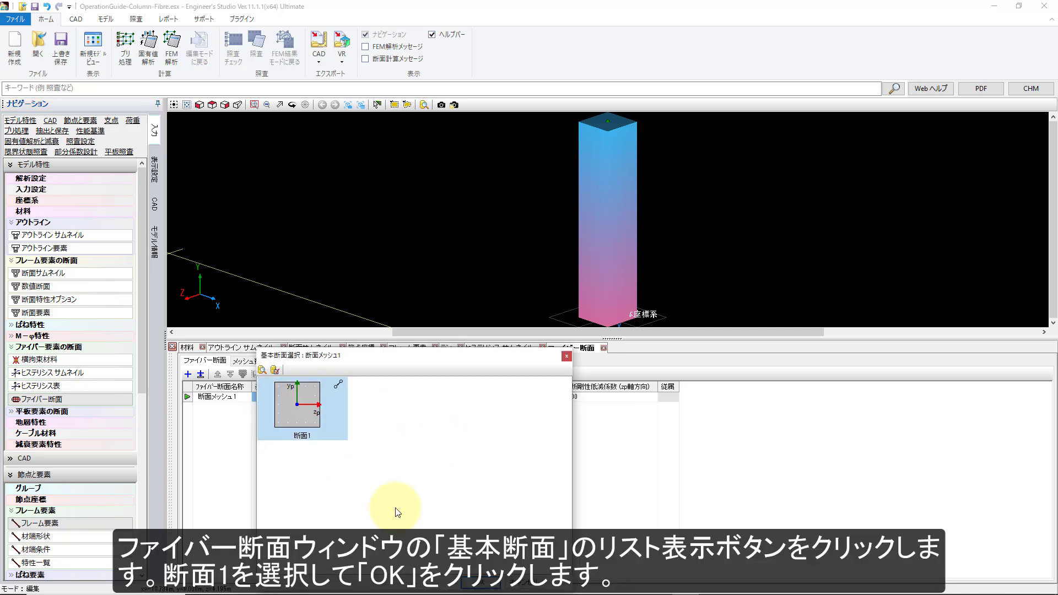
pyautogui.click(464, 573)
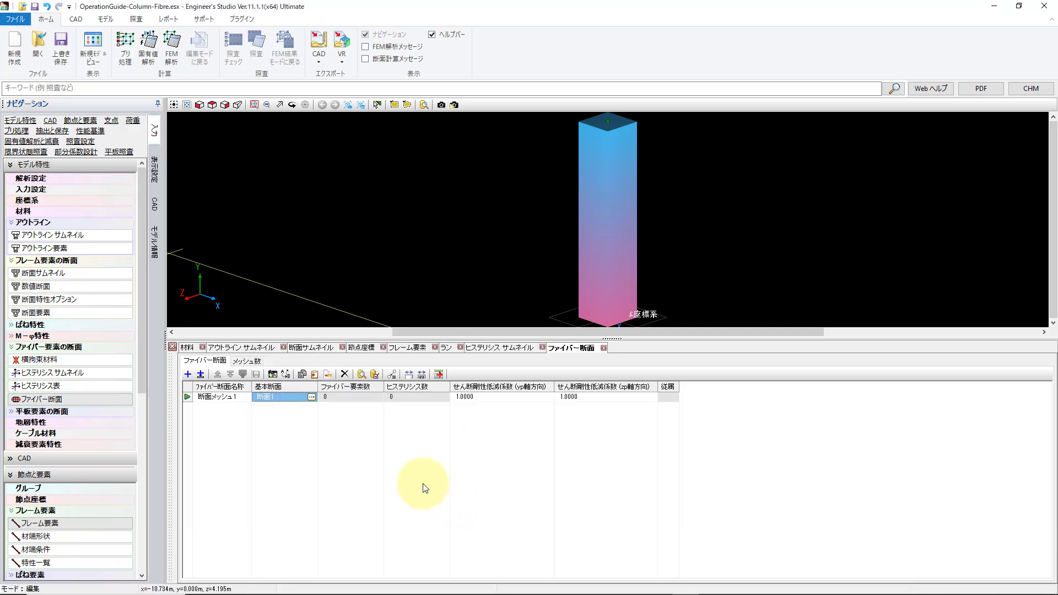
# Step: Assign the コンクリート hysteresis to 断面要素 1 of the fibre section and mesh it by 分割 with input value 50
pyautogui.doubleClick(365, 393)
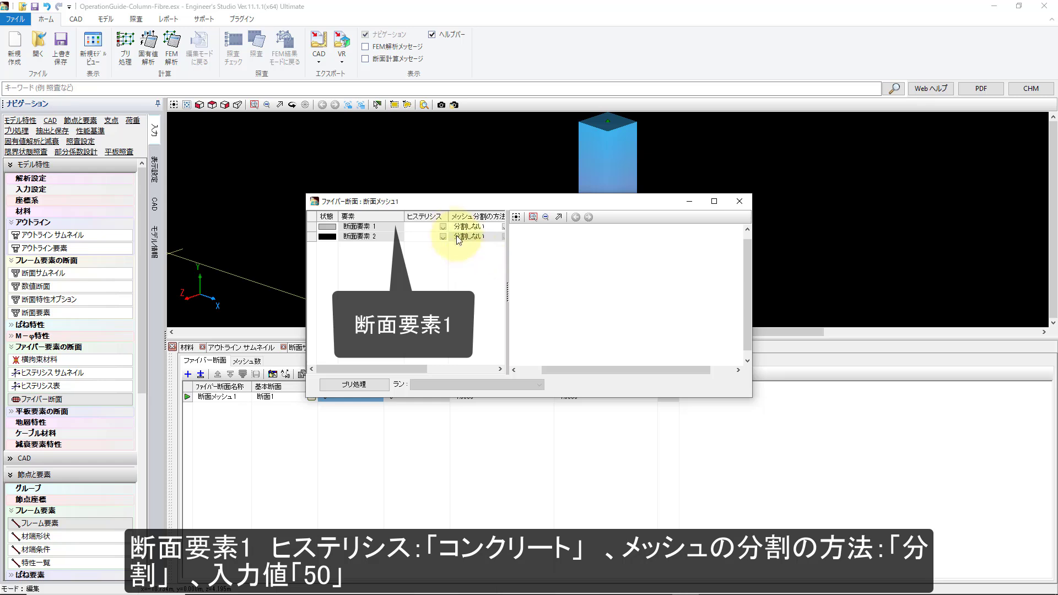
pyautogui.click(442, 227)
pyautogui.click(442, 226)
pyautogui.click(431, 237)
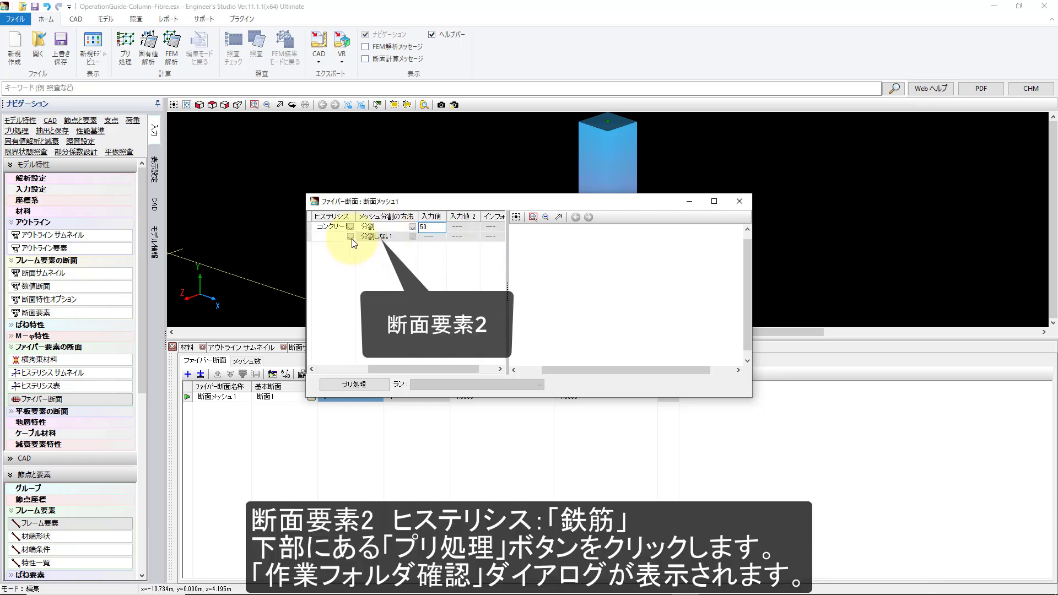
# Step: Assign the 鉄筋 hysteresis to 断面要素 2 of the fibre section
pyautogui.click(350, 235)
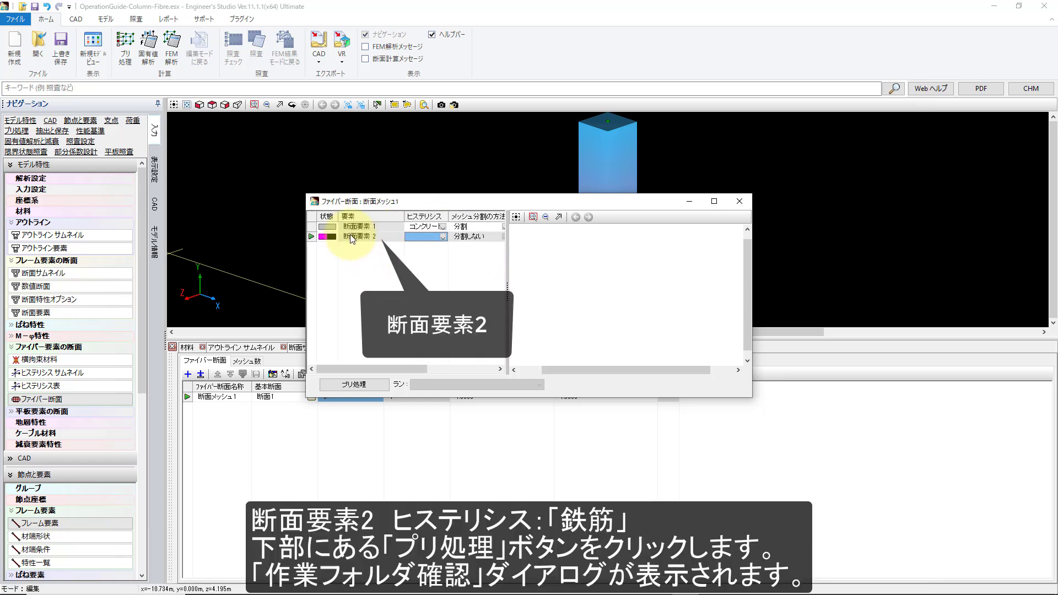
pyautogui.click(442, 236)
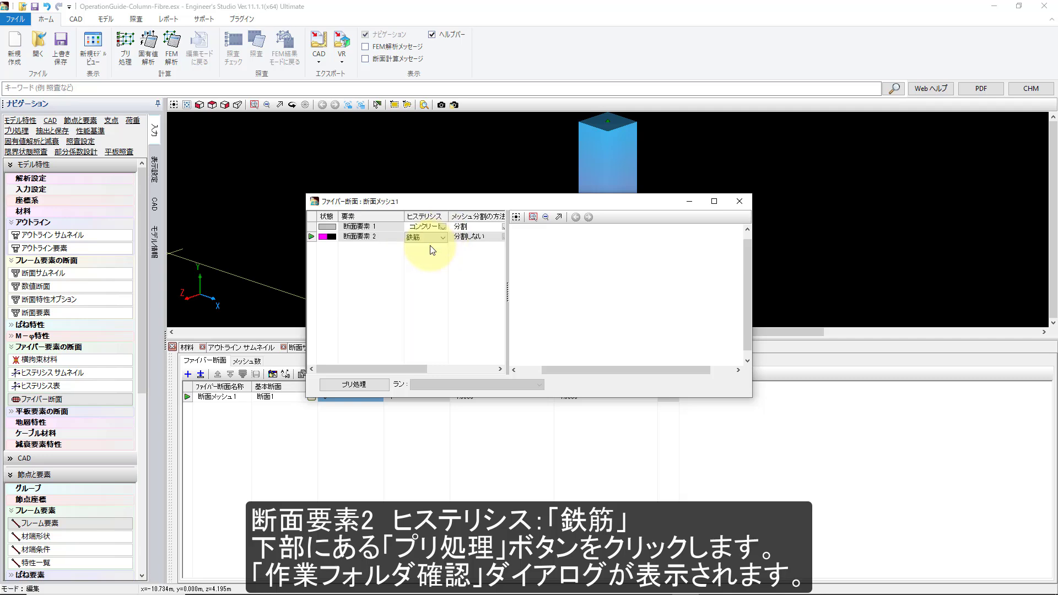
pyautogui.click(430, 247)
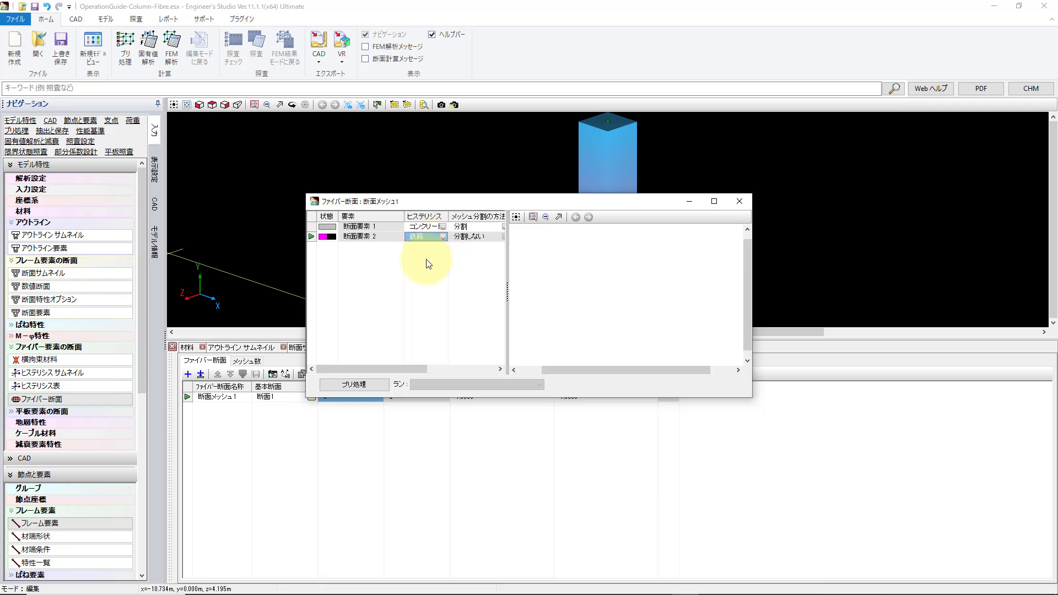
# Step: Run プリ処理 for 断面メッシュ1 using the current work folder, and close the calculation status and fibre section windows
pyautogui.click(375, 385)
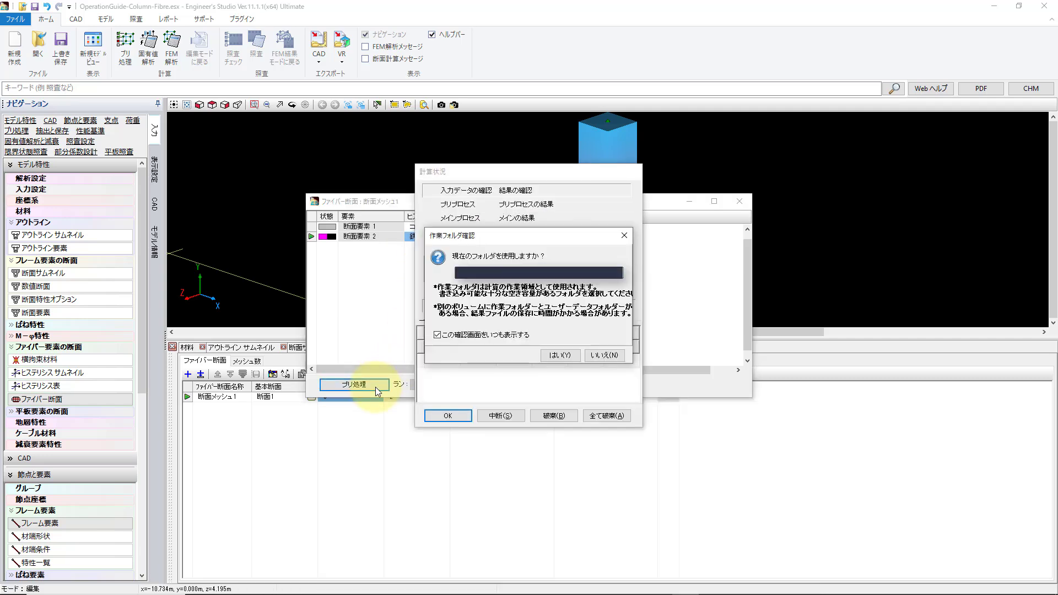
pyautogui.click(558, 355)
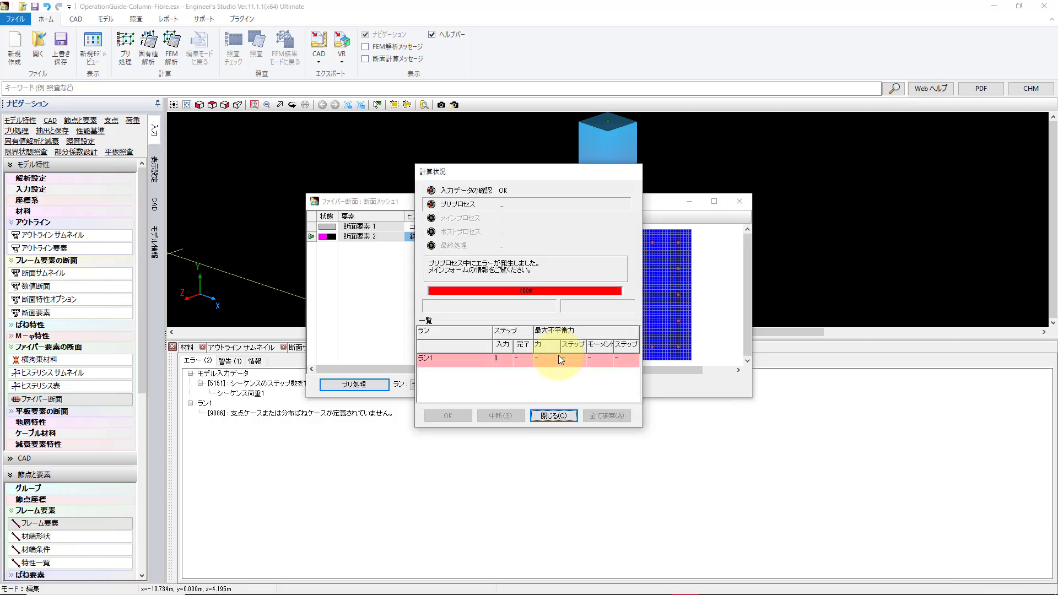
pyautogui.click(548, 417)
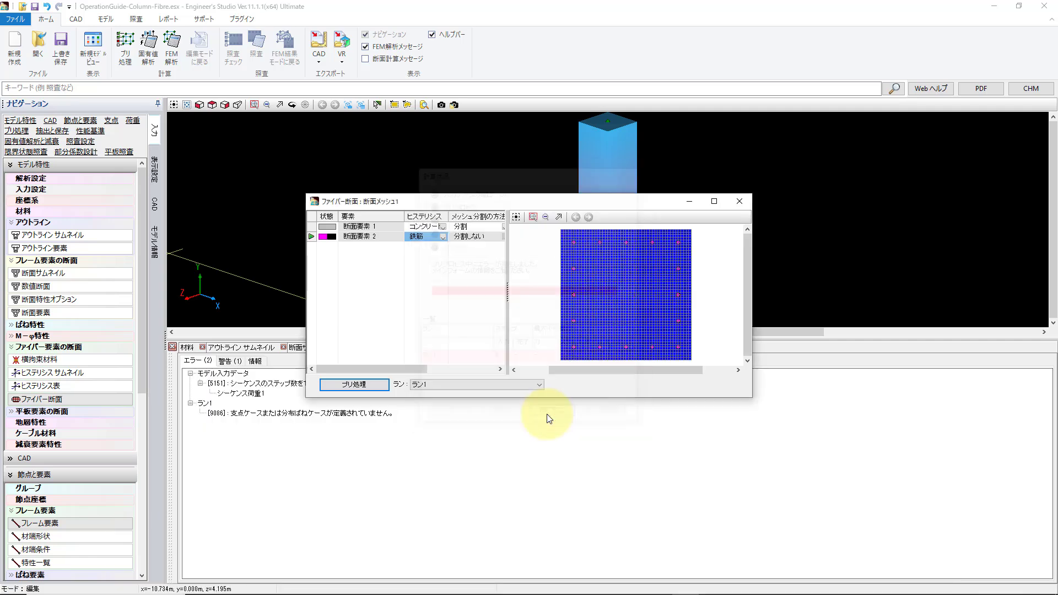
pyautogui.click(738, 203)
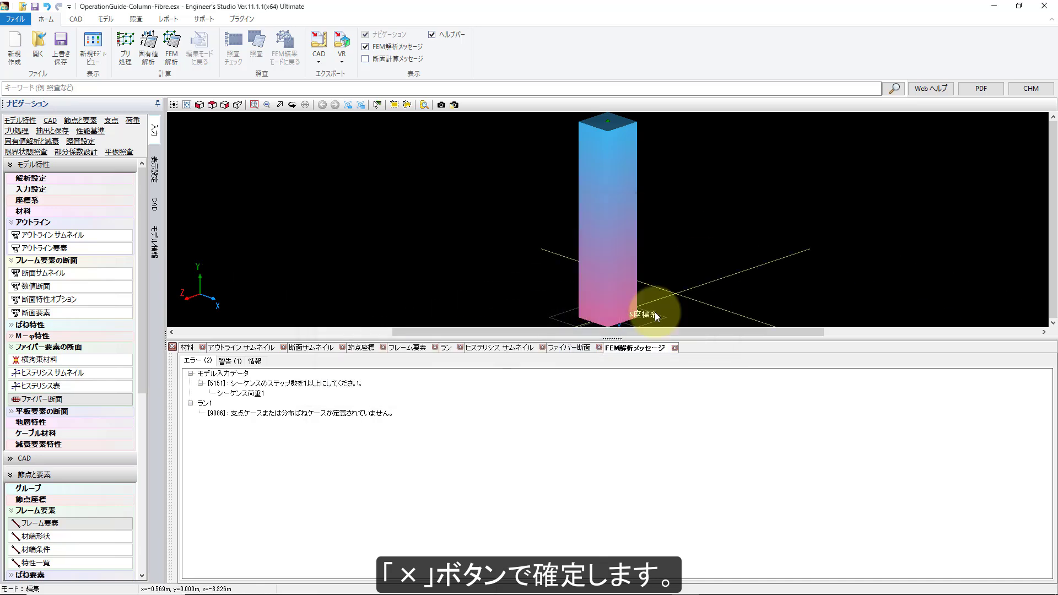
# Step: Change the type (タイプ) of frame element 1 to ファイバー要素 (1次)
pyautogui.scroll(-2, 60, 459)
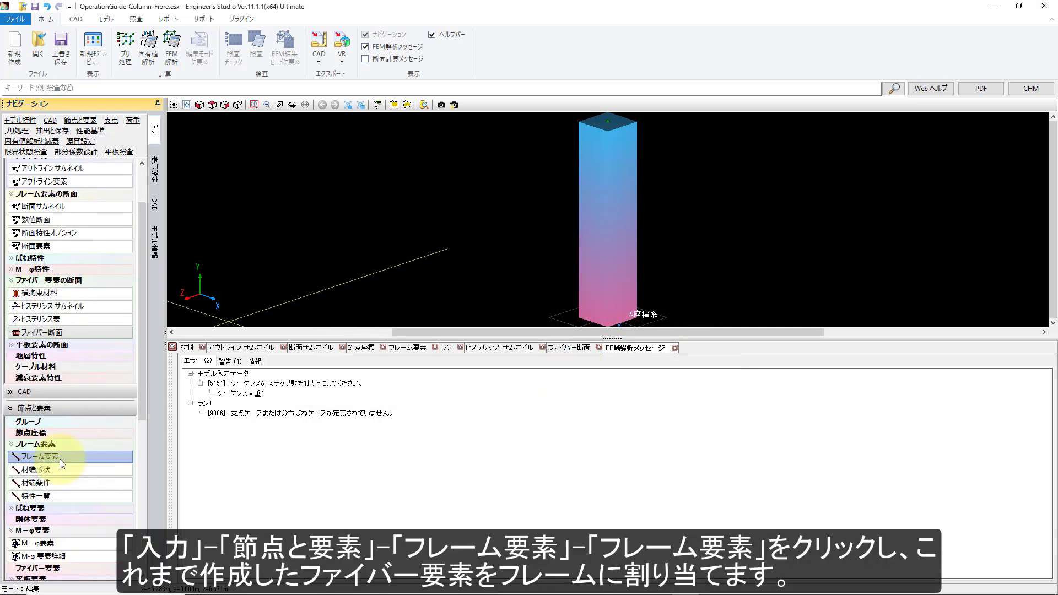
pyautogui.click(59, 458)
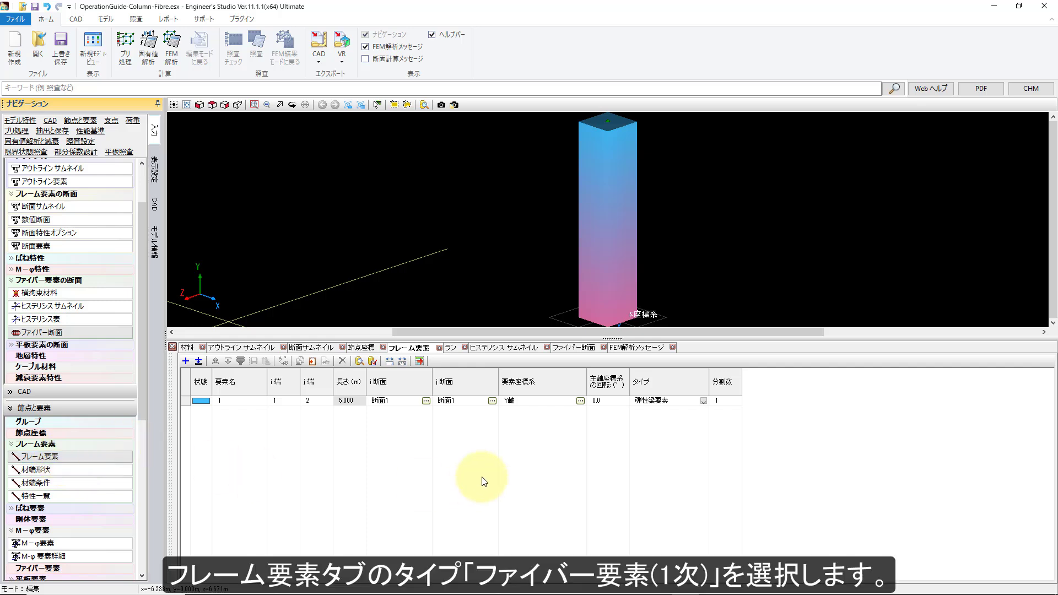
pyautogui.click(703, 401)
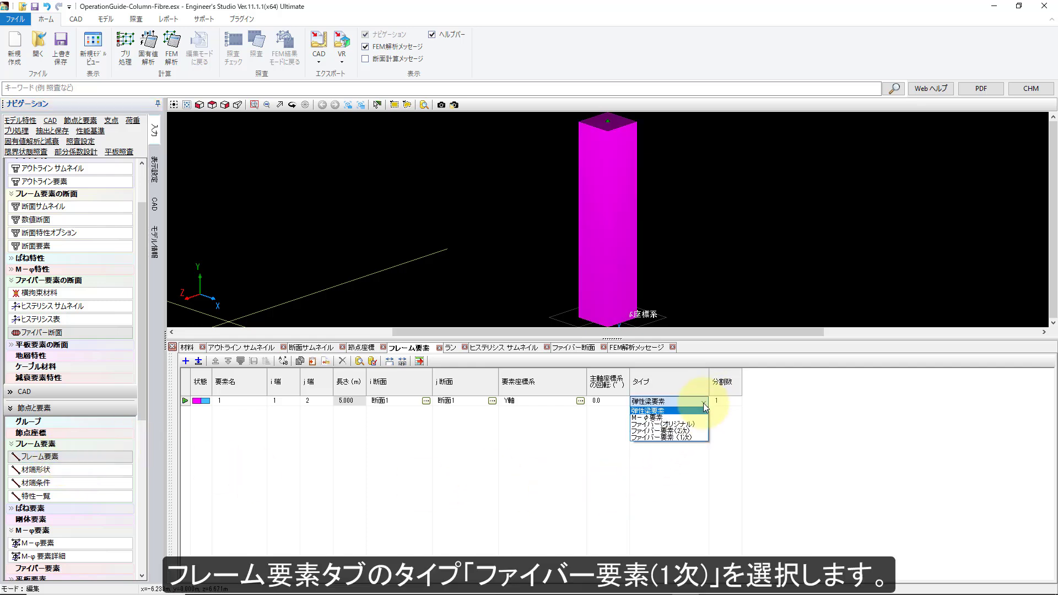
pyautogui.click(696, 437)
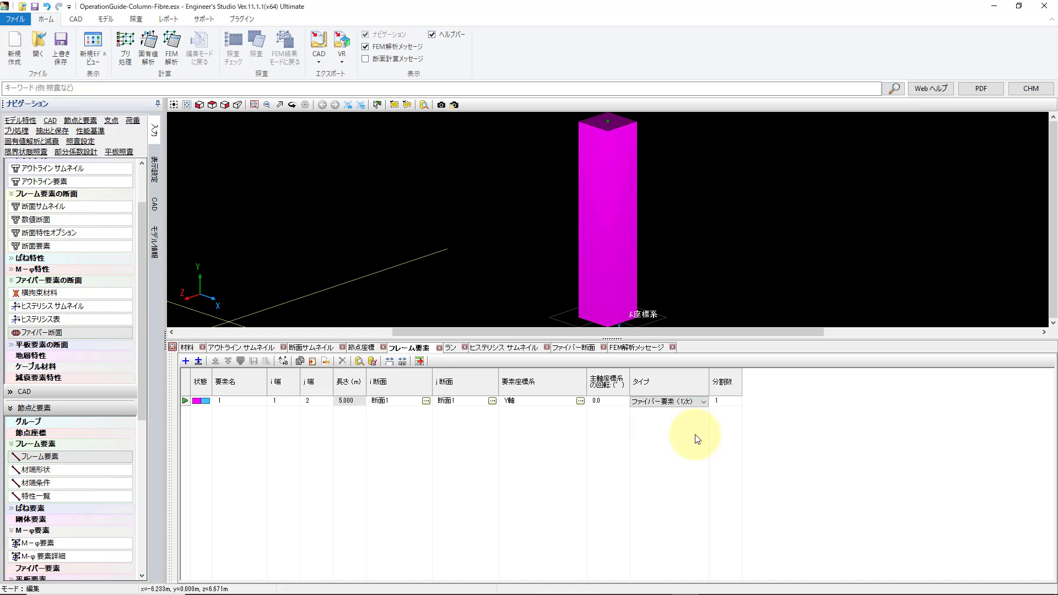
# Step: Assign 断面メッシュ1 as the ファイバー断面 of fibre element 1
pyautogui.scroll(-2, 118, 498)
pyautogui.click(118, 498)
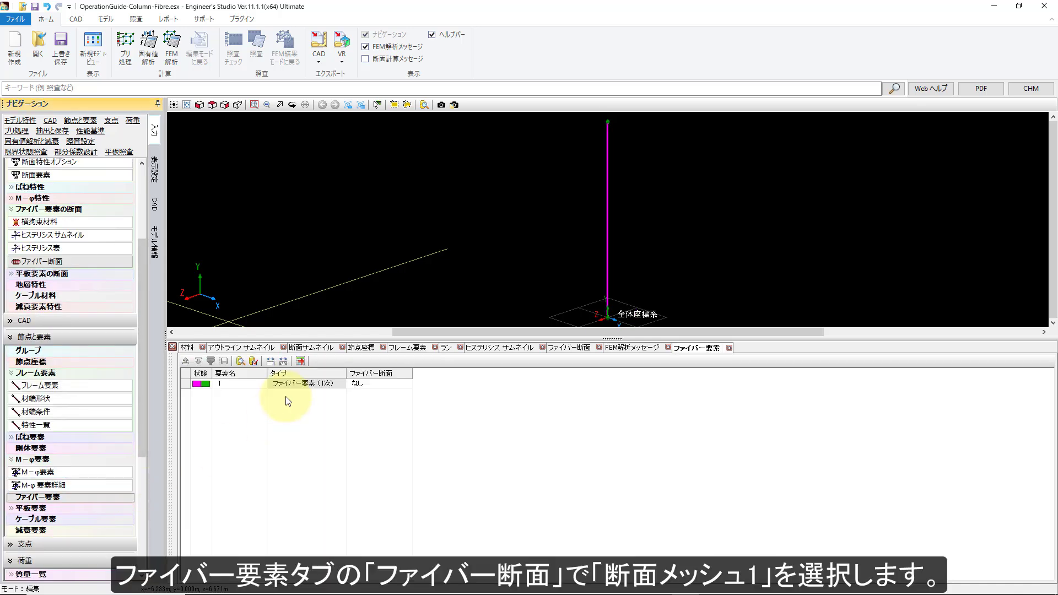
pyautogui.click(392, 387)
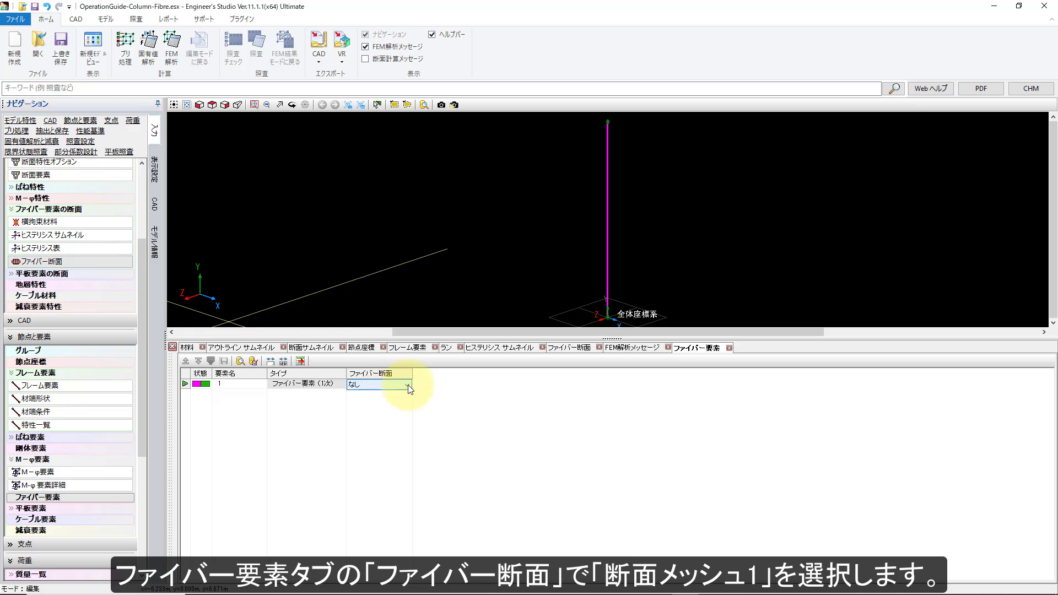
pyautogui.click(396, 391)
pyautogui.click(397, 400)
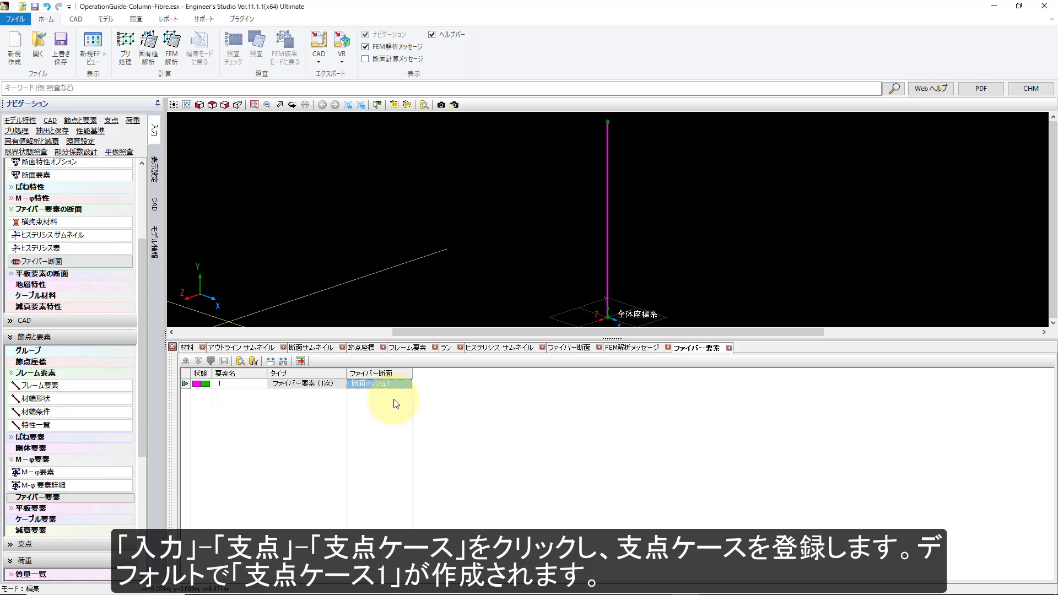
# Step: Add a support at the column's base node in 支点ケース1 with all six boundary conditions set to 固定
pyautogui.click(24, 545)
pyautogui.click(37, 455)
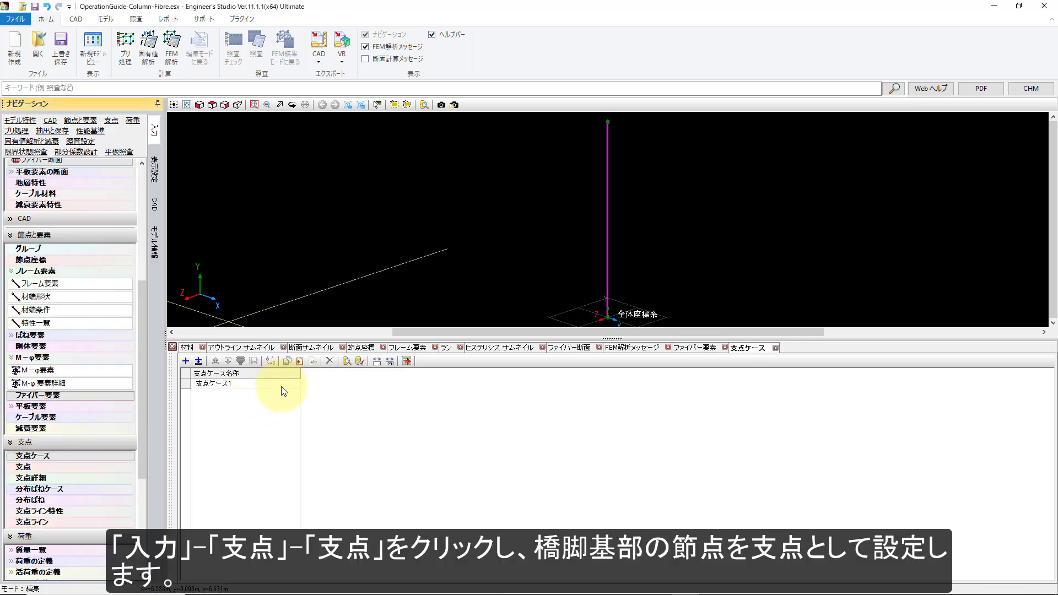
pyautogui.click(78, 468)
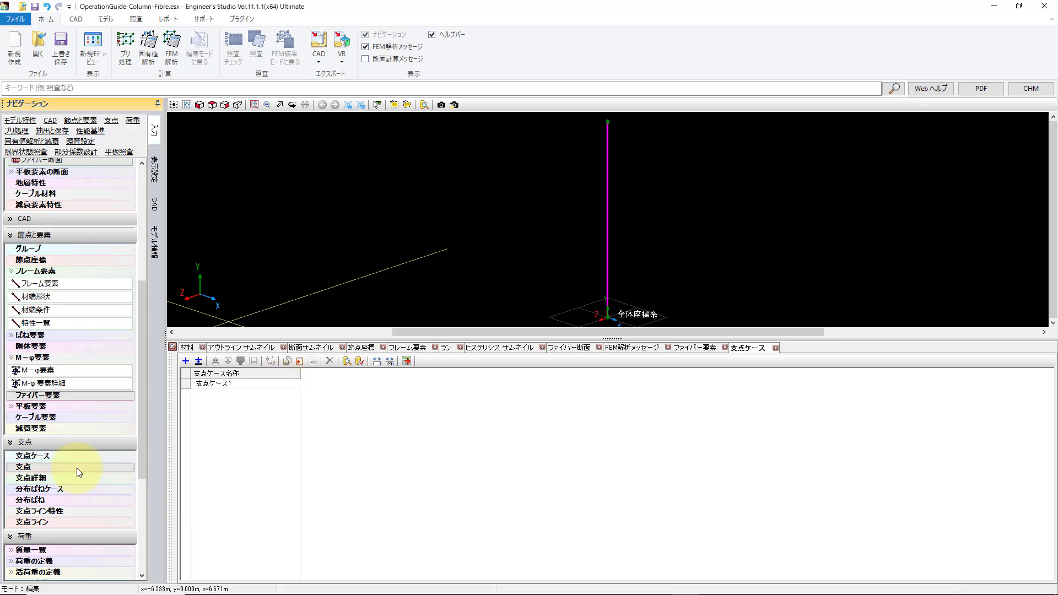
pyautogui.click(105, 19)
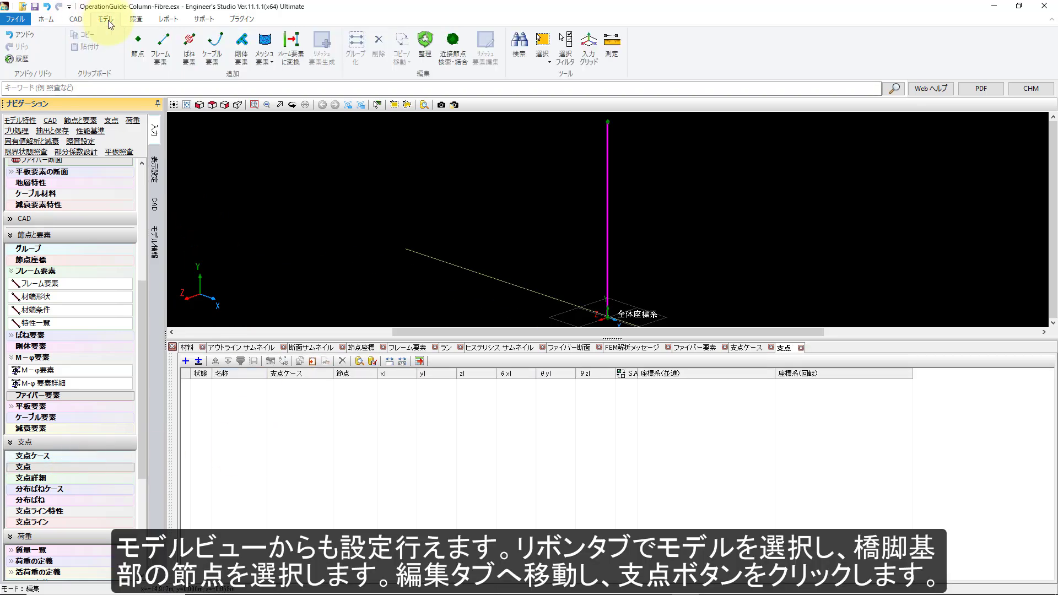
pyautogui.click(608, 318)
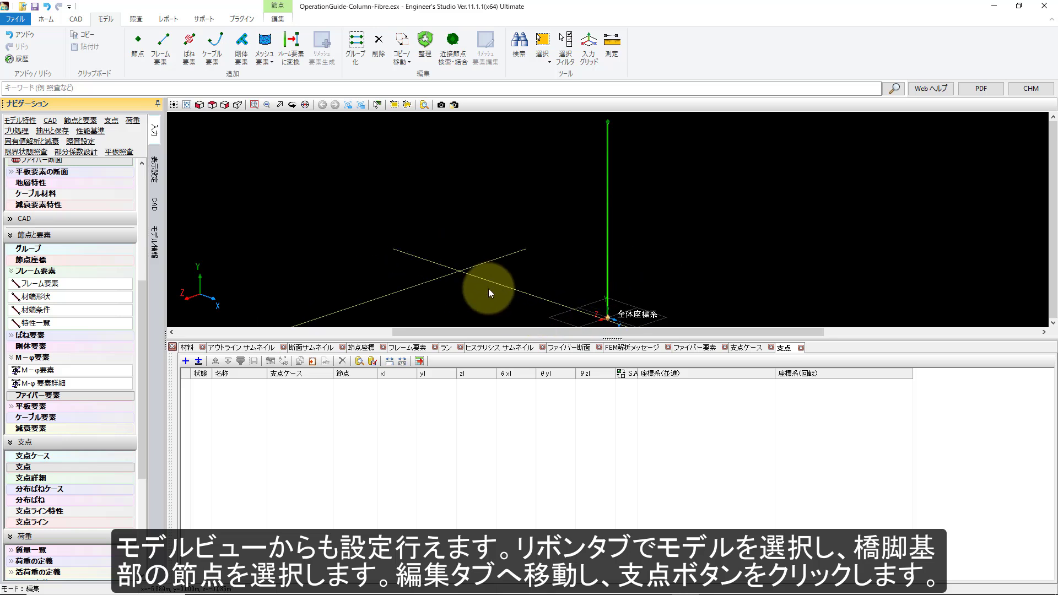
pyautogui.click(279, 18)
pyautogui.click(14, 44)
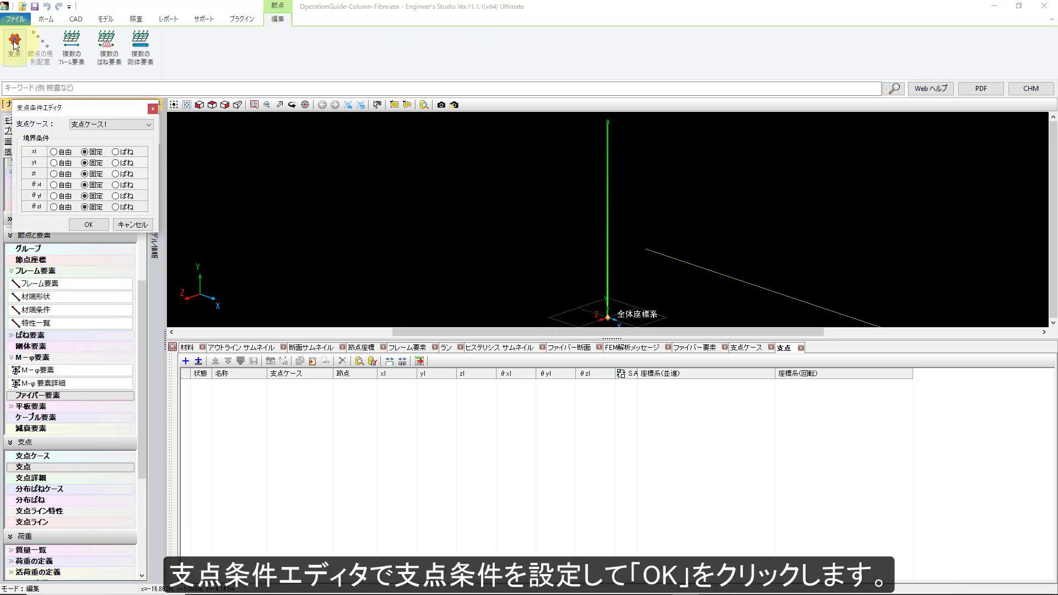
pyautogui.click(85, 225)
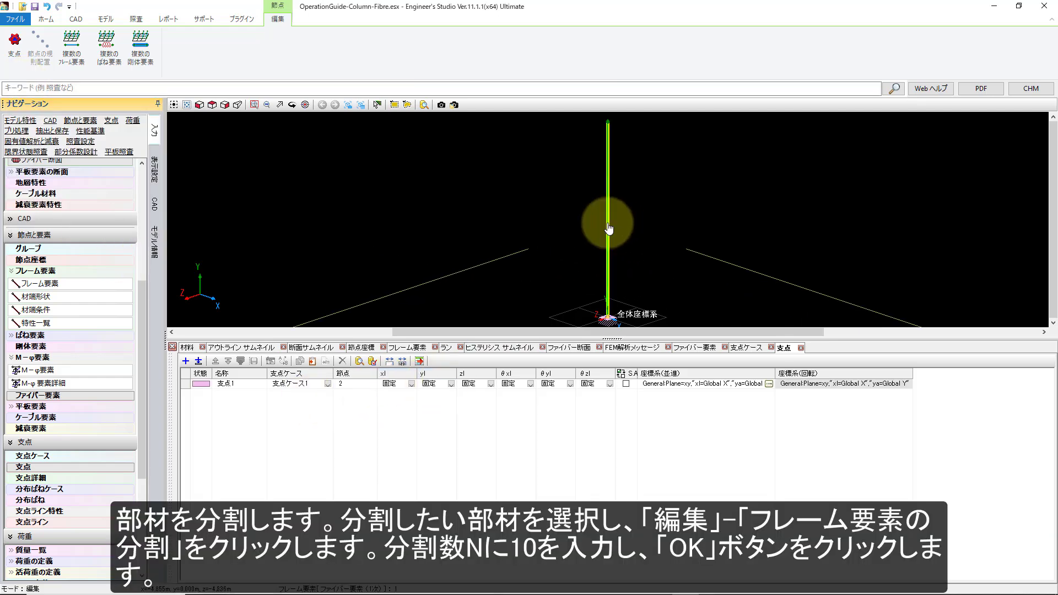
# Step: Divide the column's frame element into 10 parts using N分割
pyautogui.click(609, 229)
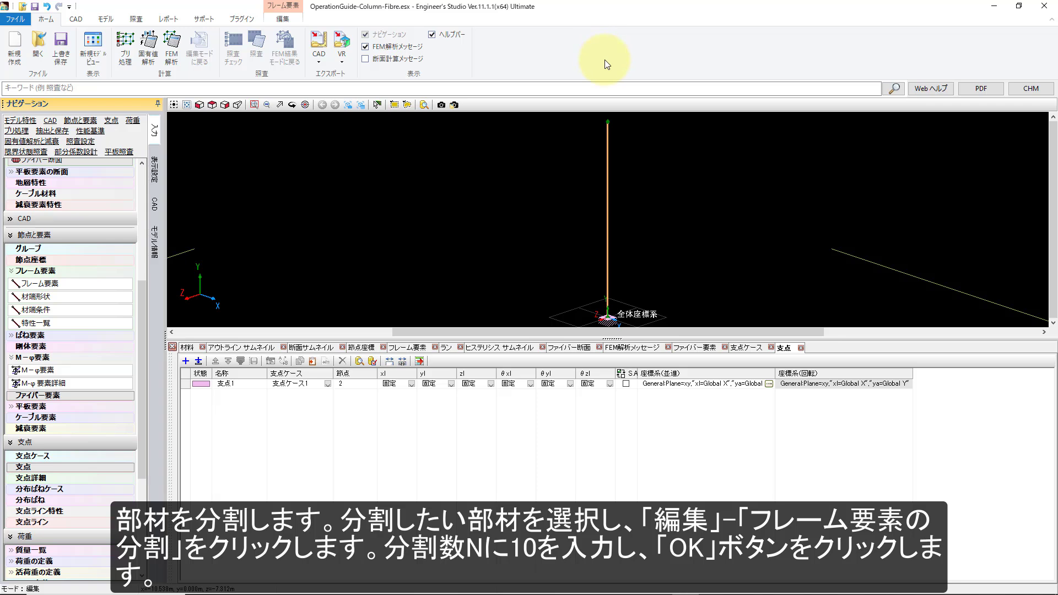
pyautogui.click(283, 21)
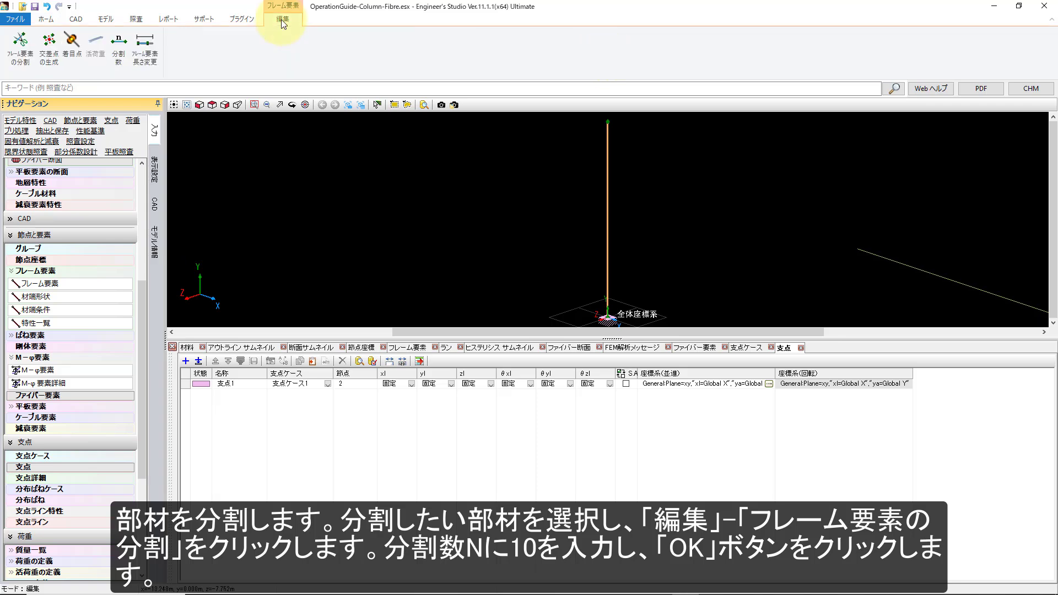
pyautogui.click(20, 47)
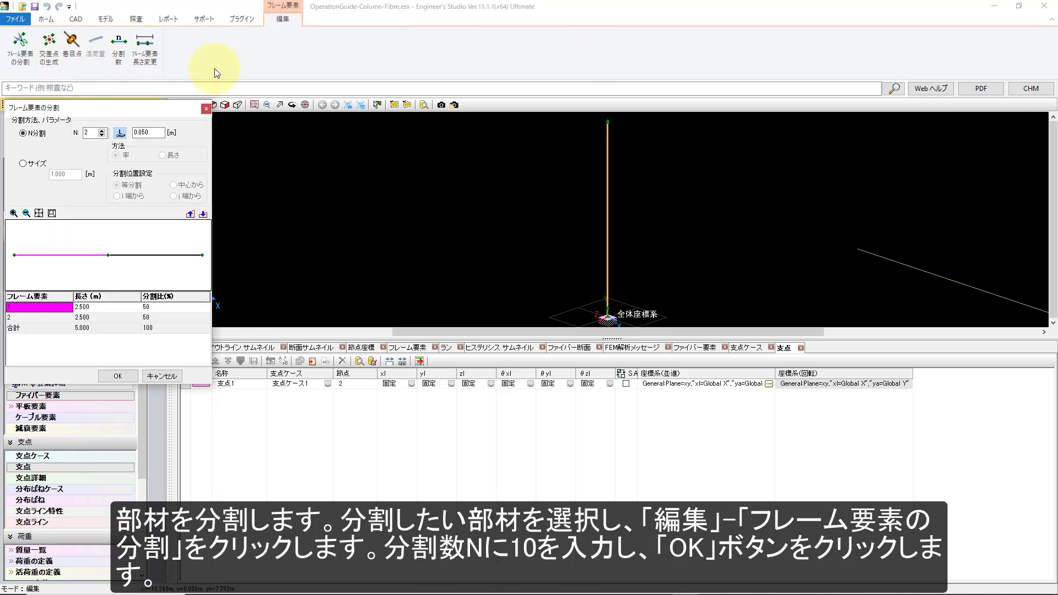
pyautogui.write('10')
pyautogui.click(120, 376)
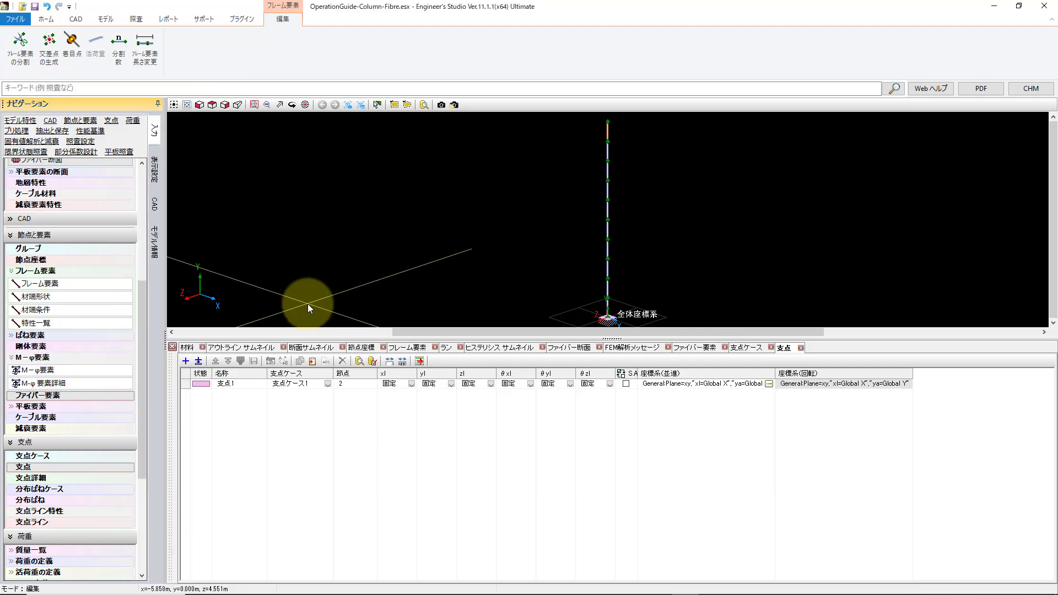
# Step: Add a rigid element (剛体要素) with element name 1 and main node (主節点) 1
pyautogui.click(68, 345)
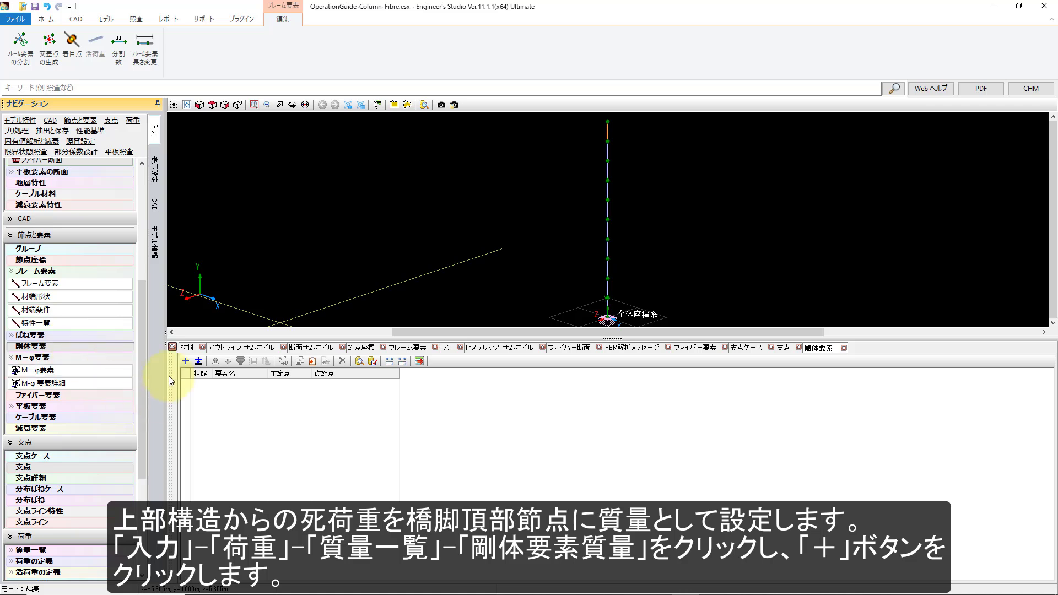
pyautogui.click(185, 361)
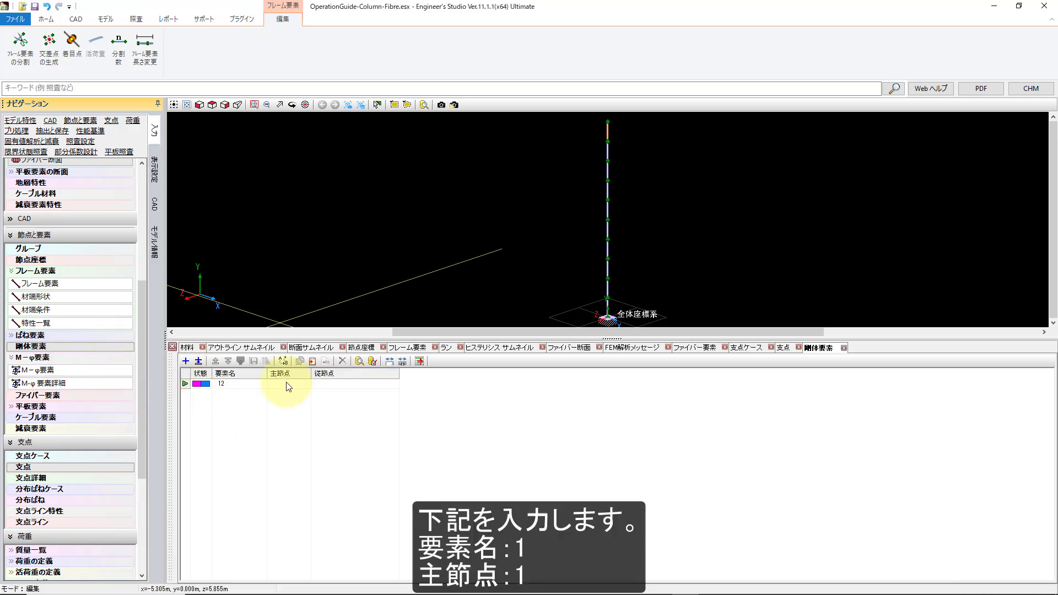
pyautogui.click(252, 385)
pyautogui.write('1')
pyautogui.press('Tab')
pyautogui.write('1')
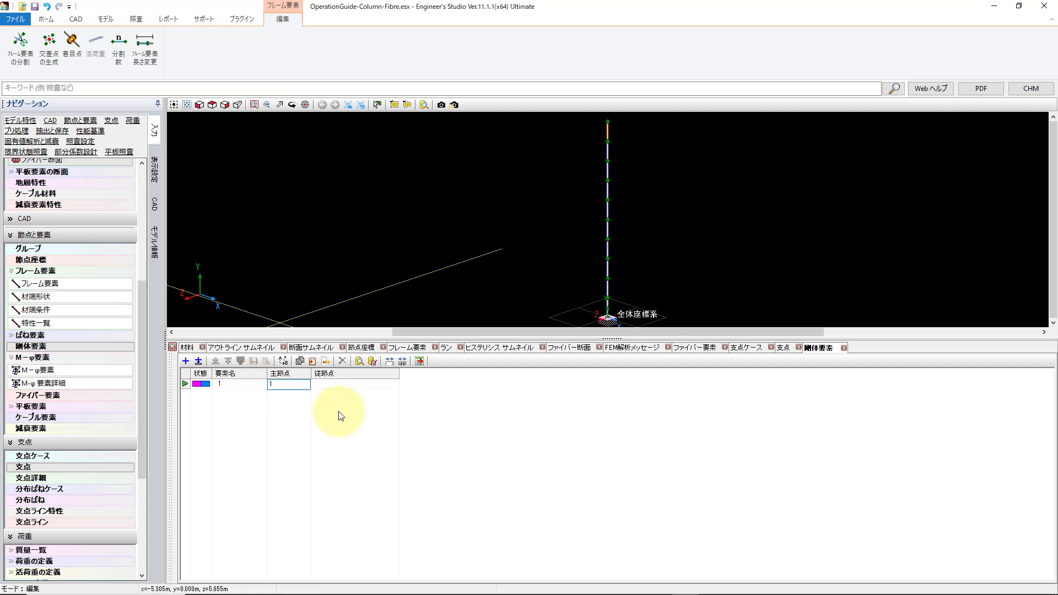
pyautogui.press('Return')
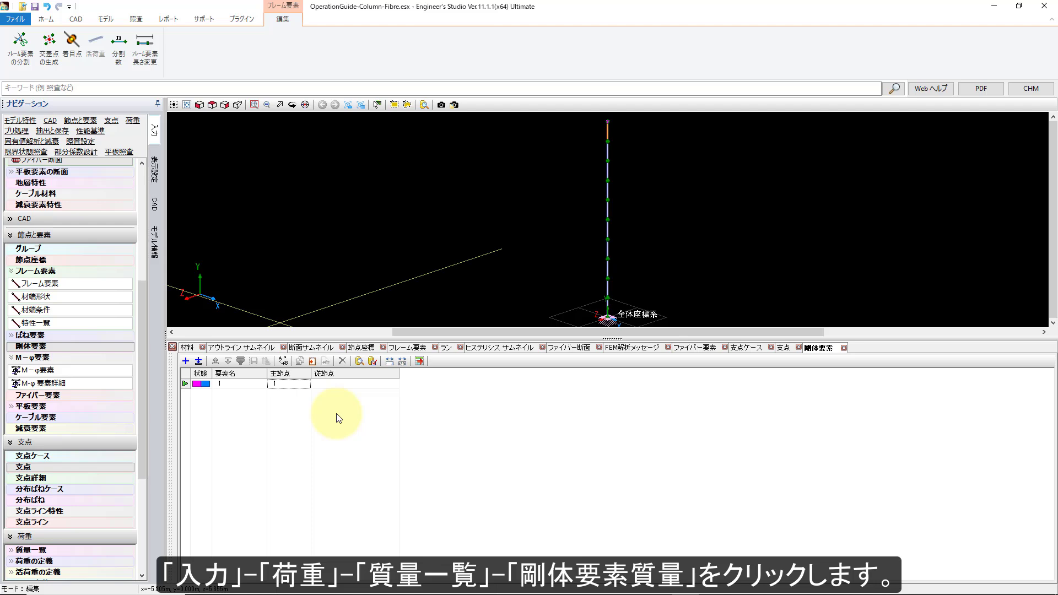
# Step: Enable the user-defined mass (ユーザー定義) for rigid element 1 and set its value to 50 t
pyautogui.moveTo(141, 301); pyautogui.dragTo(141, 352)
pyautogui.click(30, 412)
pyautogui.click(110, 478)
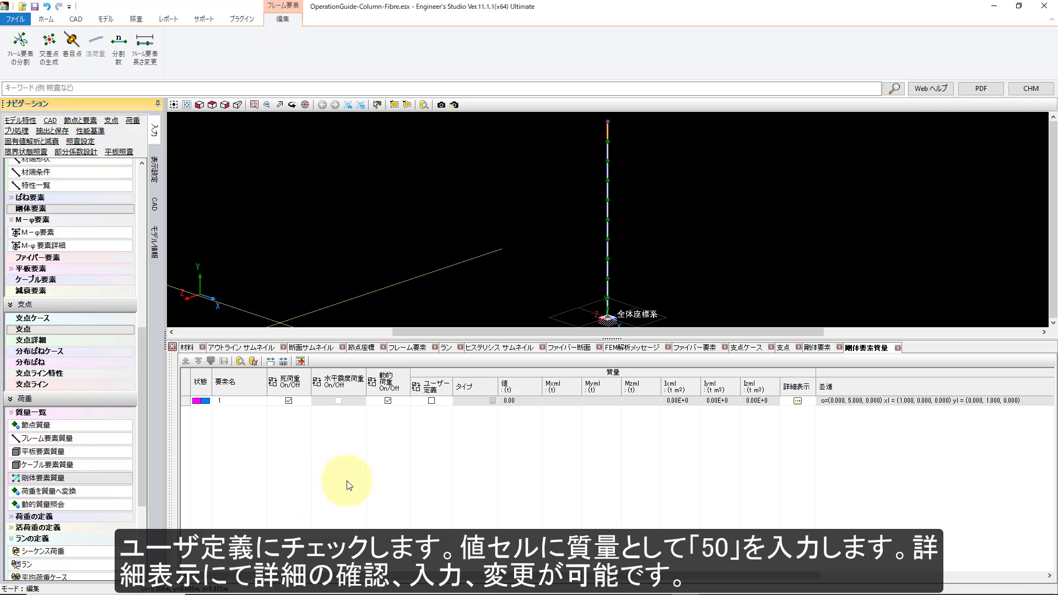
pyautogui.click(431, 401)
pyautogui.click(509, 408)
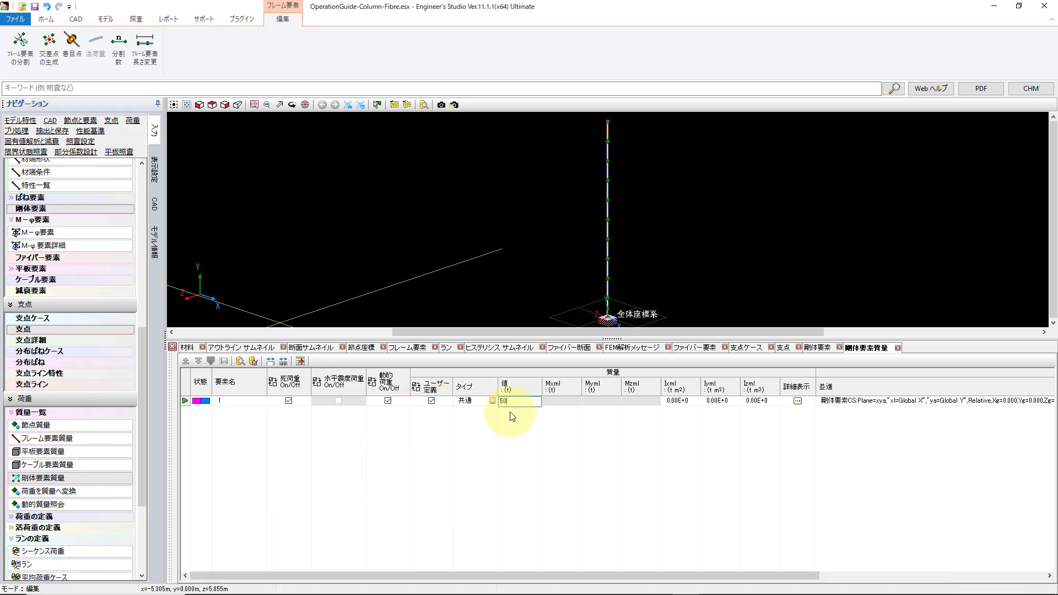
pyautogui.write('50')
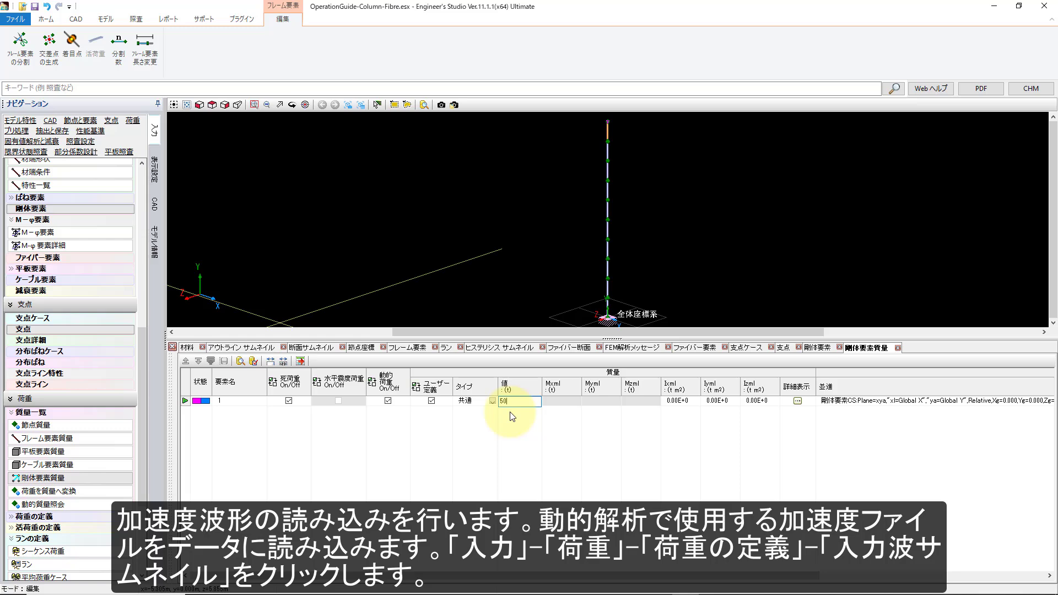
pyautogui.press('Return')
# Step: Import the acceleration waves II-I-1.acc, II-I-2.acc and II-I-3.acc from the L2-H08Dosi folder, all with direction Xw
pyautogui.scroll(-3, 72, 441)
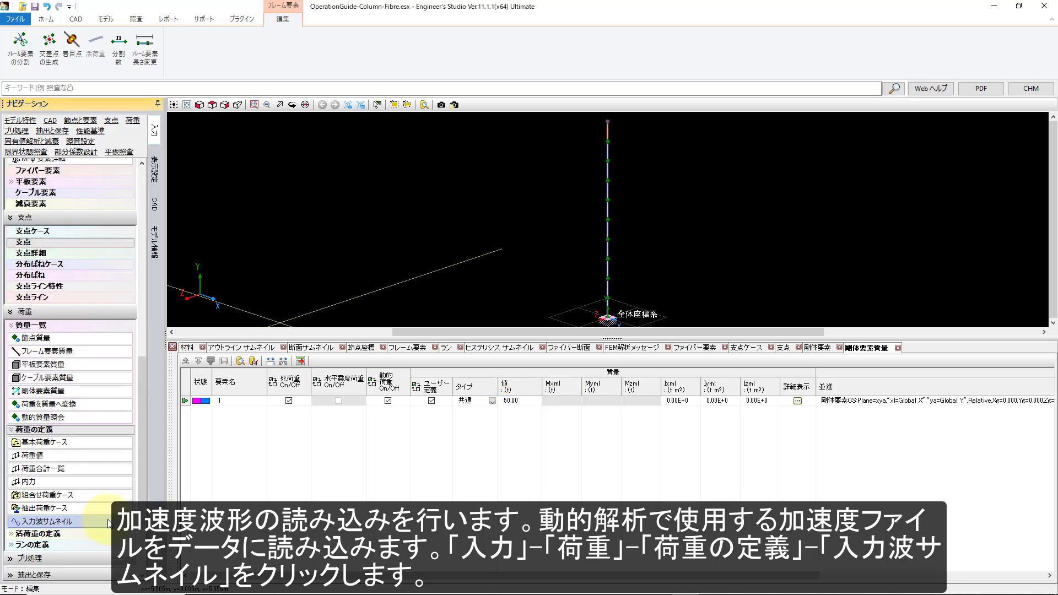
pyautogui.click(107, 522)
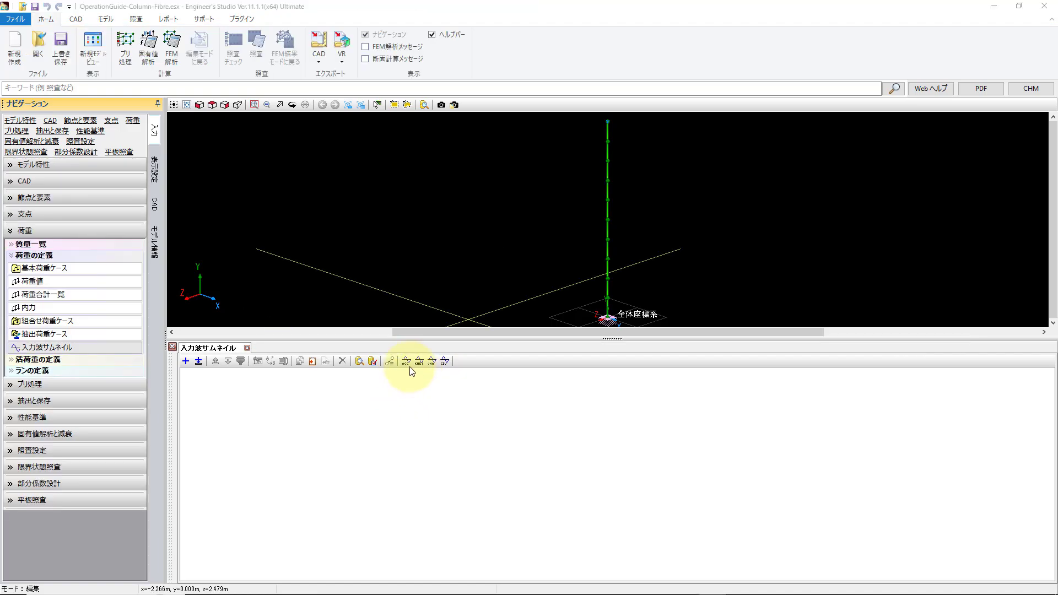
pyautogui.click(405, 363)
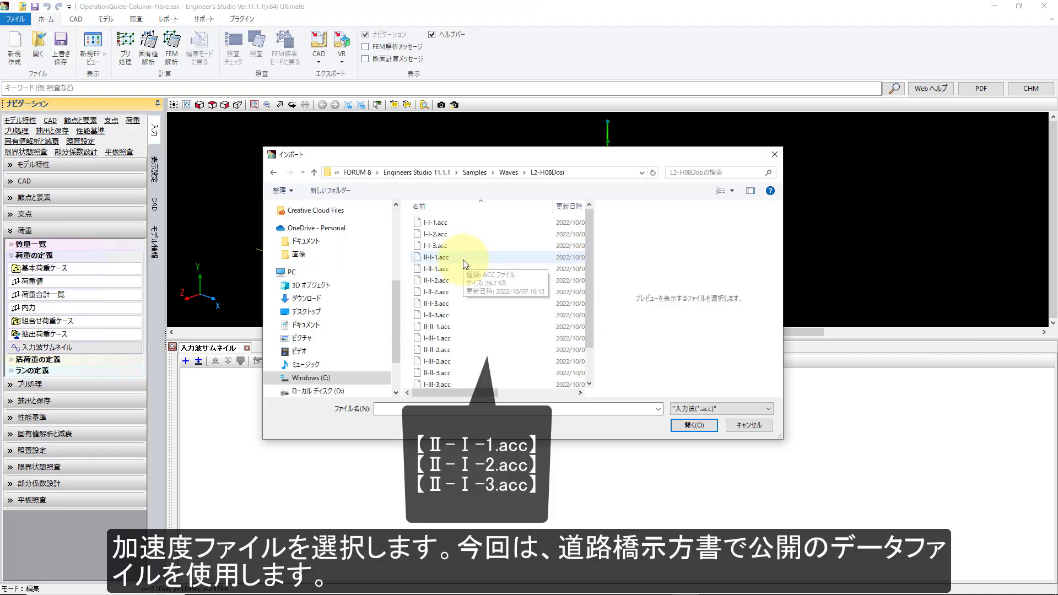
pyautogui.click(463, 258)
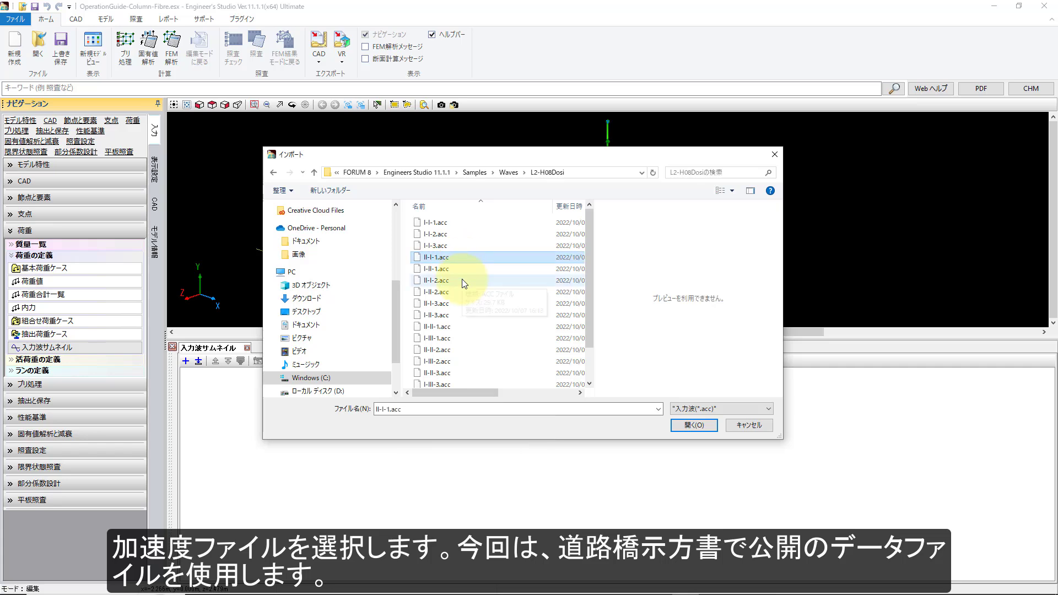
pyautogui.keyDown('ctrl'); pyautogui.click(463, 280); pyautogui.keyUp('ctrl')
pyautogui.keyDown('ctrl'); pyautogui.click(463, 304); pyautogui.keyUp('ctrl')
pyautogui.click(704, 426)
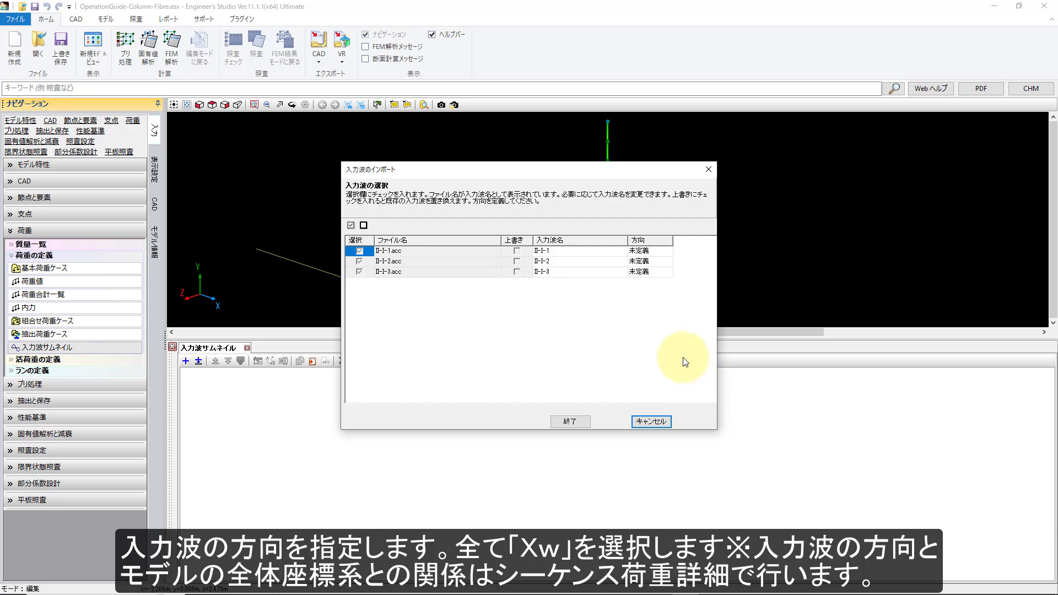
pyautogui.click(666, 287)
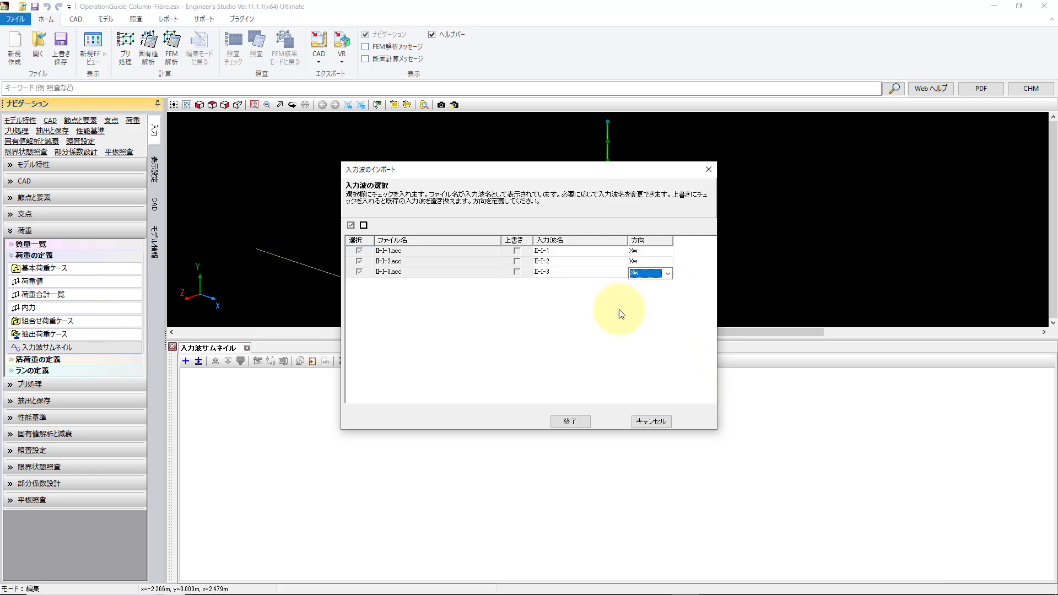
pyautogui.click(573, 421)
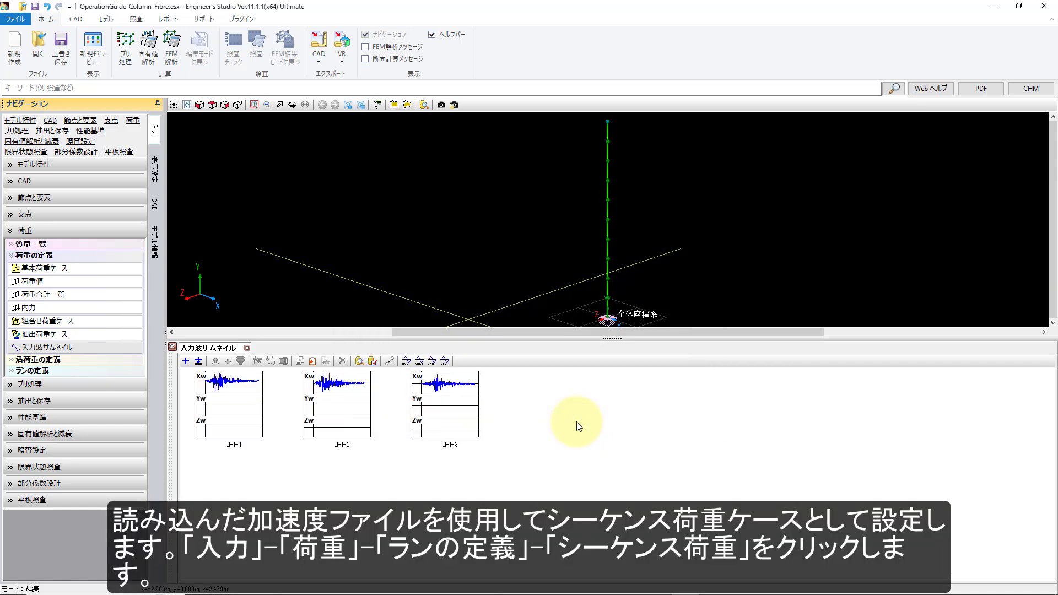
# Step: Create a new sequence load (シーケンス荷重) and add a static load using the load case 死荷重 (St.)
pyautogui.click(32, 370)
pyautogui.click(45, 383)
pyautogui.click(186, 361)
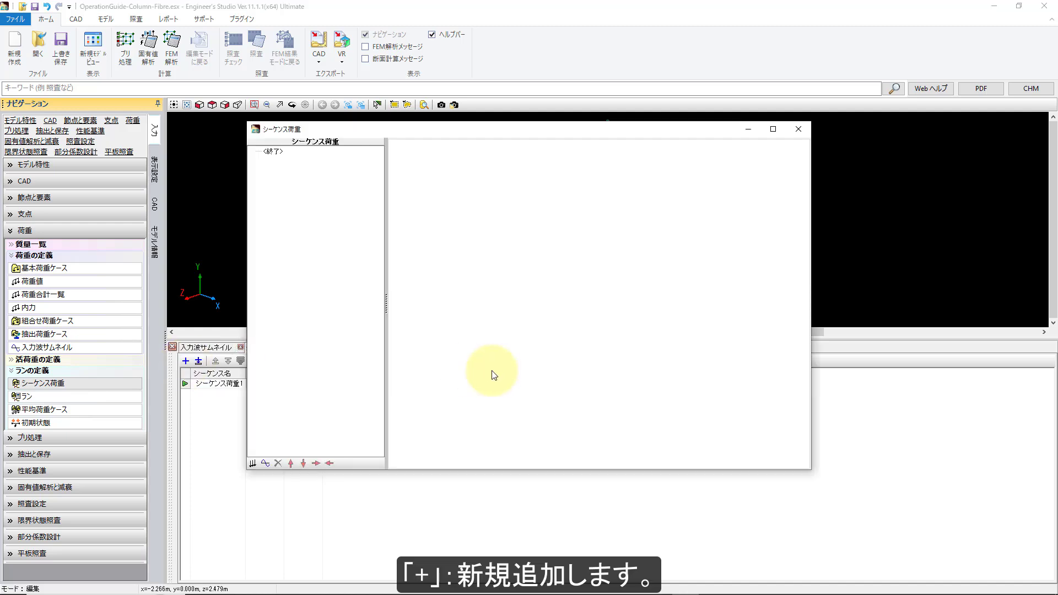
pyautogui.click(253, 463)
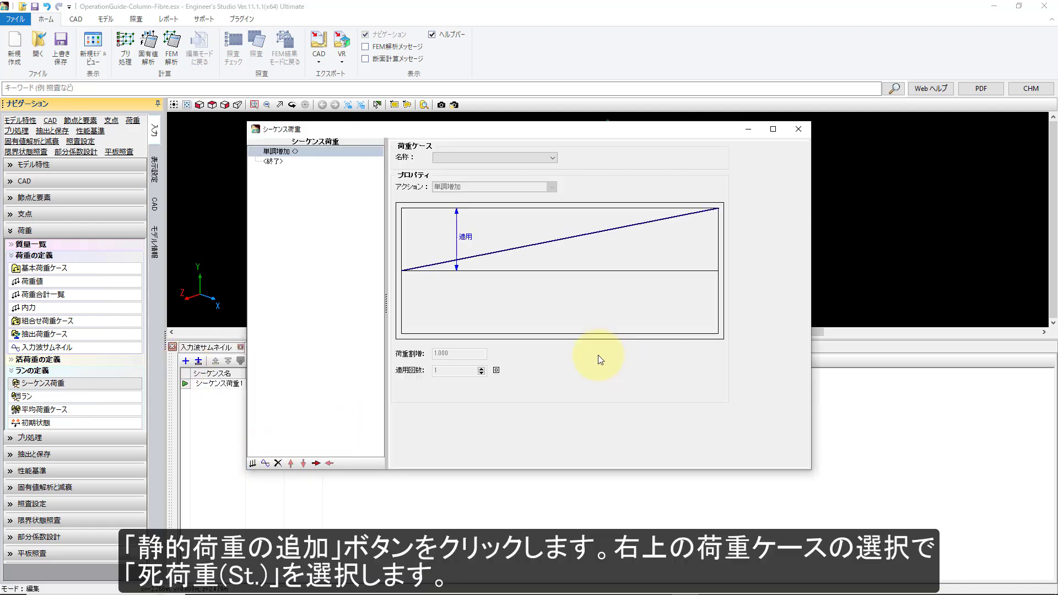
pyautogui.click(495, 158)
pyautogui.click(594, 170)
# Step: Add a dynamic load to the sequence with a whole-ground (地盤全体) entry using input wave II-I-1
pyautogui.click(264, 464)
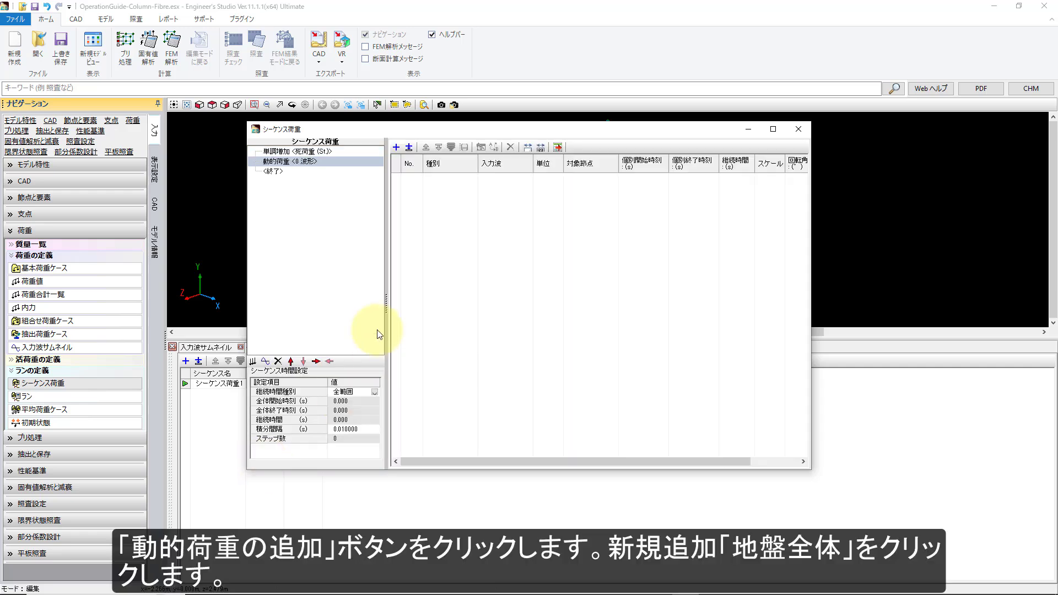
pyautogui.click(396, 148)
pyautogui.click(419, 160)
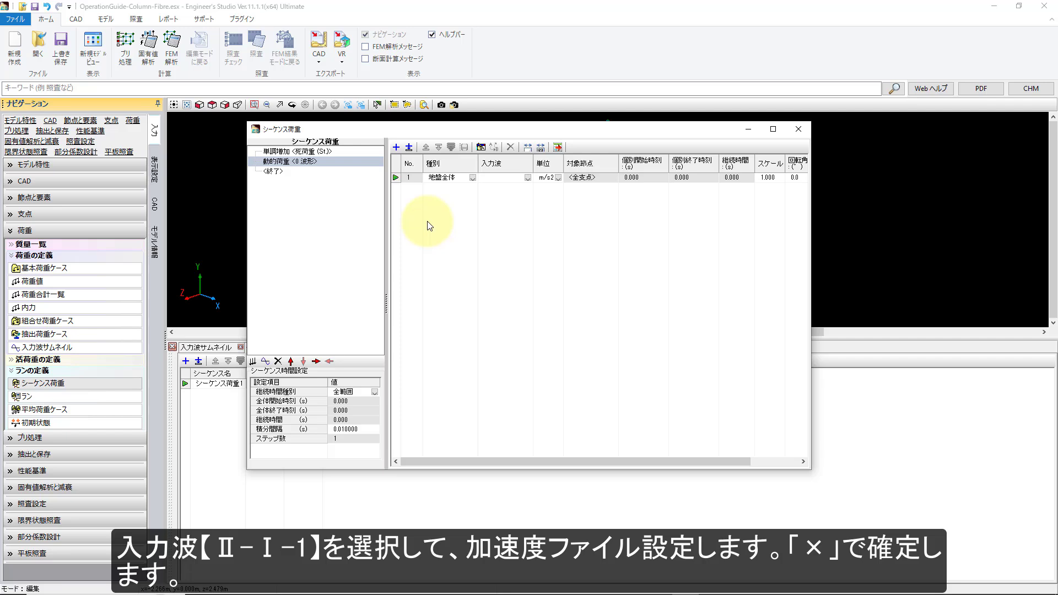
pyautogui.click(527, 178)
pyautogui.click(524, 190)
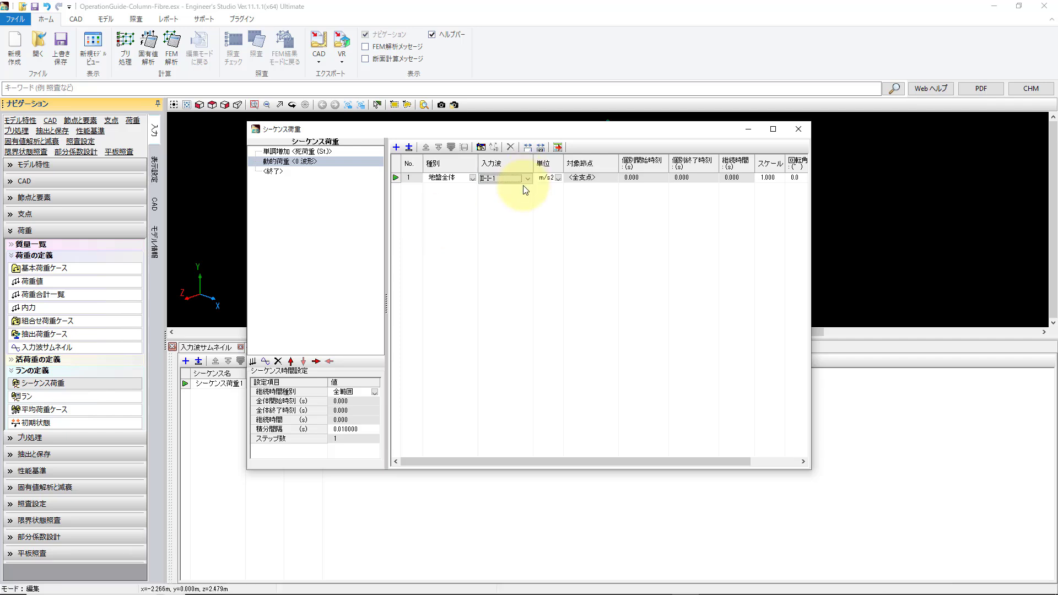
pyautogui.click(800, 130)
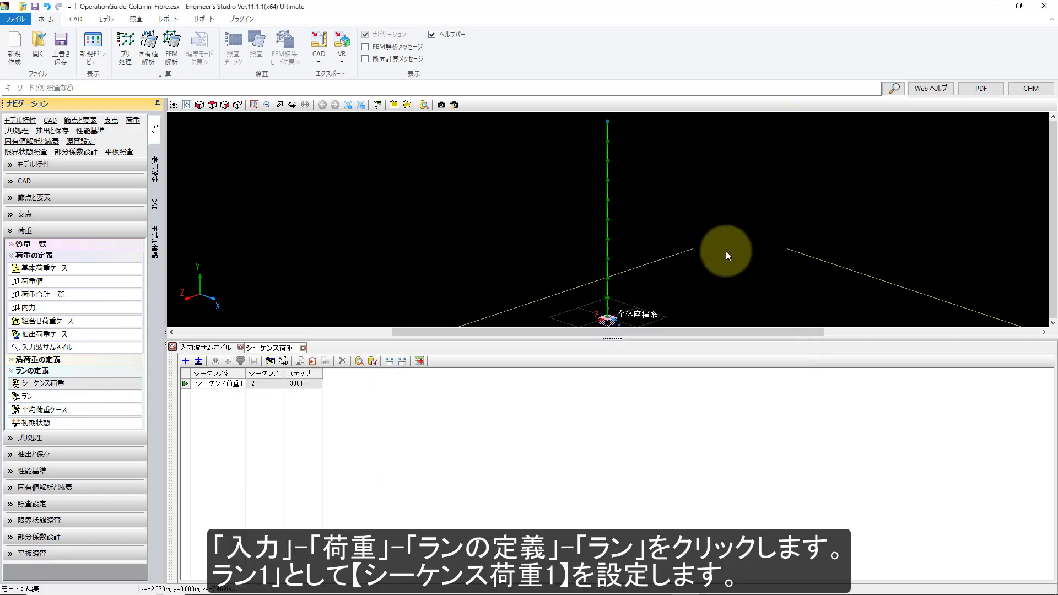
# Step: Set the sequence load of ラン1 to シーケンス荷重1 in the run definitions
pyautogui.click(94, 395)
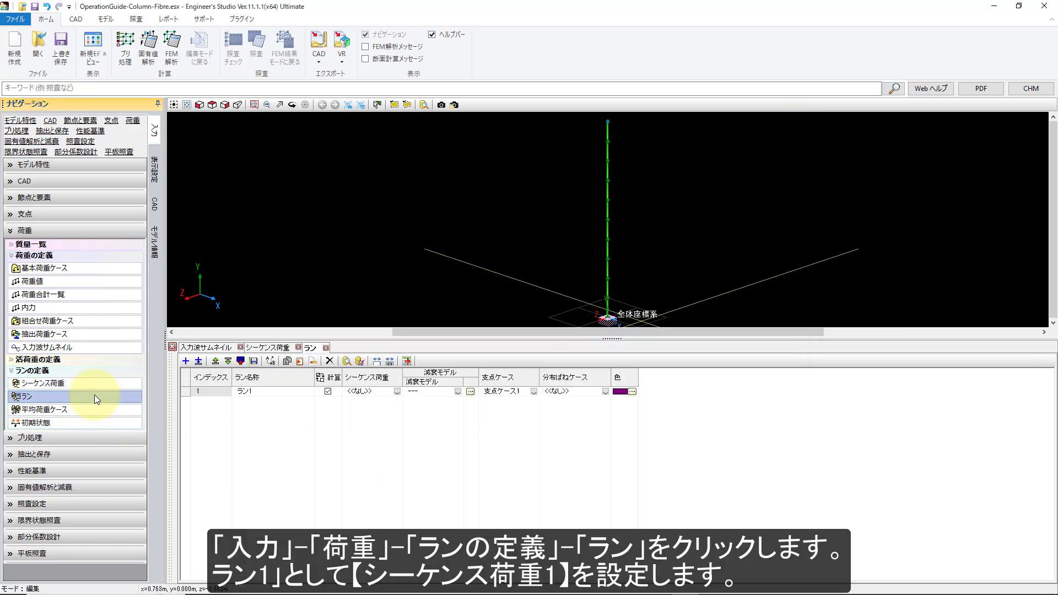
pyautogui.click(397, 391)
pyautogui.click(393, 400)
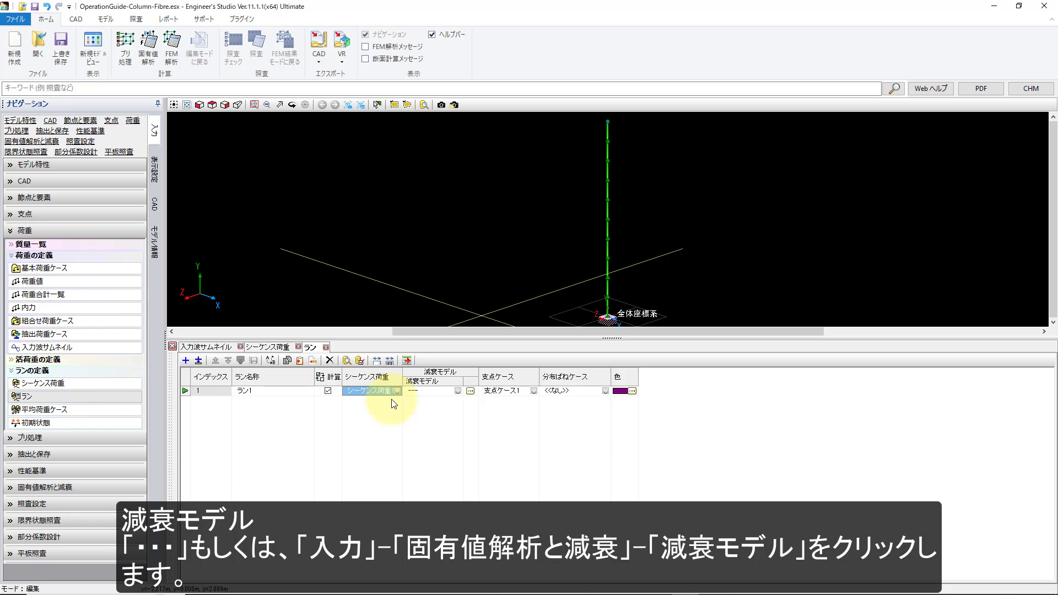
# Step: Add a damping model (減衰モデル) for the run and an eigenvalue model (固有値モデル) that uses 支点ケース1
pyautogui.click(470, 390)
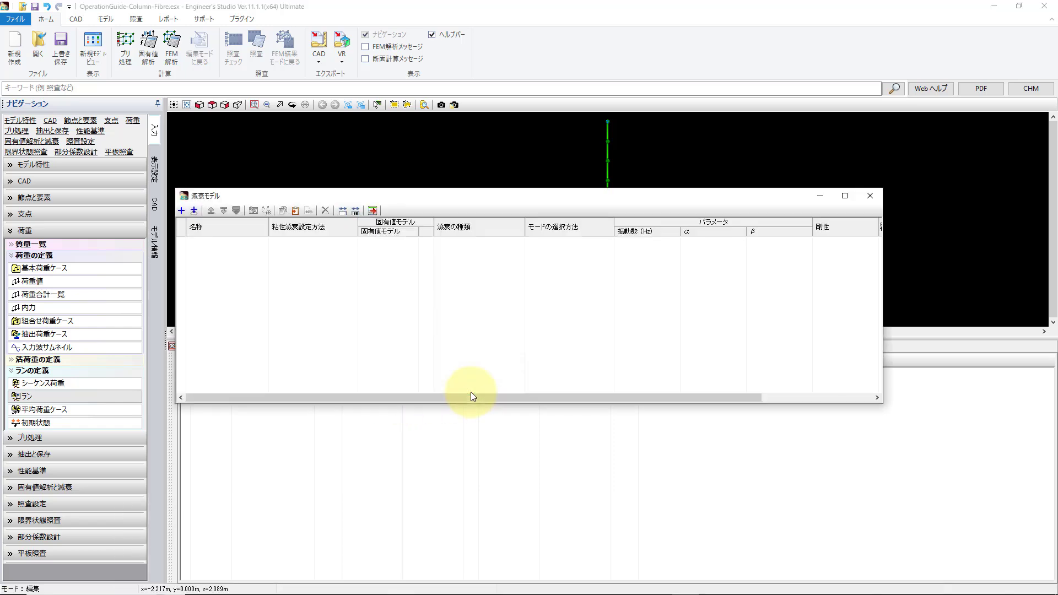
pyautogui.click(183, 213)
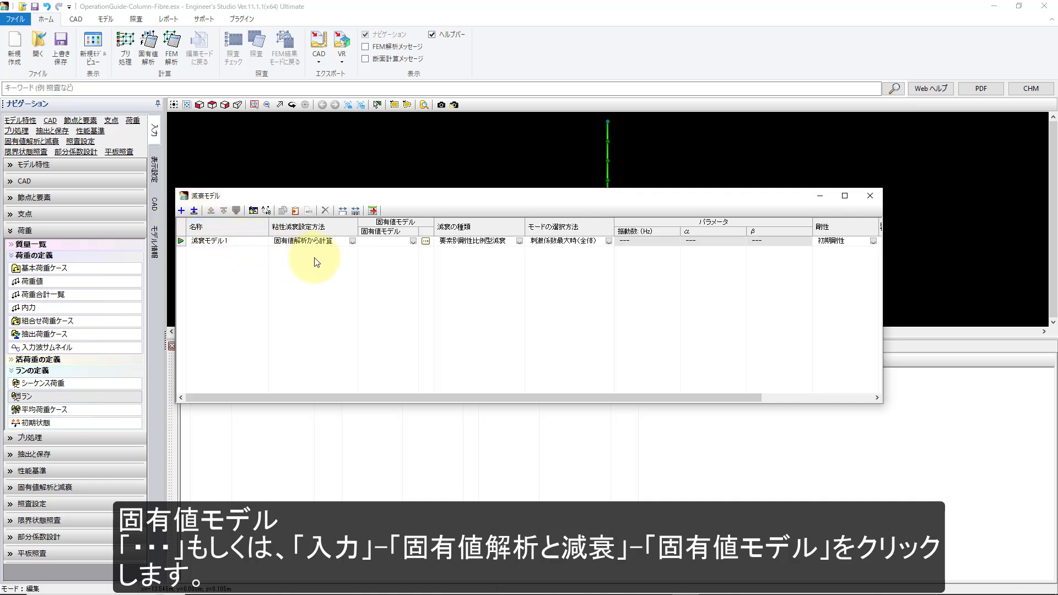
pyautogui.click(425, 242)
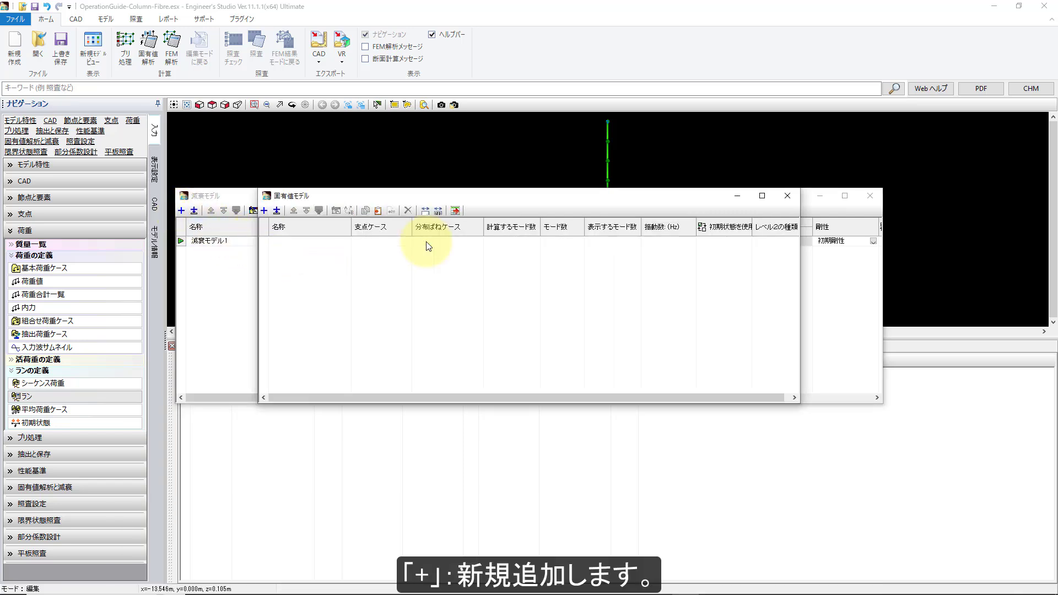
pyautogui.click(265, 211)
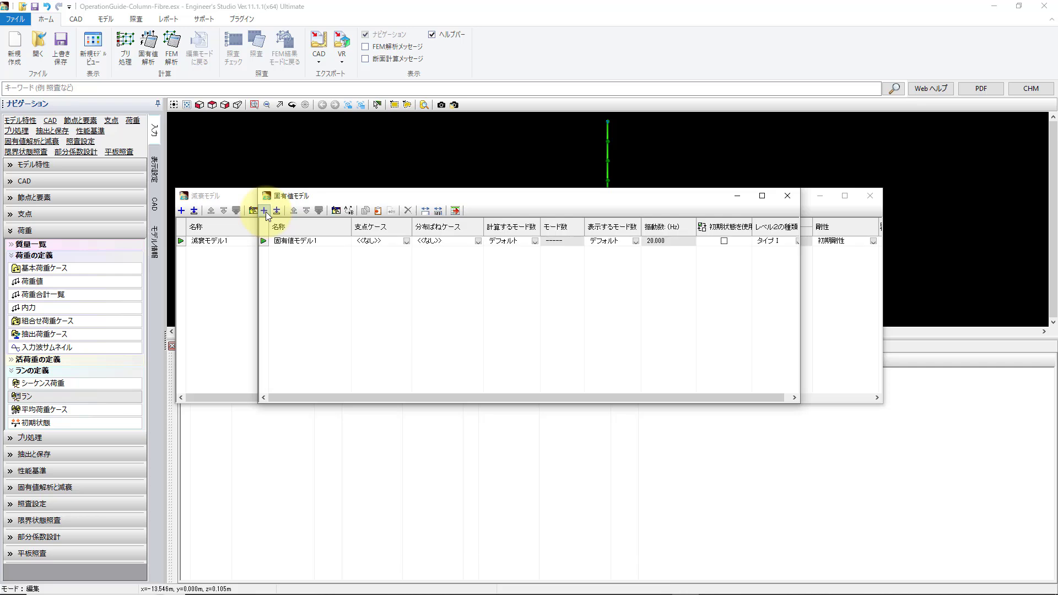
pyautogui.click(407, 241)
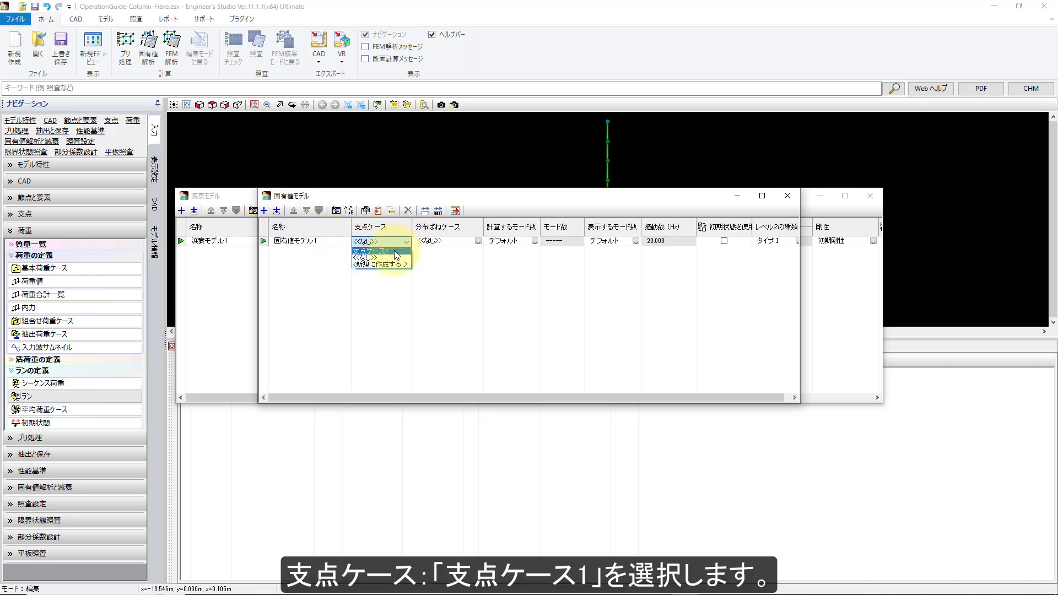
pyautogui.click(395, 255)
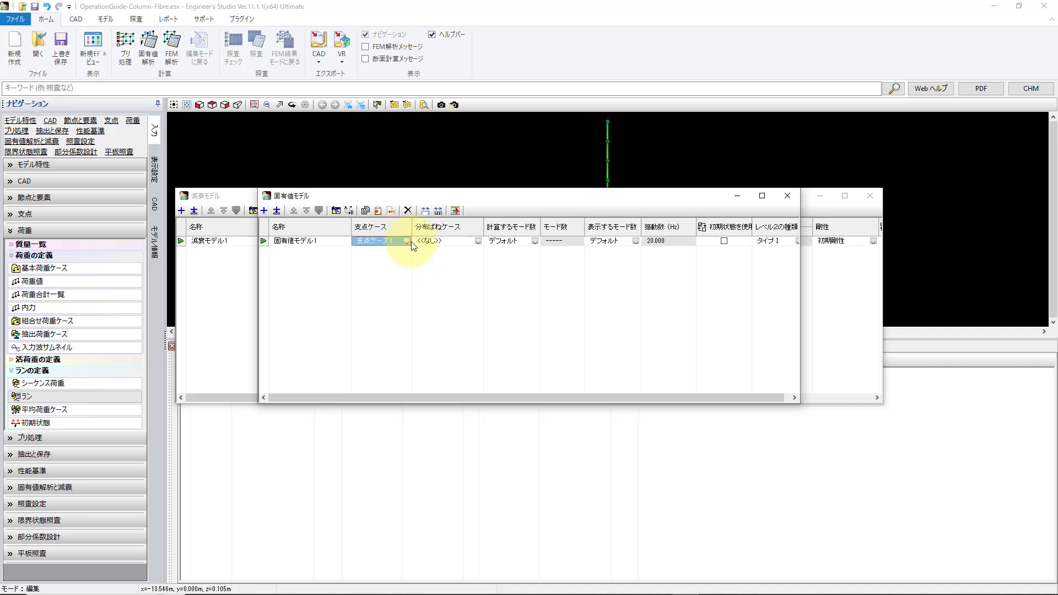
pyautogui.click(786, 197)
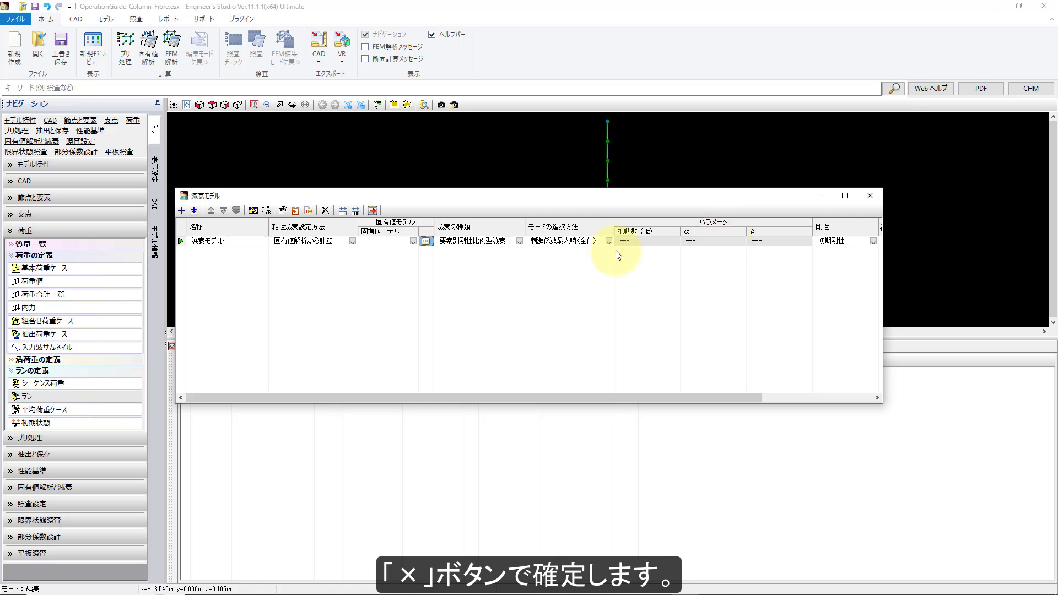
# Step: Assign 固有値モデル1 to 減衰モデル1 and set 減衰モデル1 as the damping model of ラン1
pyautogui.click(411, 244)
pyautogui.click(408, 254)
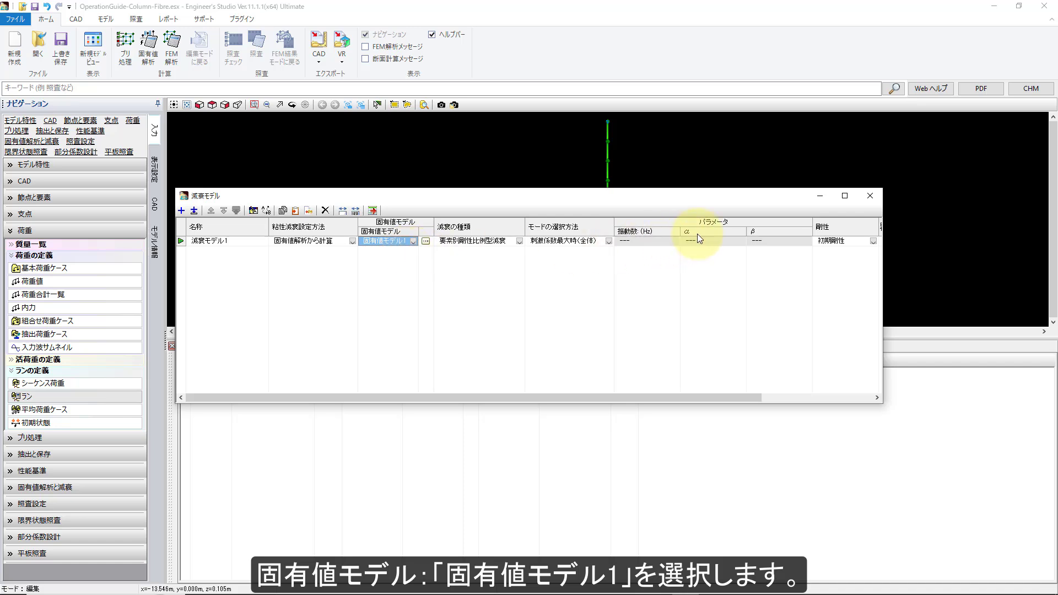
pyautogui.click(867, 195)
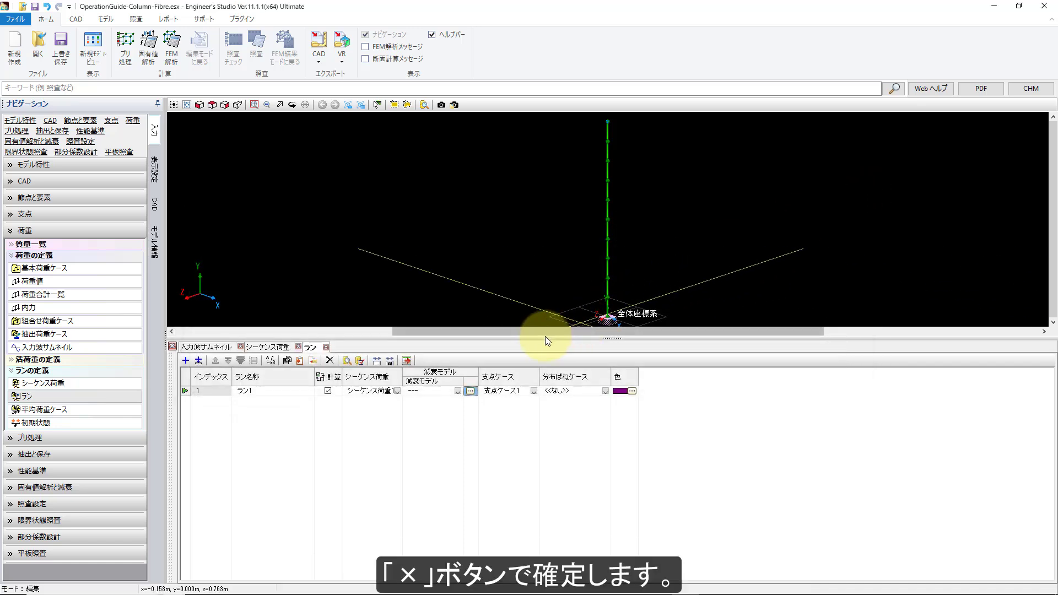
pyautogui.click(457, 392)
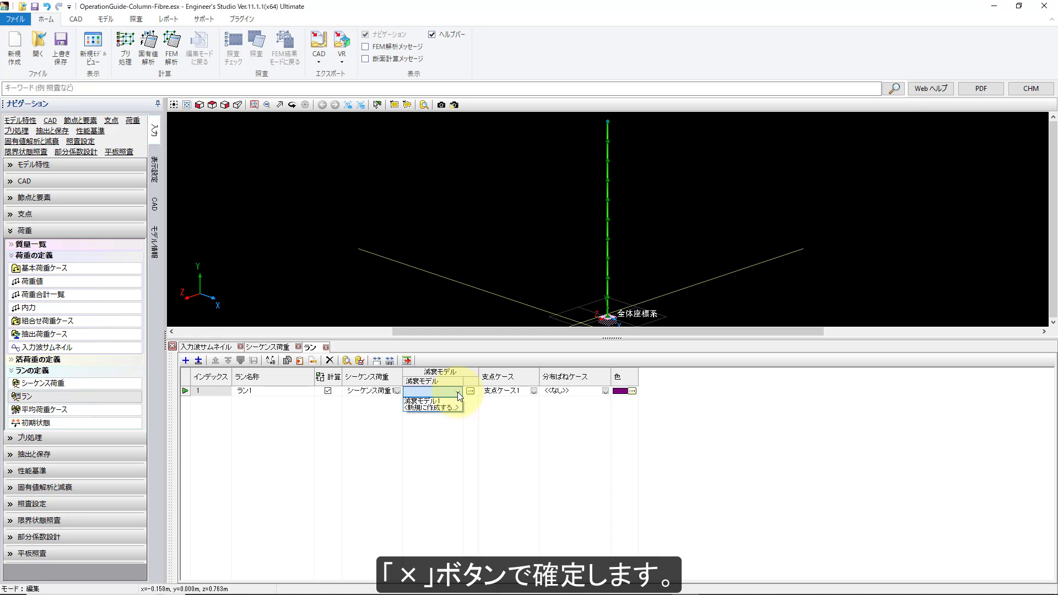
pyautogui.click(447, 407)
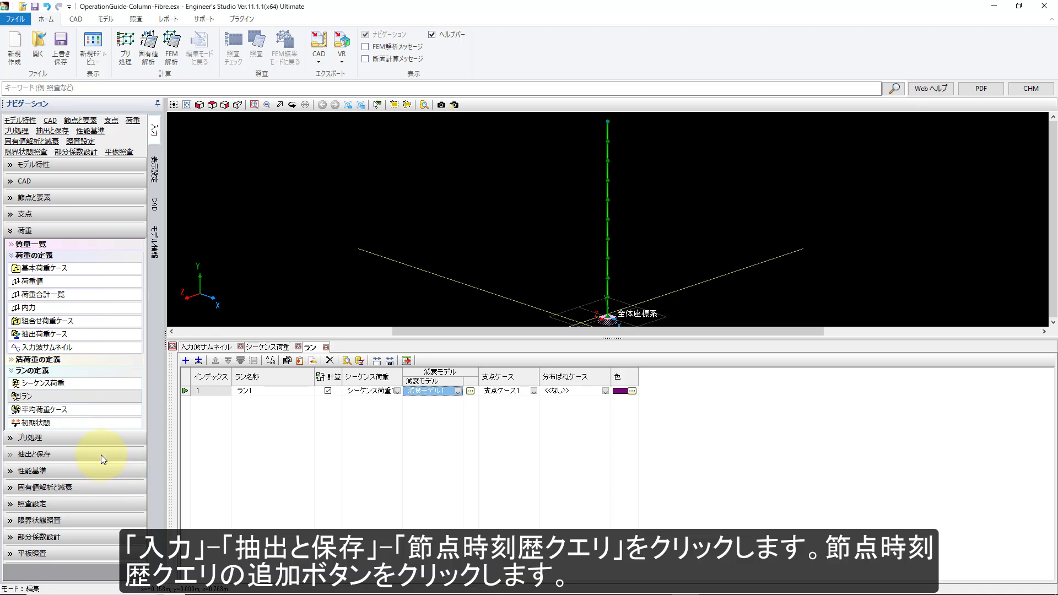
# Step: Limit the node time-history query's saved components to X, Y and θZ/MZ components, leaving relative acceleration RAY off
pyautogui.click(100, 454)
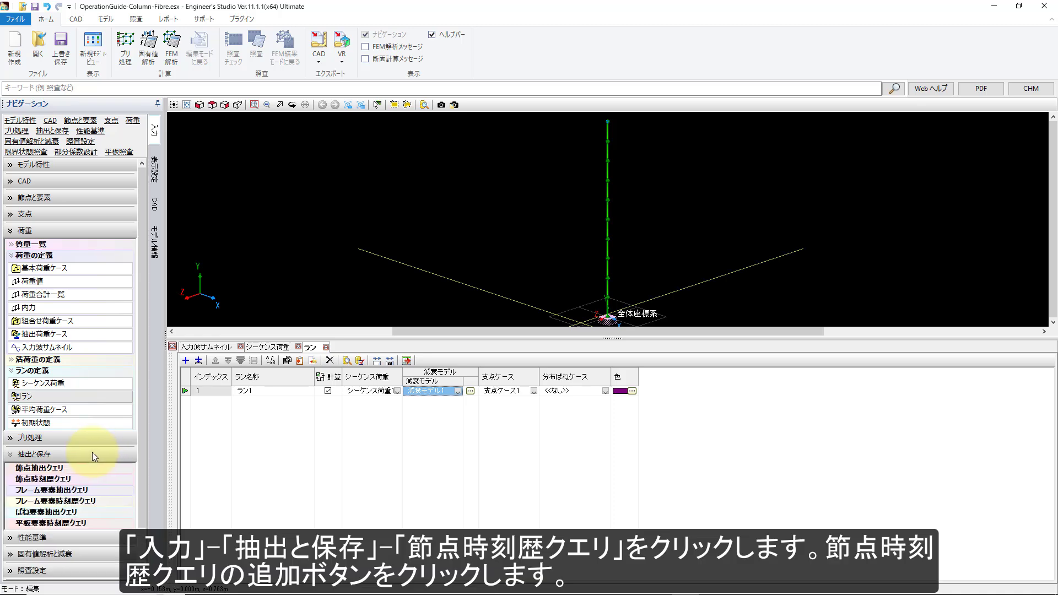
pyautogui.click(67, 479)
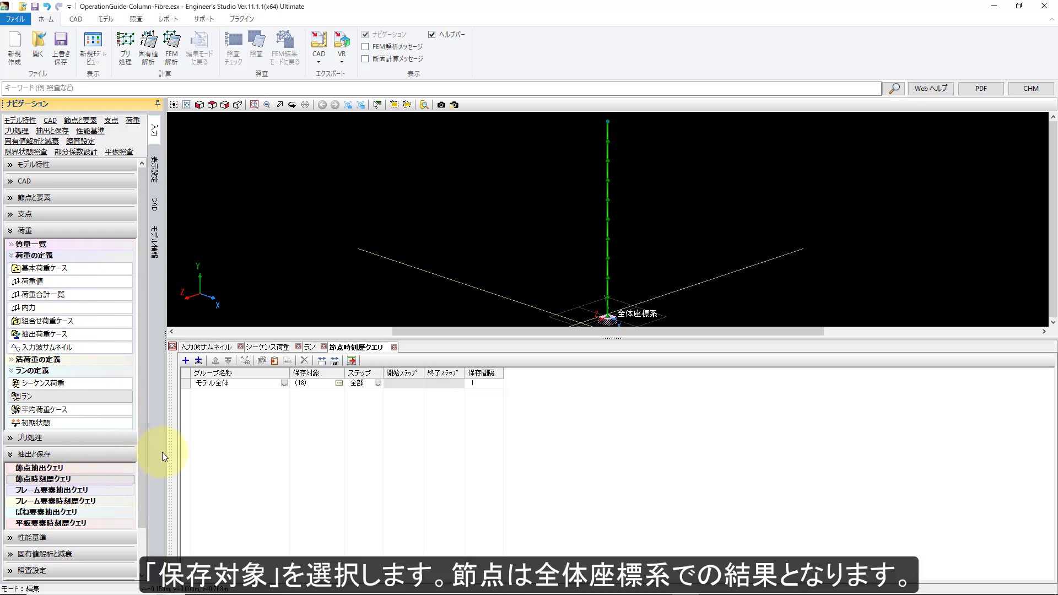
pyautogui.click(339, 383)
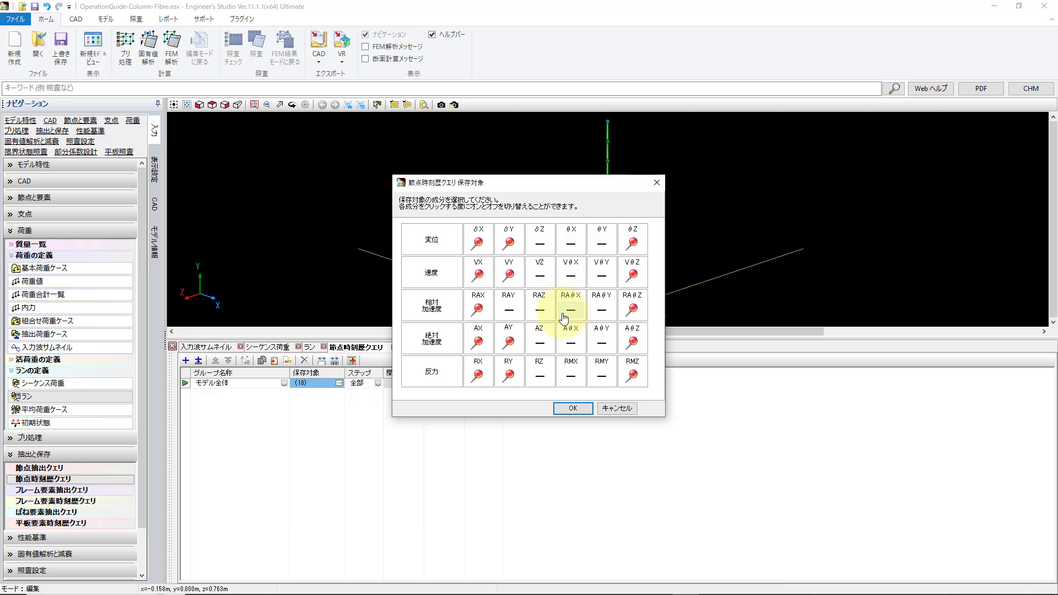
pyautogui.click(572, 409)
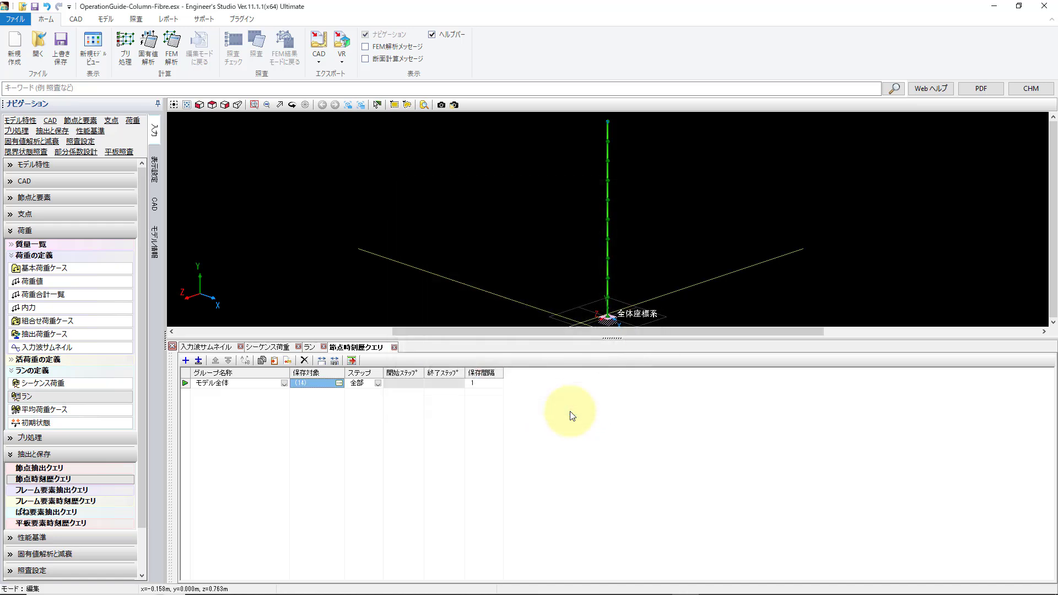
# Step: Switch off the section forces Szp, T and Myp in the saved components of the frame-element time-history query
pyautogui.click(77, 502)
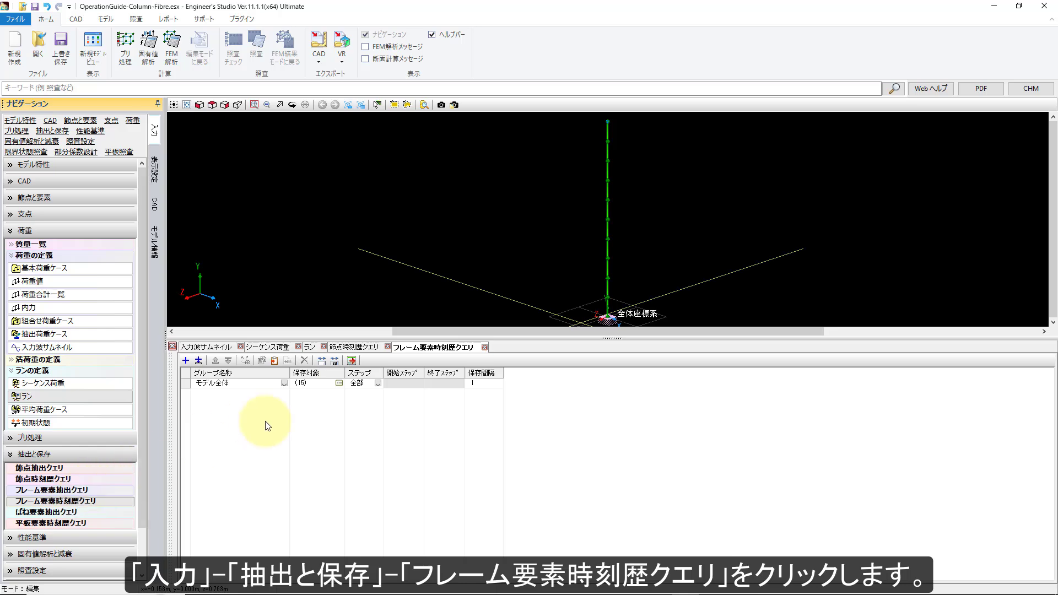
pyautogui.click(339, 383)
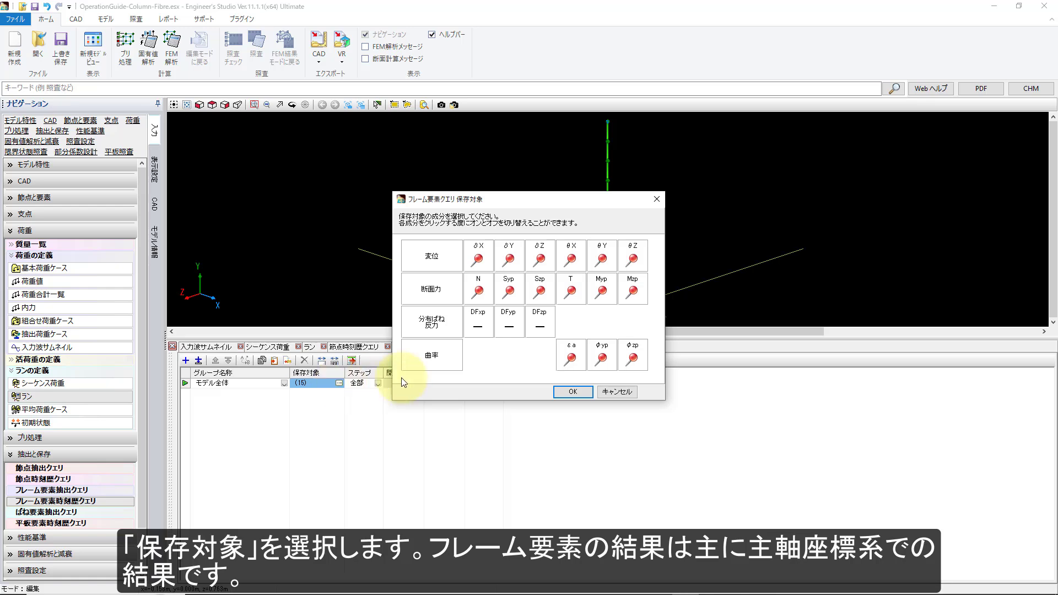
pyautogui.click(538, 294)
pyautogui.click(572, 292)
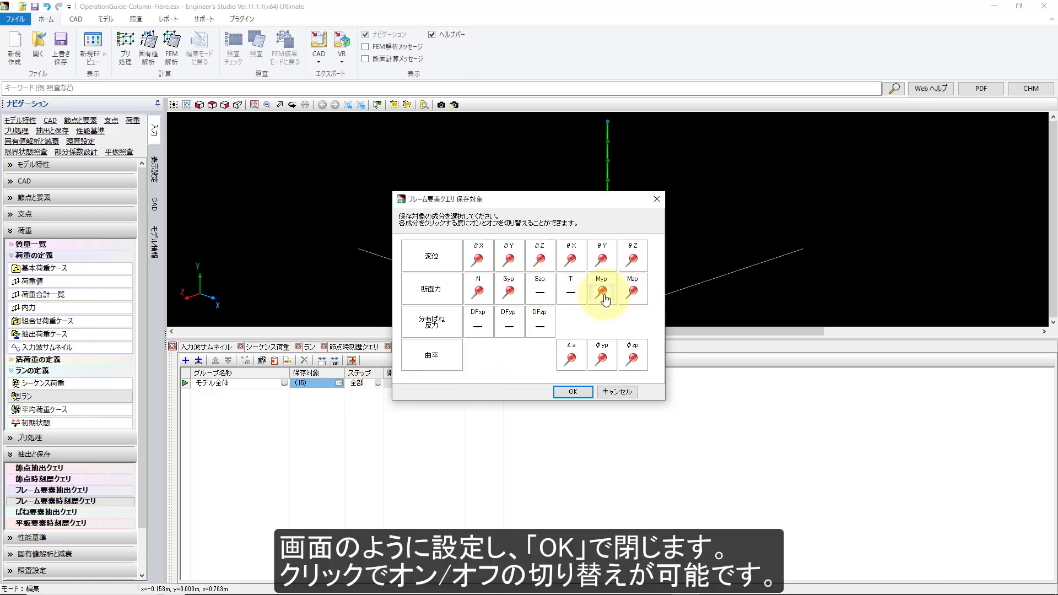
pyautogui.click(603, 297)
pyautogui.click(566, 391)
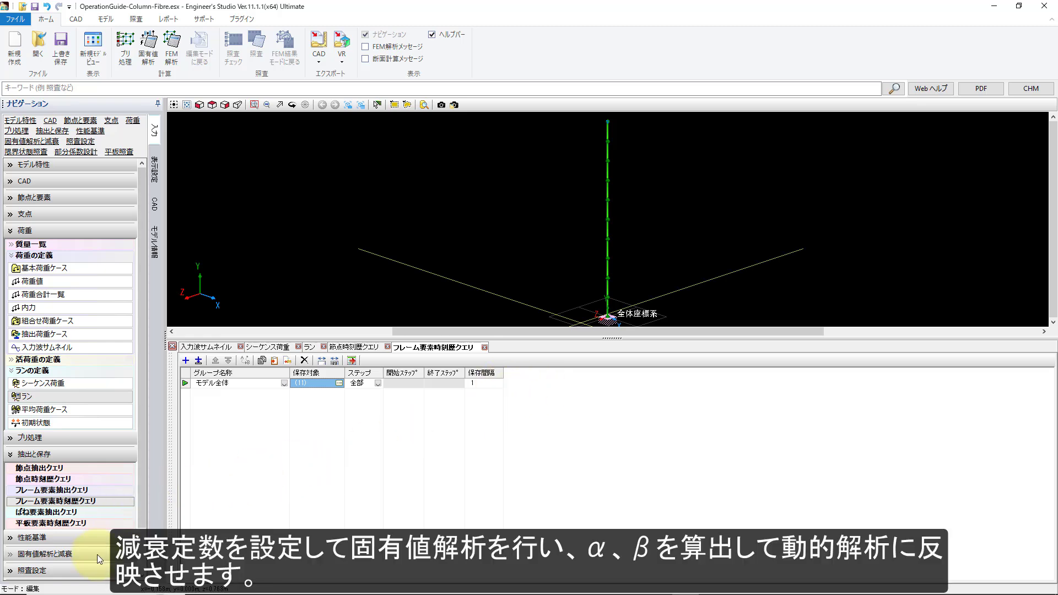
# Step: Set the damping constant h to 0.02 for frame elements 2 through 11 of 減衰モデル1
pyautogui.scroll(-1, 97, 555)
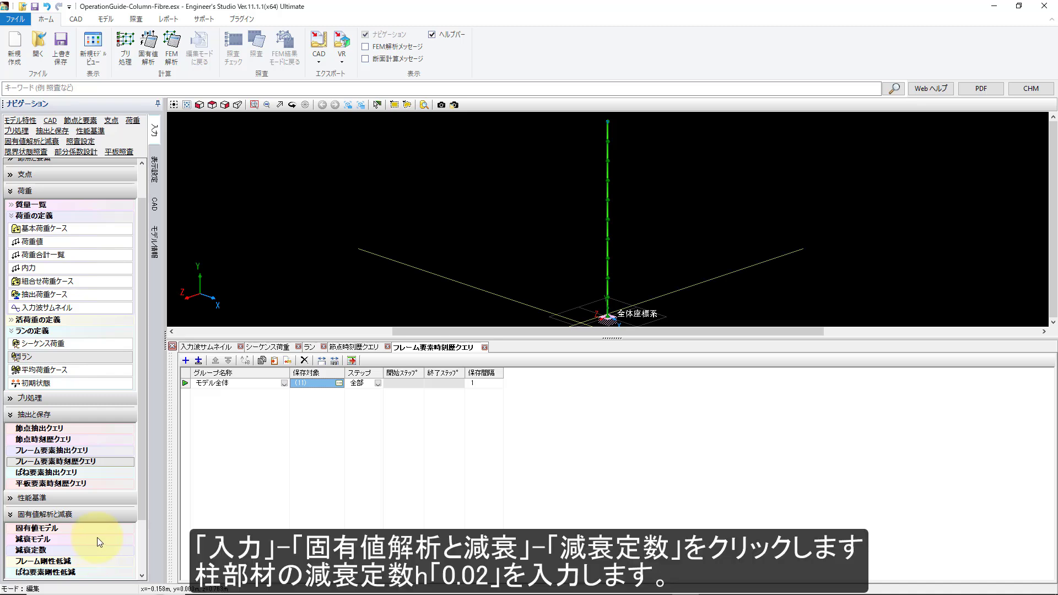
pyautogui.click(85, 550)
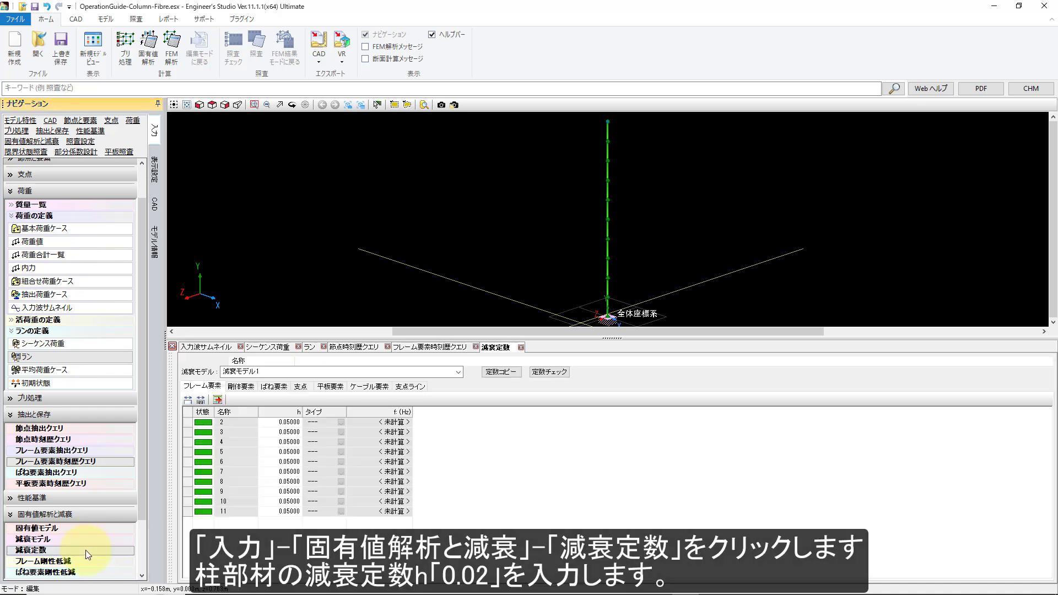
pyautogui.click(280, 423)
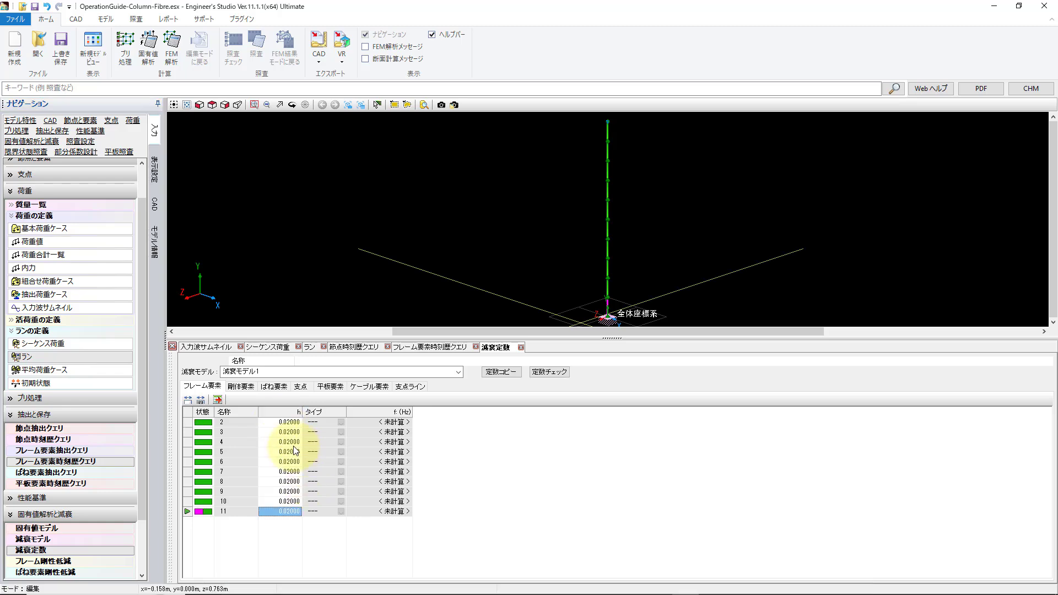
# Step: Run the eigenvalue analysis (固有値解析) using the current work folder and go to its results
pyautogui.click(148, 46)
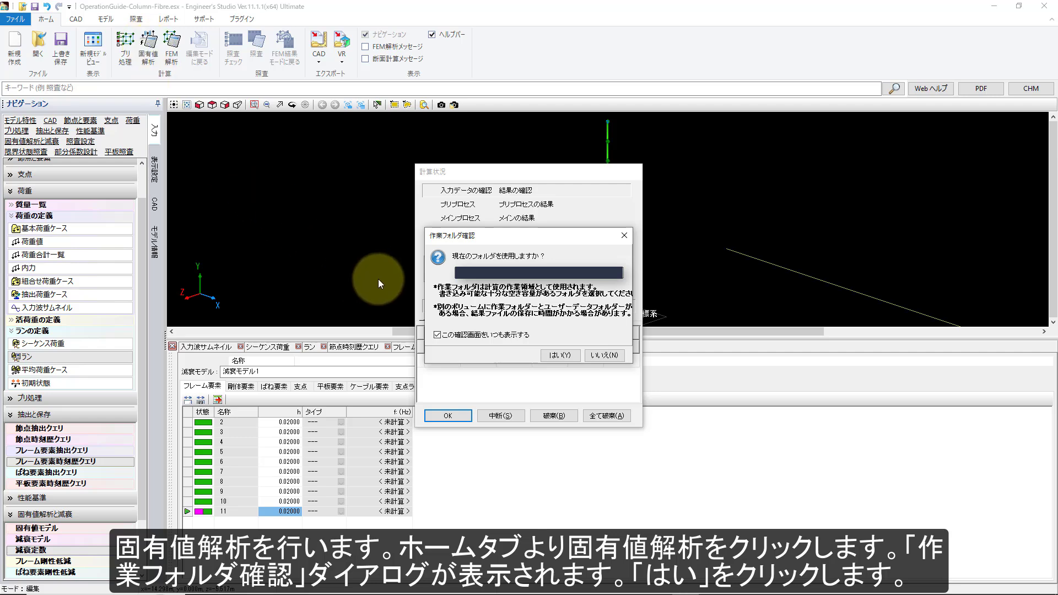
pyautogui.click(560, 356)
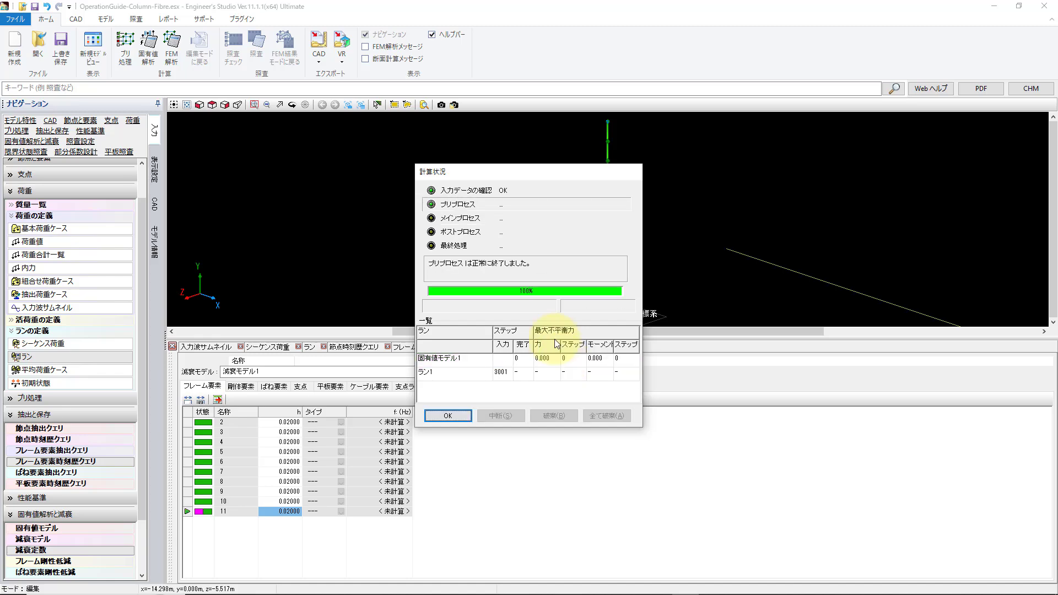
pyautogui.click(452, 415)
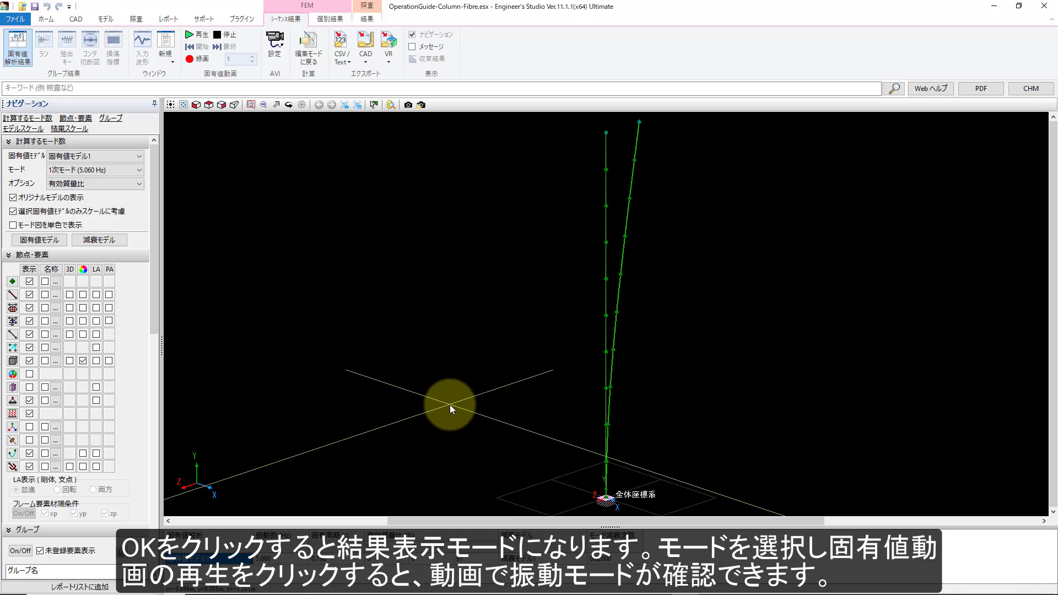
# Step: Play the vibration animation of the first mode and turn on 3D display for the column elements
pyautogui.click(191, 36)
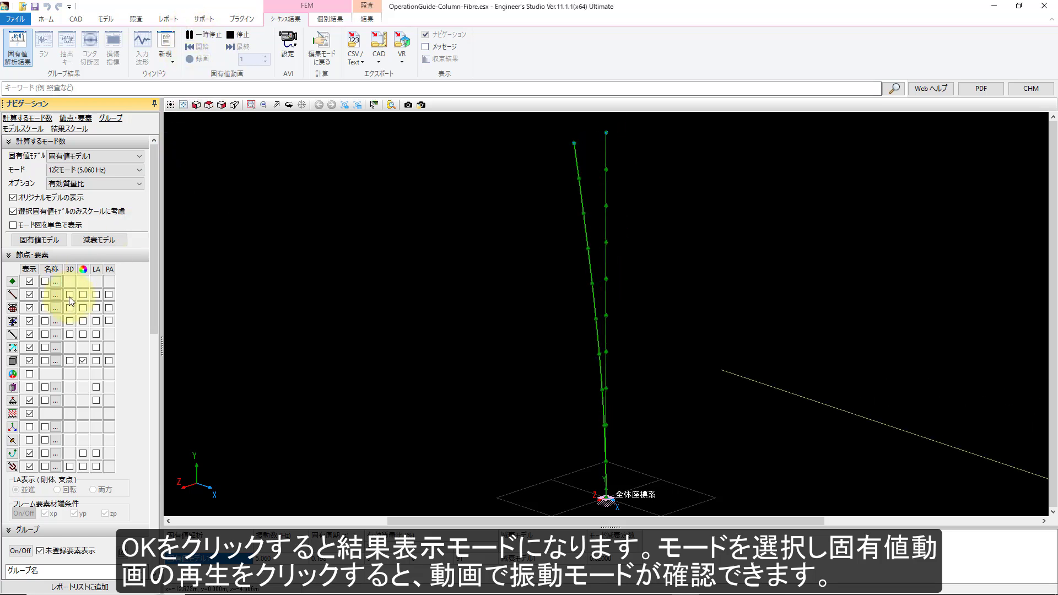
pyautogui.click(70, 294)
pyautogui.click(69, 308)
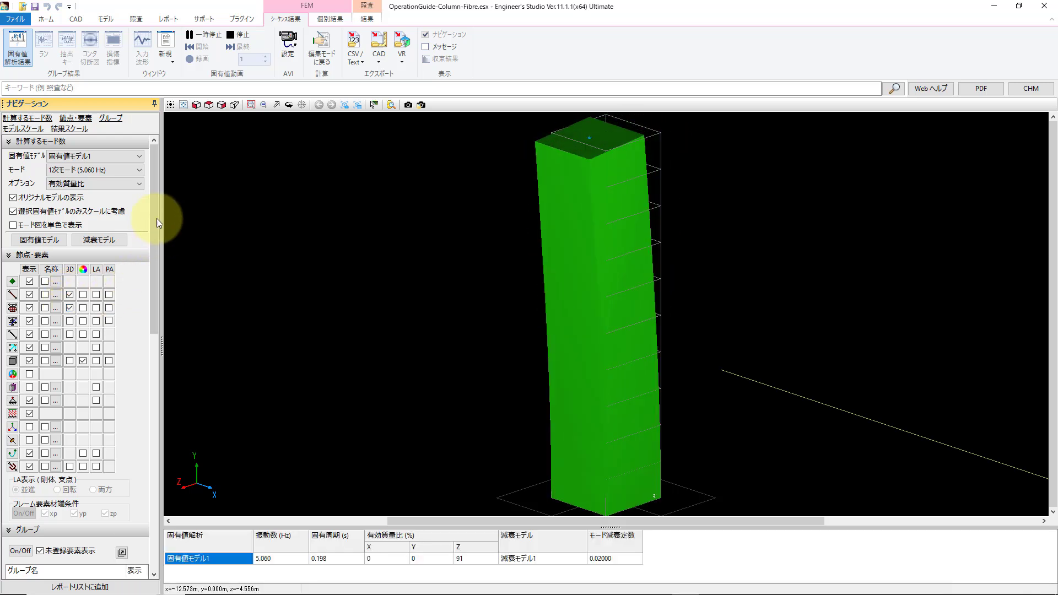
# Step: Switch the animation to 2次モード, compare it with the 3D element display off and on, and stop playback
pyautogui.click(114, 169)
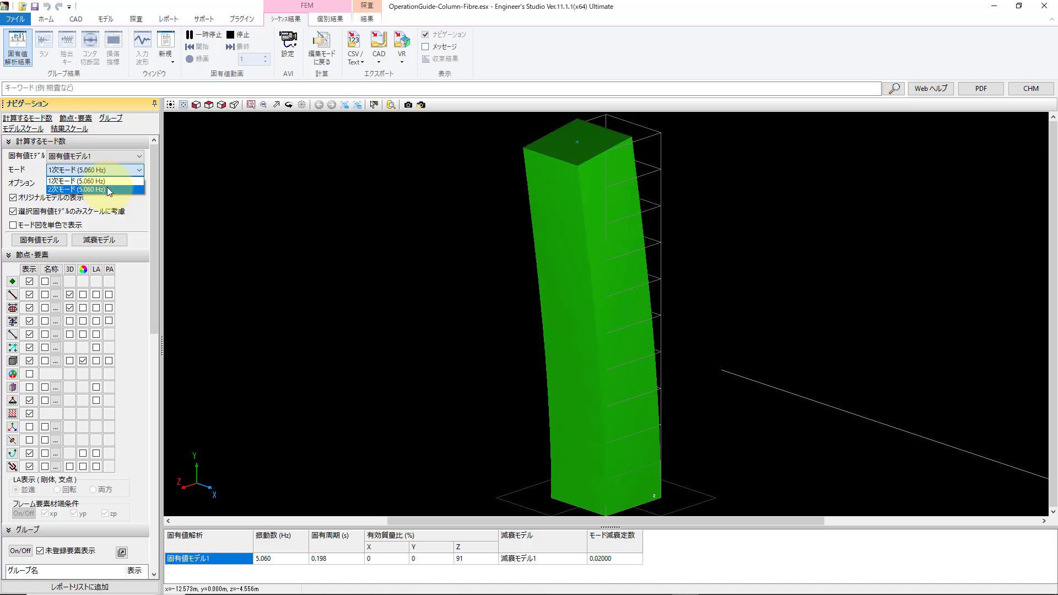
pyautogui.click(108, 190)
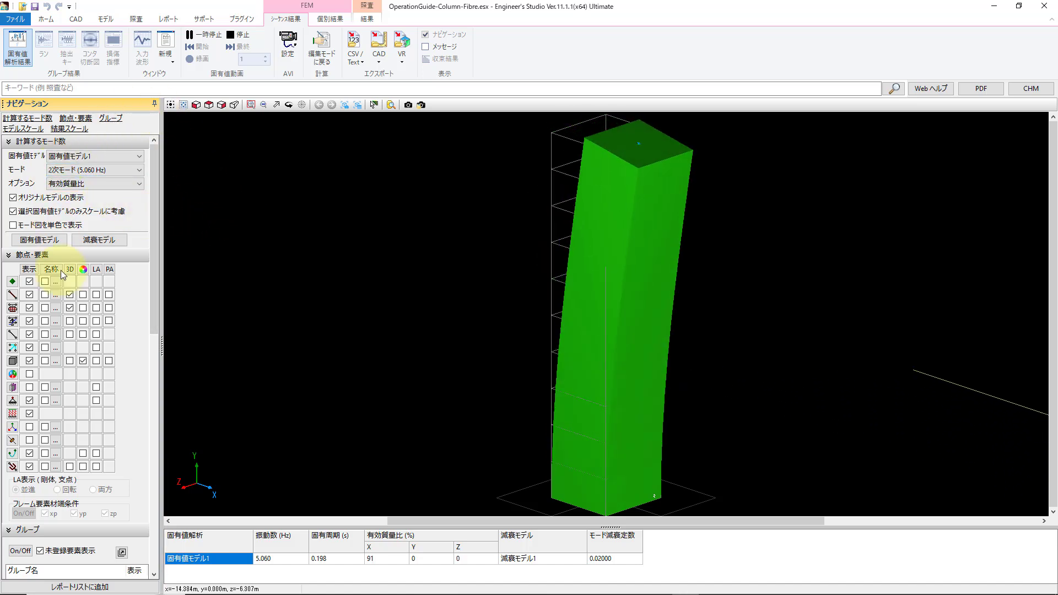
pyautogui.click(70, 308)
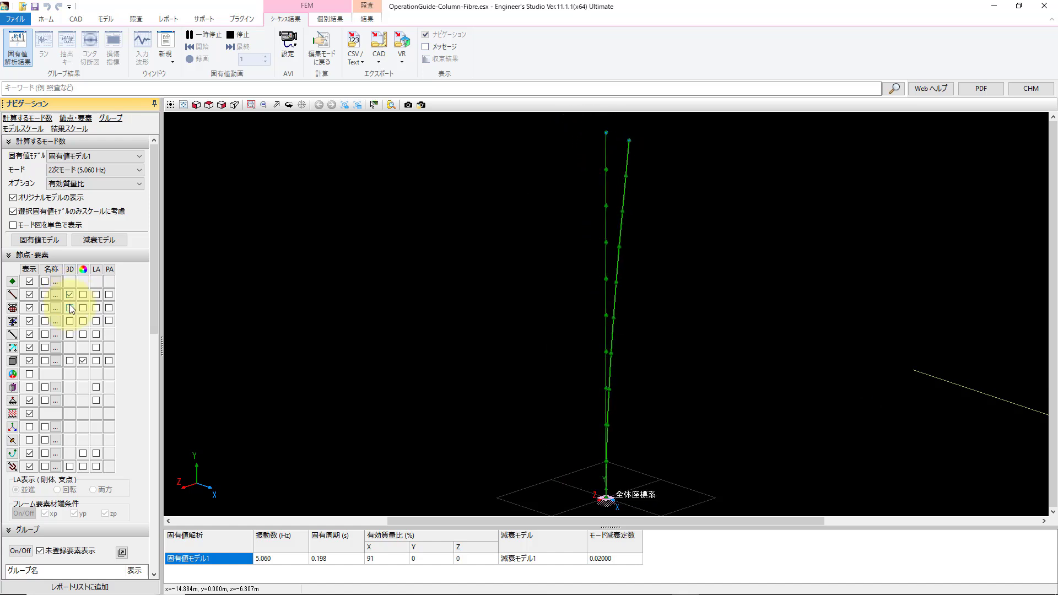
pyautogui.click(70, 308)
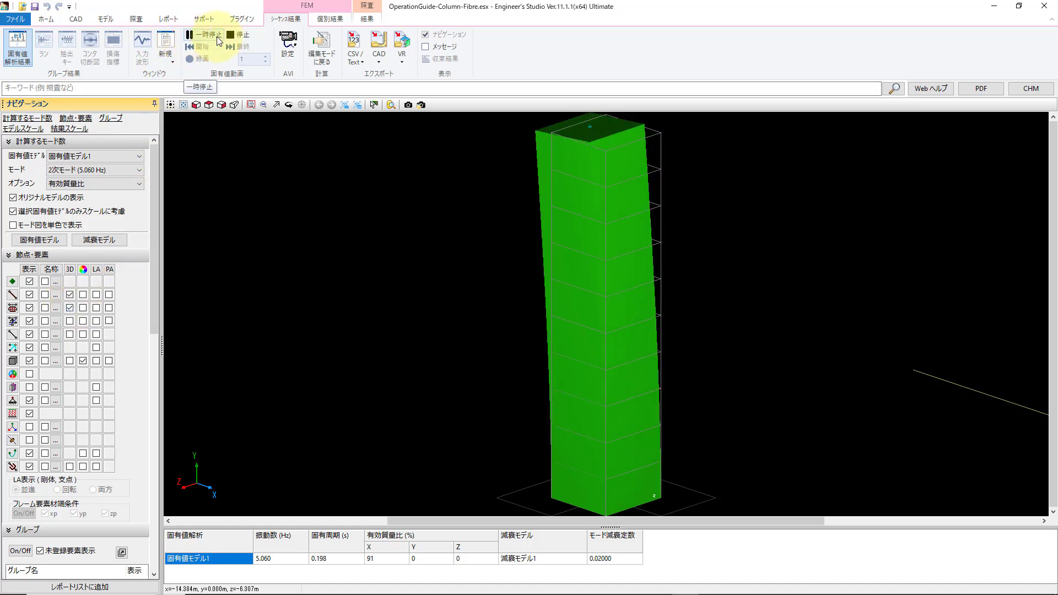
pyautogui.click(246, 38)
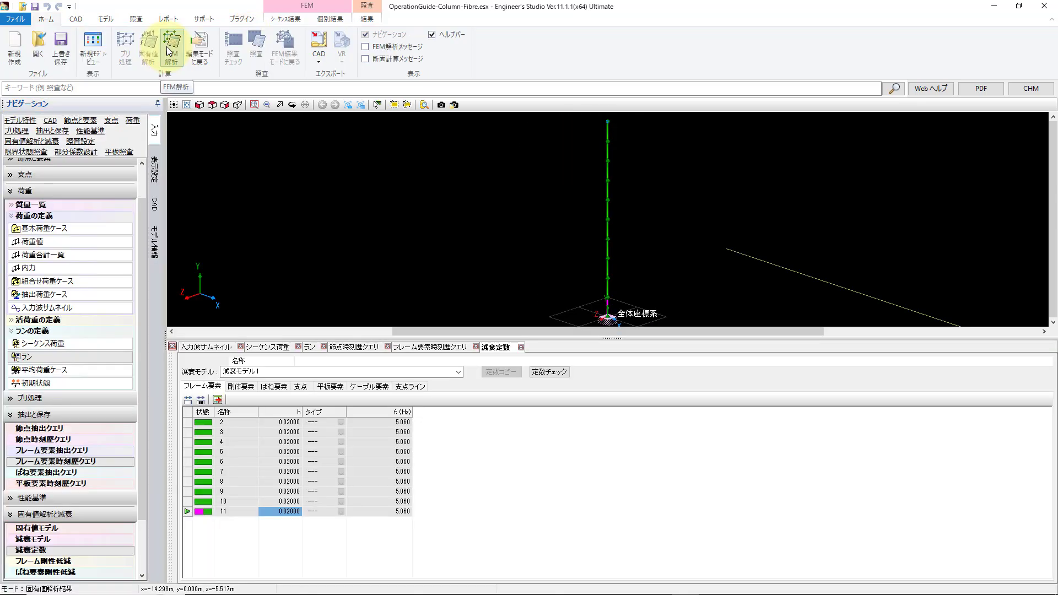
# Step: Run the FEM analysis (FEM解析) using the current work folder and go to the run results
pyautogui.click(167, 47)
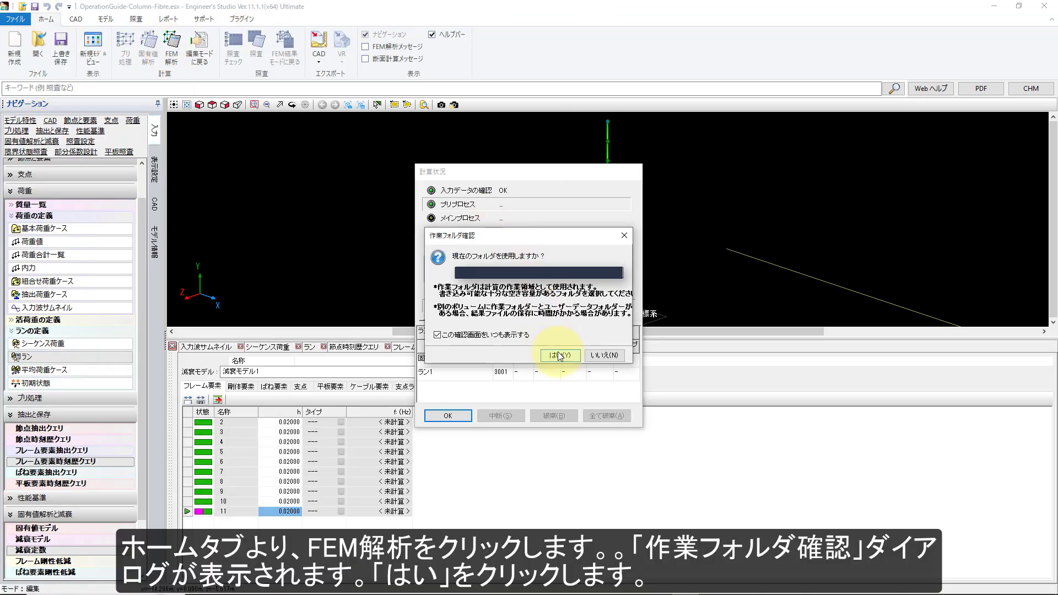
pyautogui.click(559, 356)
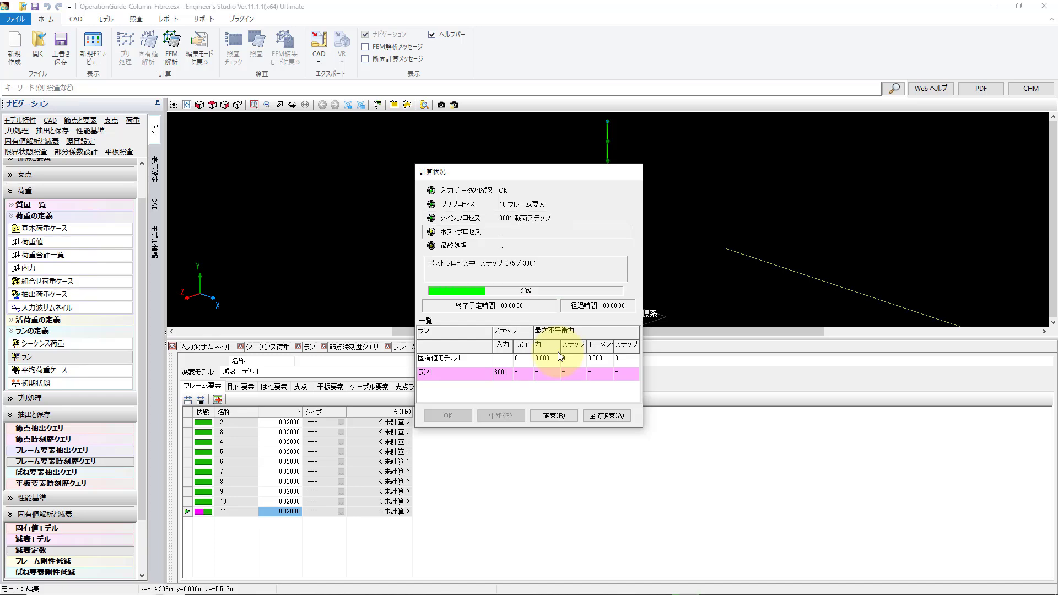
pyautogui.click(448, 417)
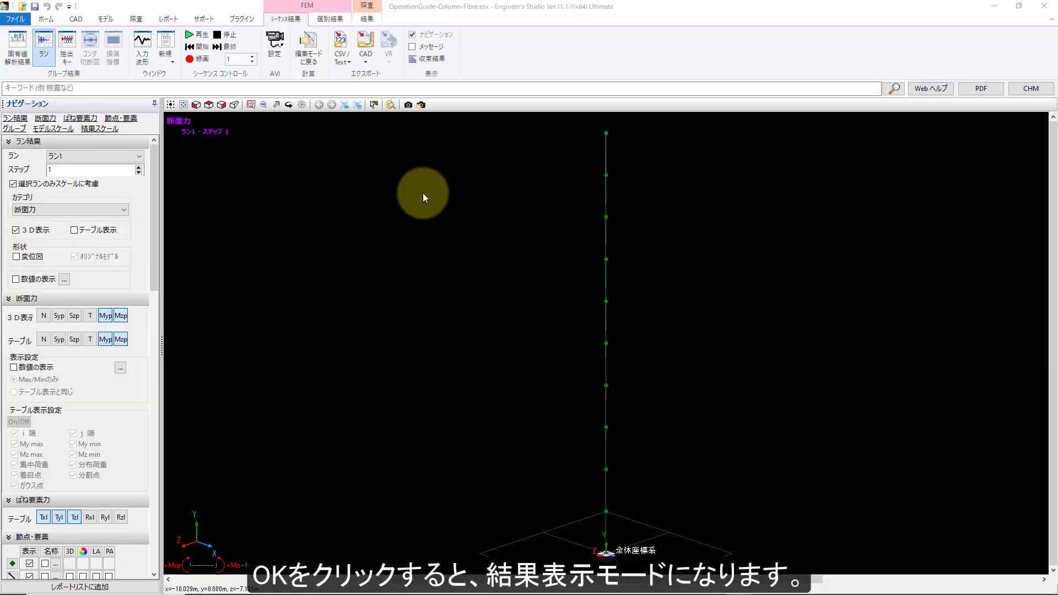
# Step: Set the run result category to 変位, play the displacement sequence of ラン1 and stop it
pyautogui.click(124, 209)
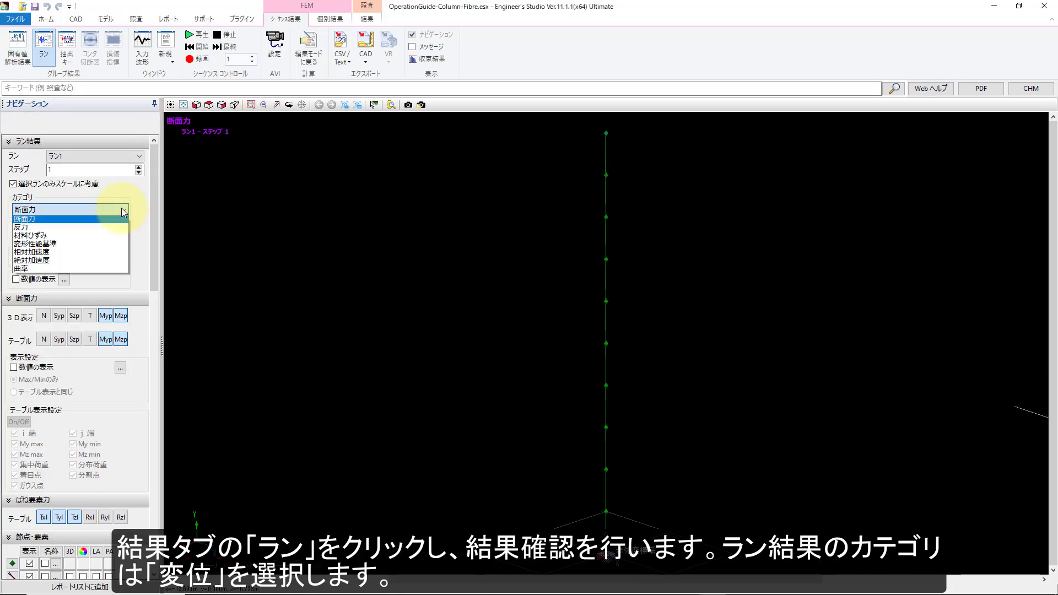
pyautogui.click(117, 226)
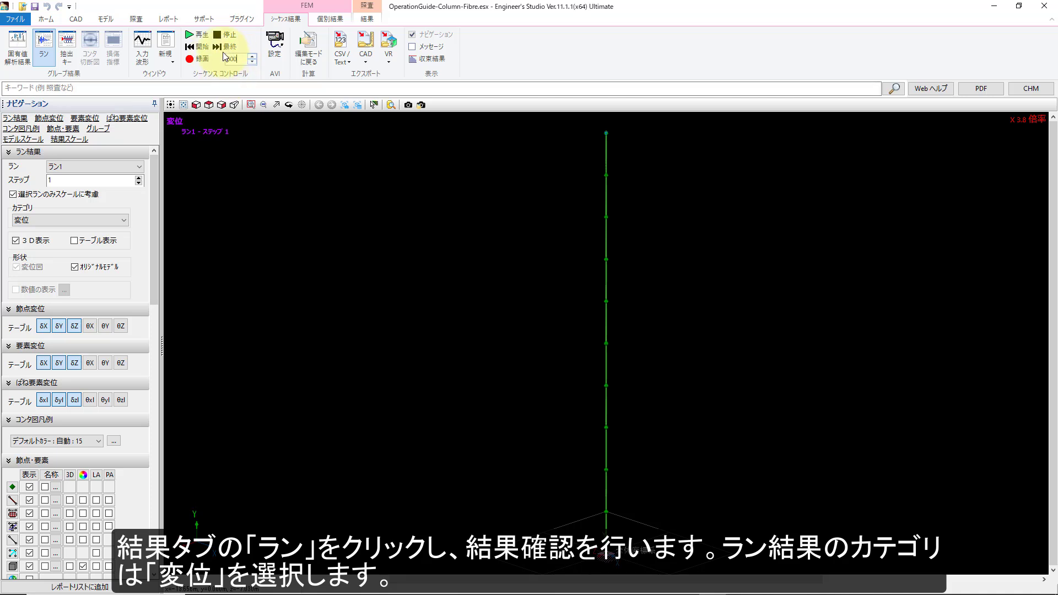
pyautogui.click(191, 34)
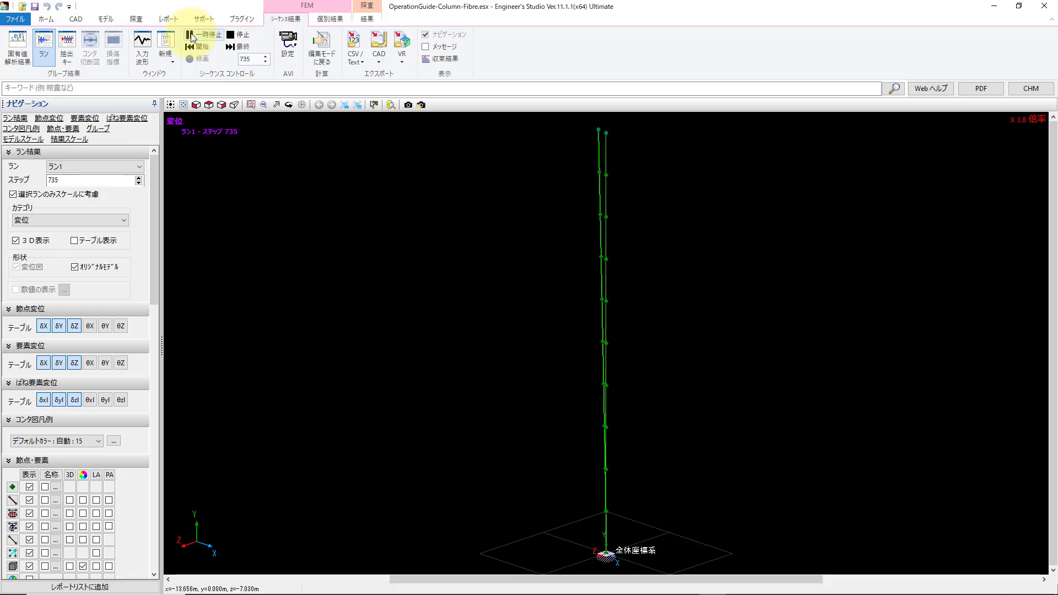
pyautogui.click(233, 35)
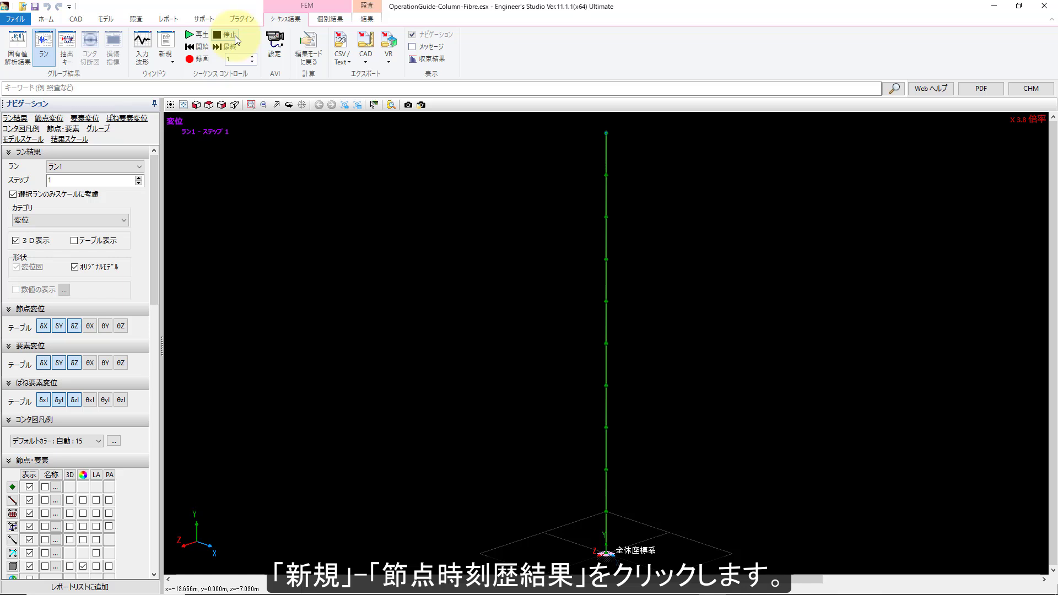
# Step: Open the node time-history results (節点時刻歴結果) and turn on their graph display
pyautogui.click(174, 64)
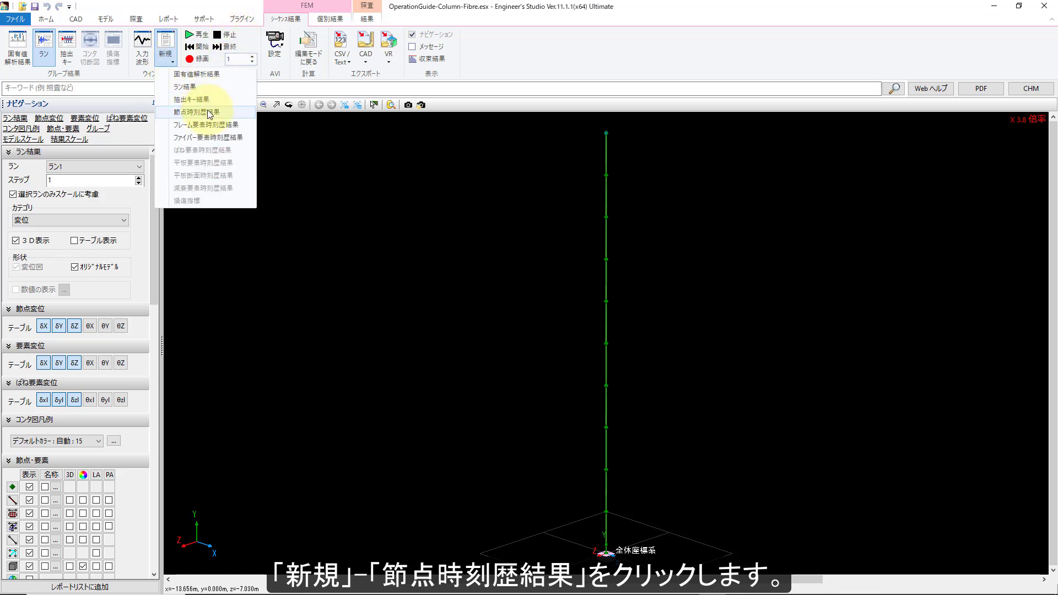
pyautogui.click(191, 112)
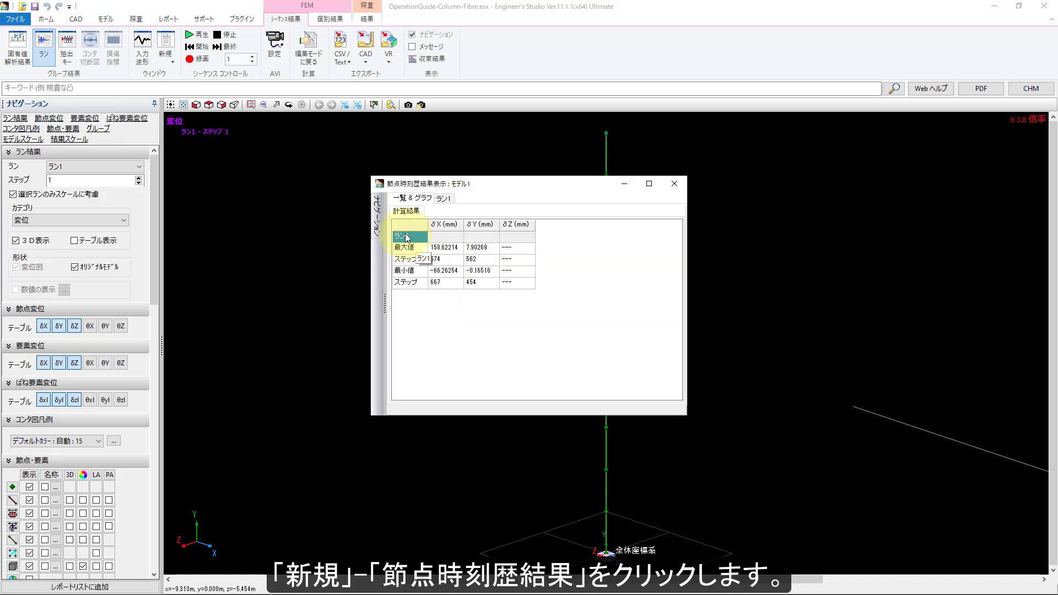
pyautogui.click(376, 223)
pyautogui.click(388, 336)
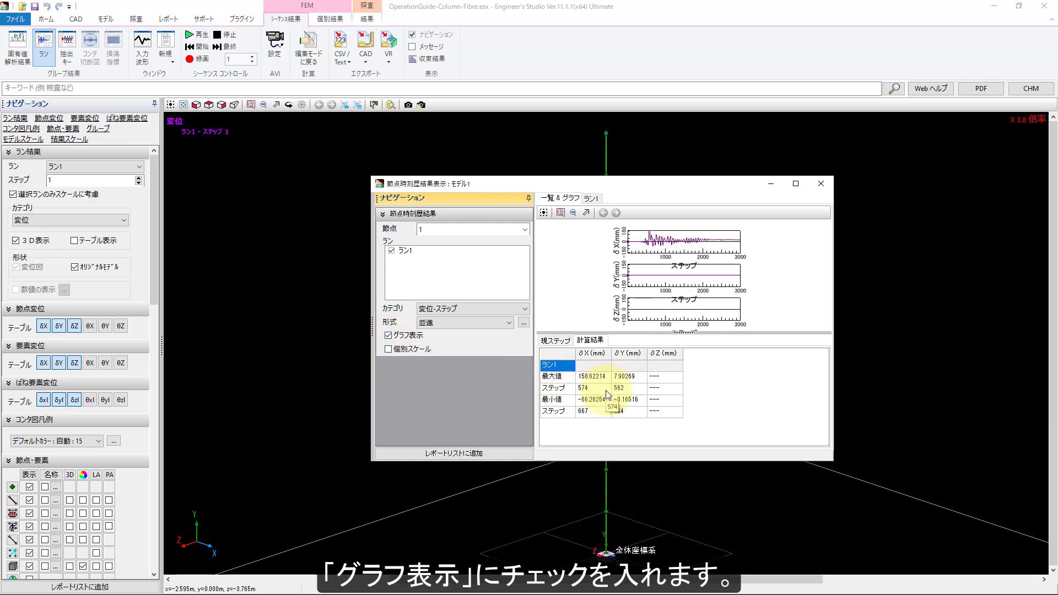
# Step: Examine node 1's maximum and minimum displacements, current-step values and ラン1 step table, and close the results window
pyautogui.click(628, 388)
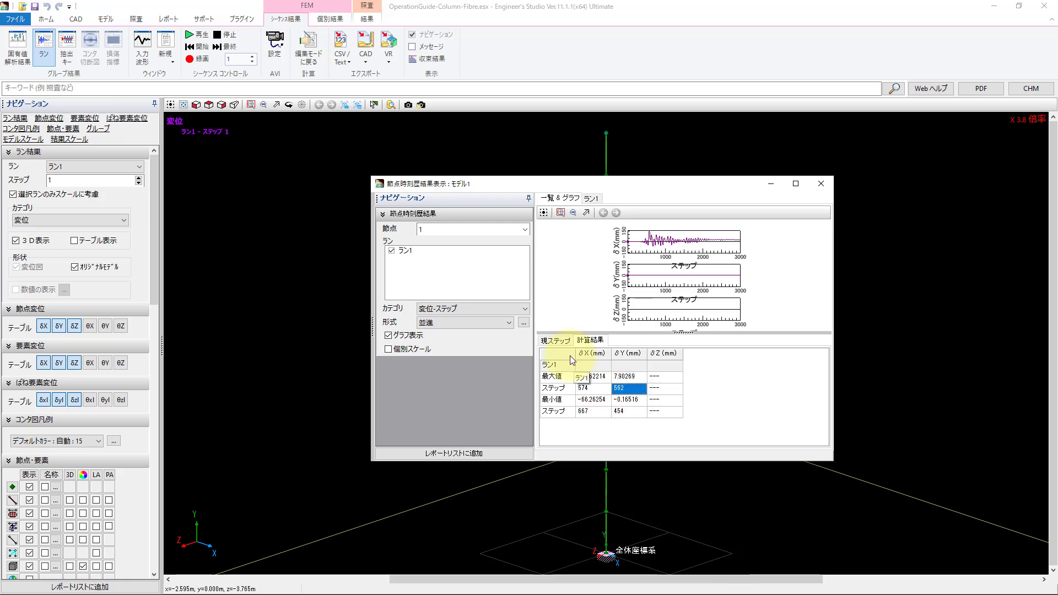
pyautogui.click(567, 341)
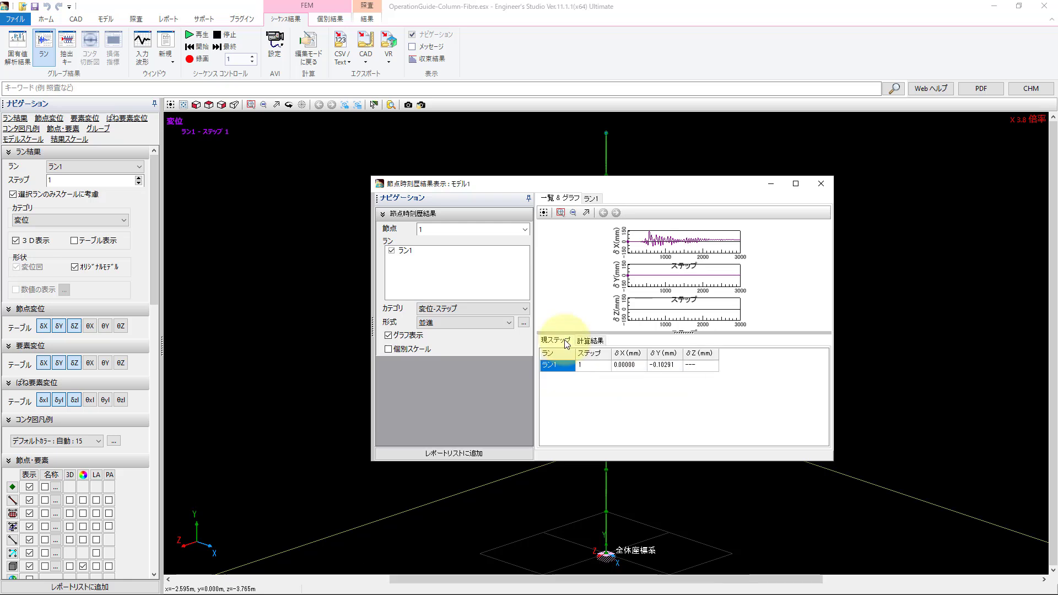
pyautogui.click(590, 341)
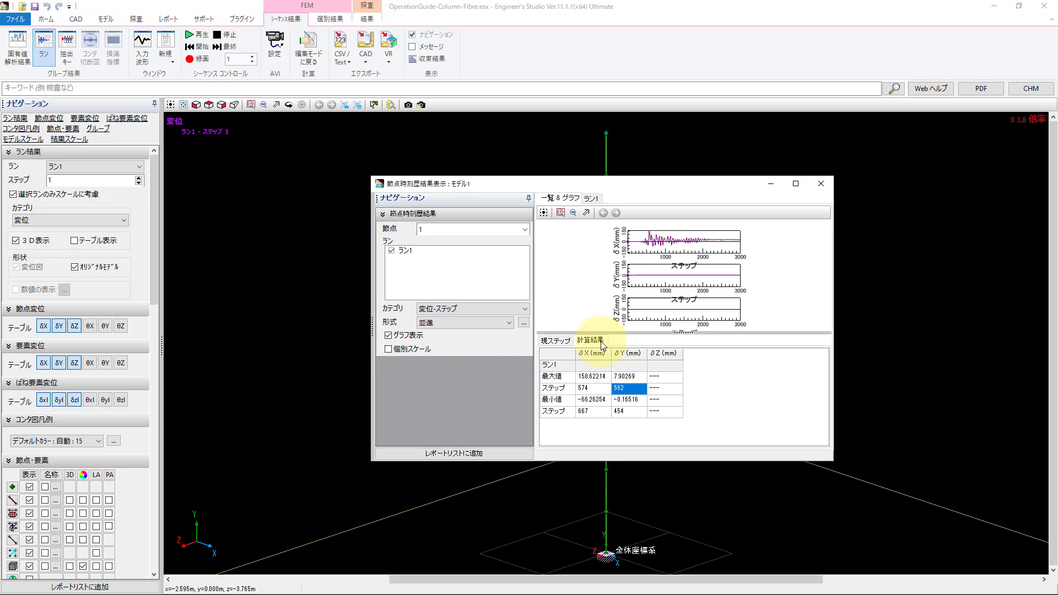
pyautogui.click(591, 199)
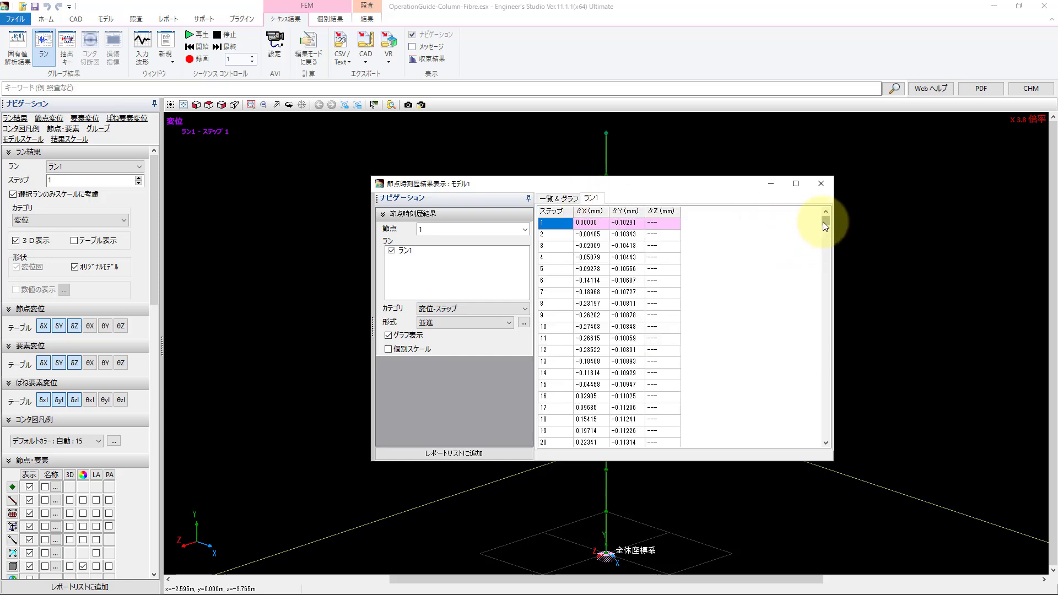
pyautogui.moveTo(822, 222)
pyautogui.mouseDown()
pyautogui.moveTo(832, 424)
pyautogui.moveTo(830, 213)
pyautogui.mouseUp()
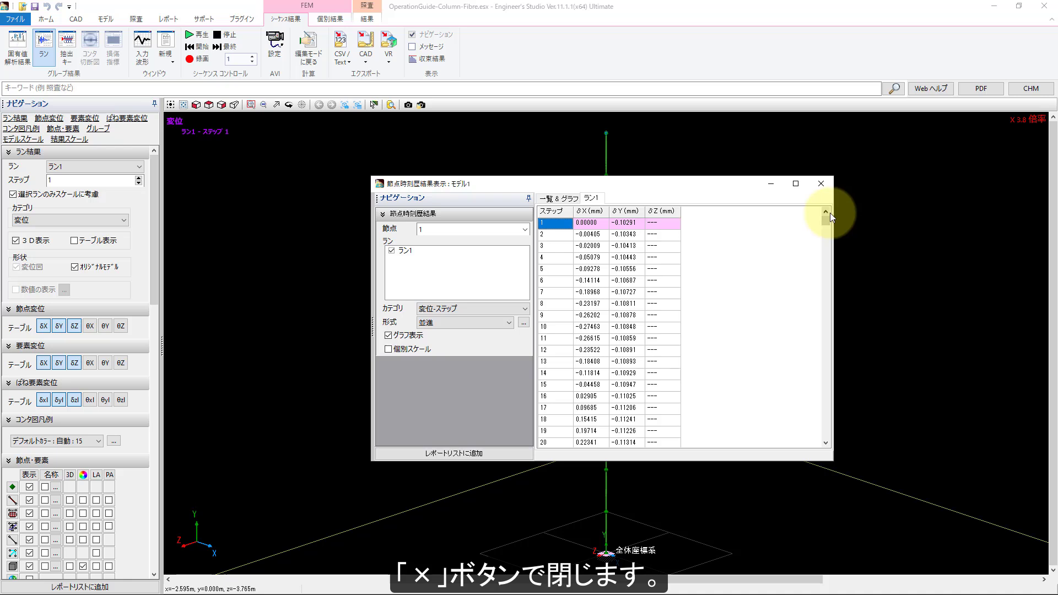
pyautogui.click(821, 185)
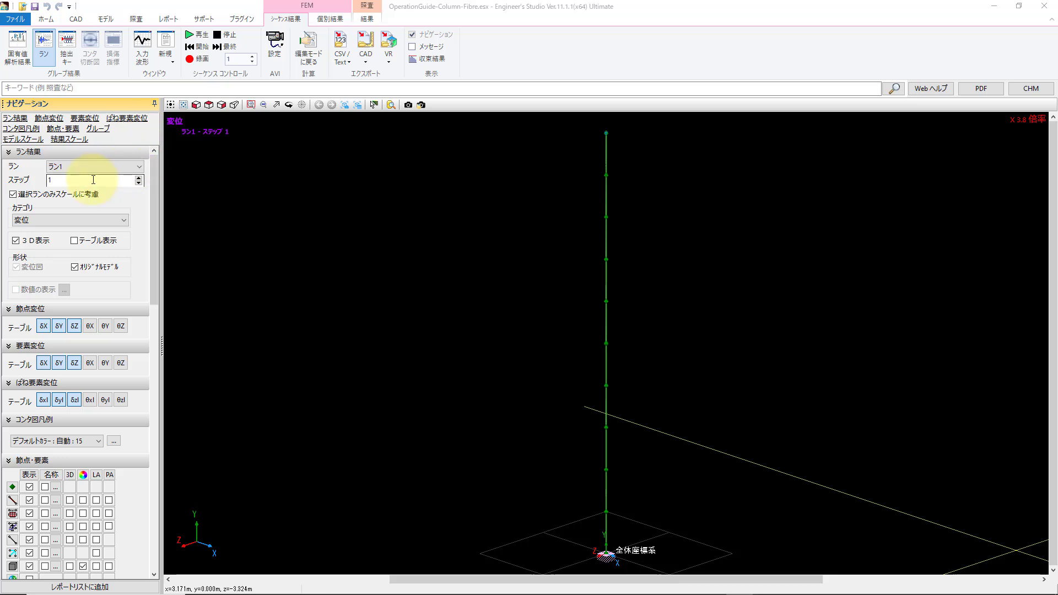
# Step: Show ラン1's 変形性能基準 results at step 574 and switch the strain criterion between concrete and reinforcement
pyautogui.doubleClick(46, 179)
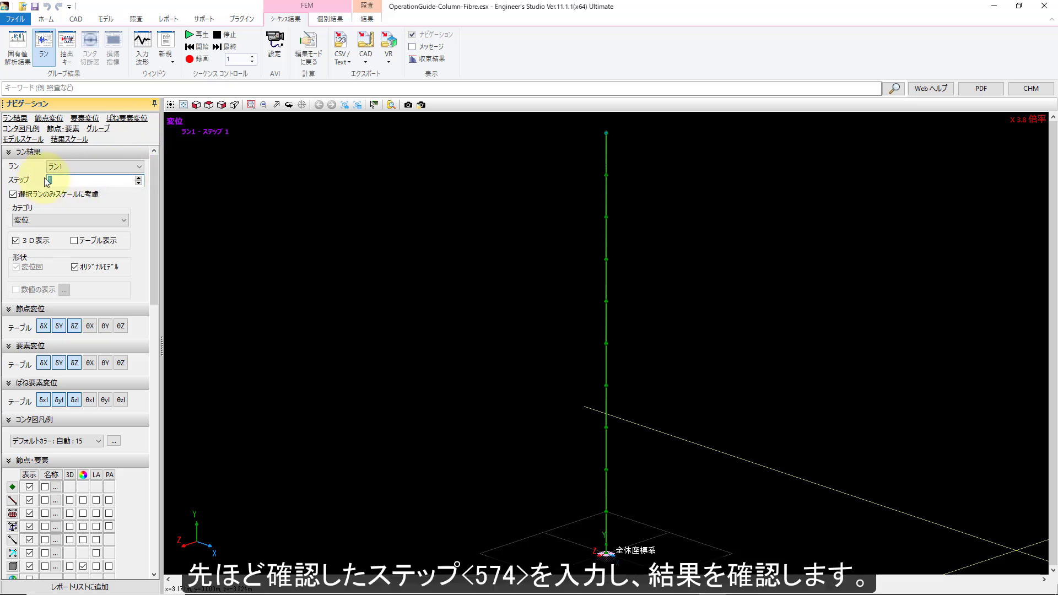
pyautogui.write('574')
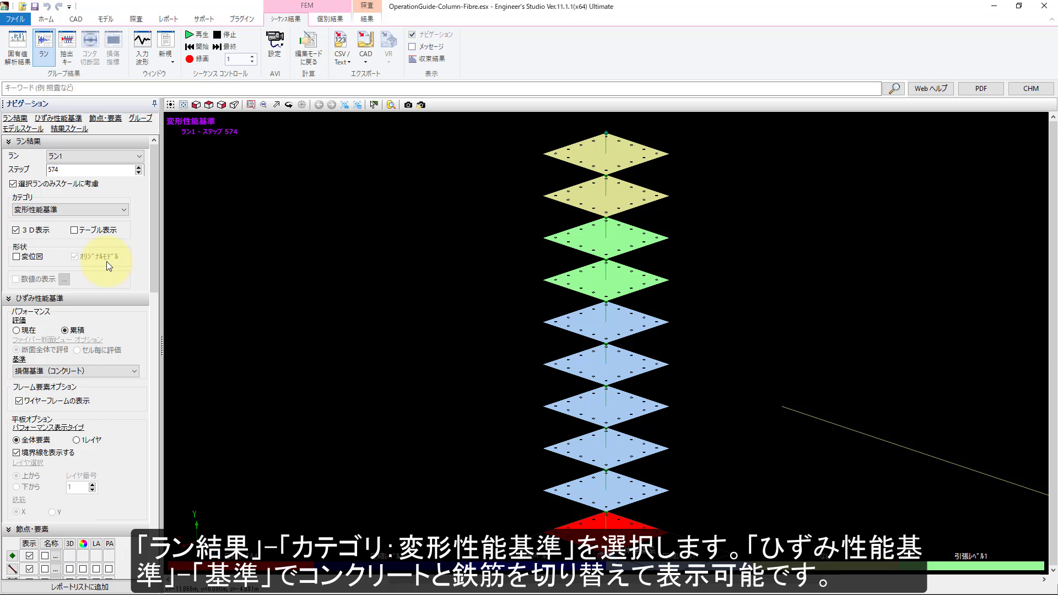
pyautogui.click(108, 370)
pyautogui.click(108, 391)
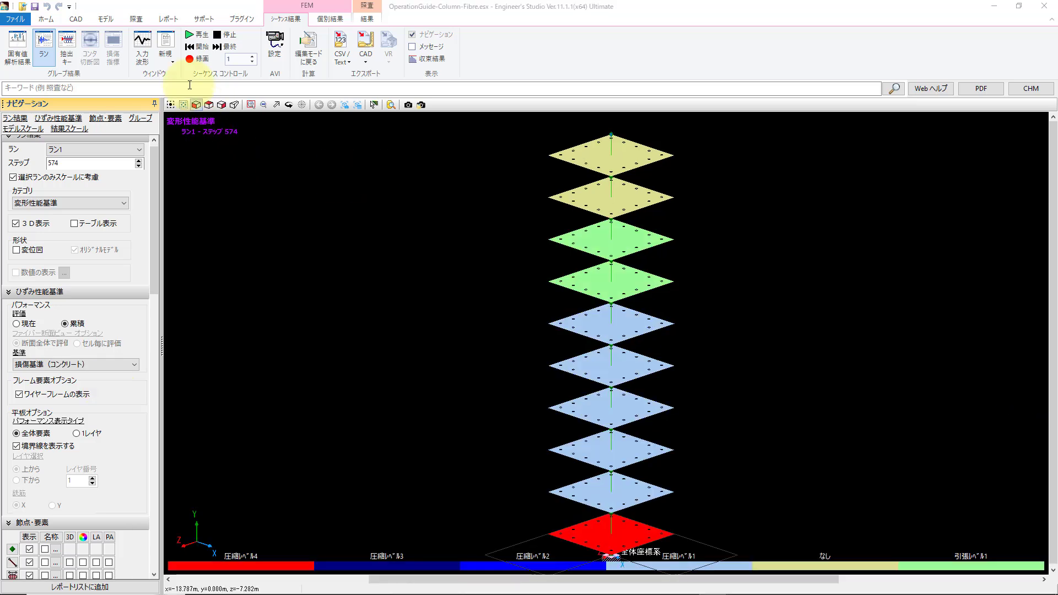
# Step: Open the fibre element time-history results (ファイバー要素時刻歴結果) for element 11 with the section view category パフォーマンス
pyautogui.click(173, 61)
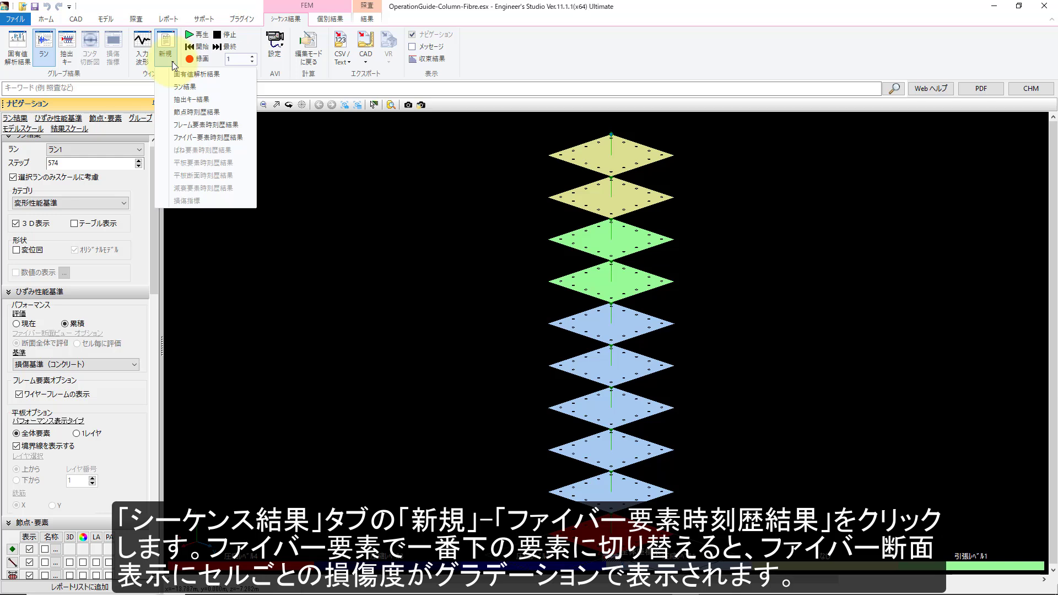
pyautogui.click(199, 138)
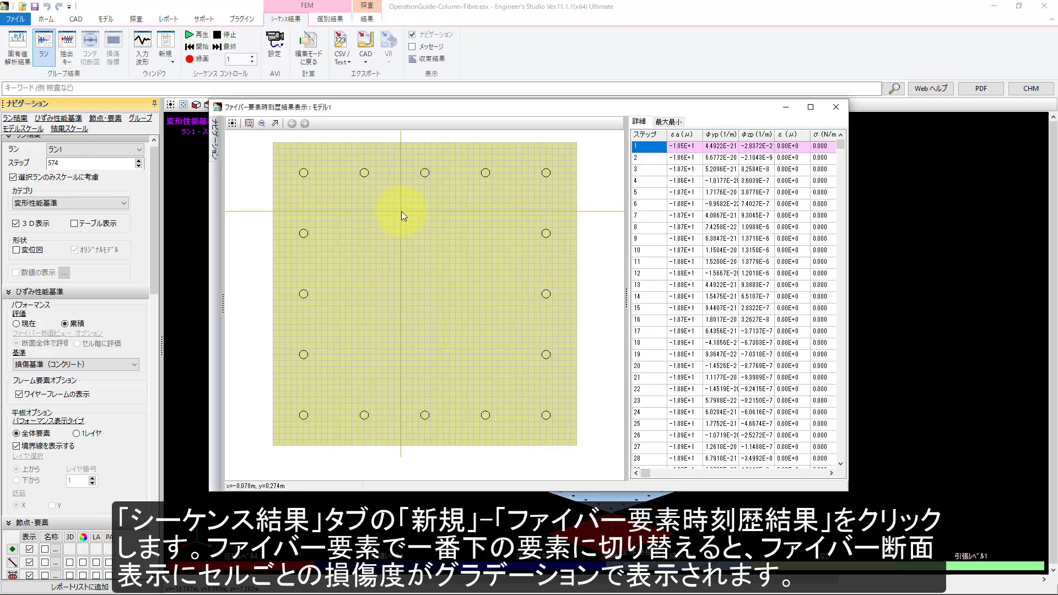
pyautogui.moveTo(216, 147)
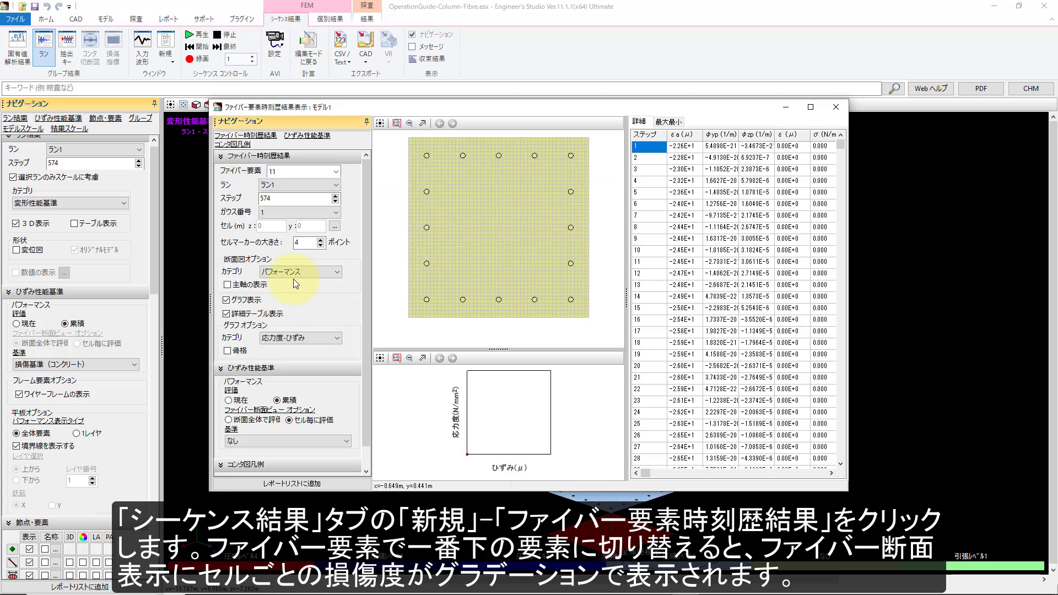
pyautogui.click(292, 273)
pyautogui.click(288, 271)
pyautogui.click(288, 282)
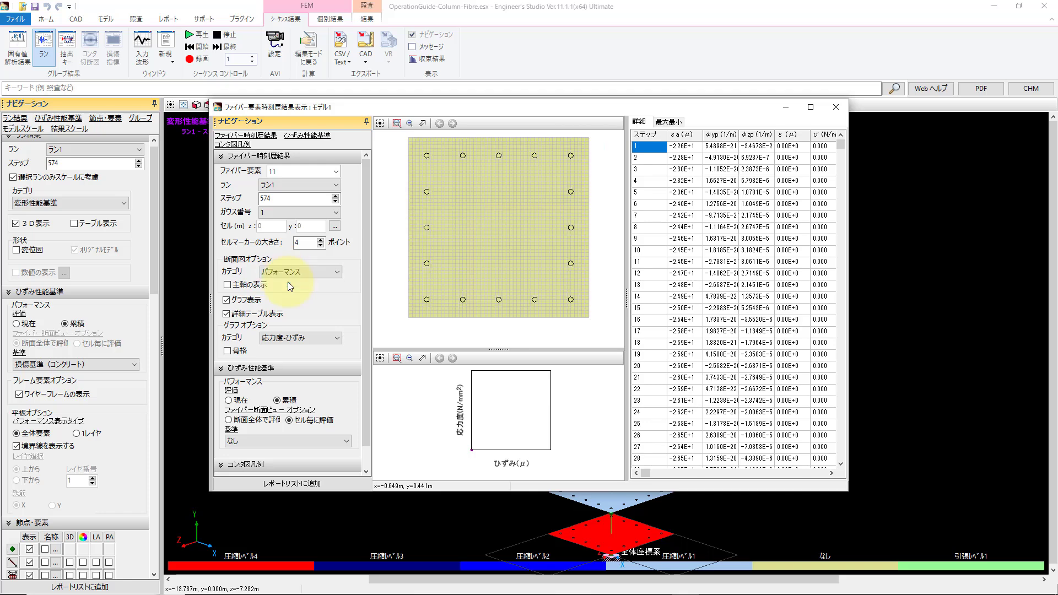
# Step: Switch the fibre element graph category to 応力度-ステップ and return it to 応力度-ひずみ
pyautogui.click(291, 341)
pyautogui.click(293, 349)
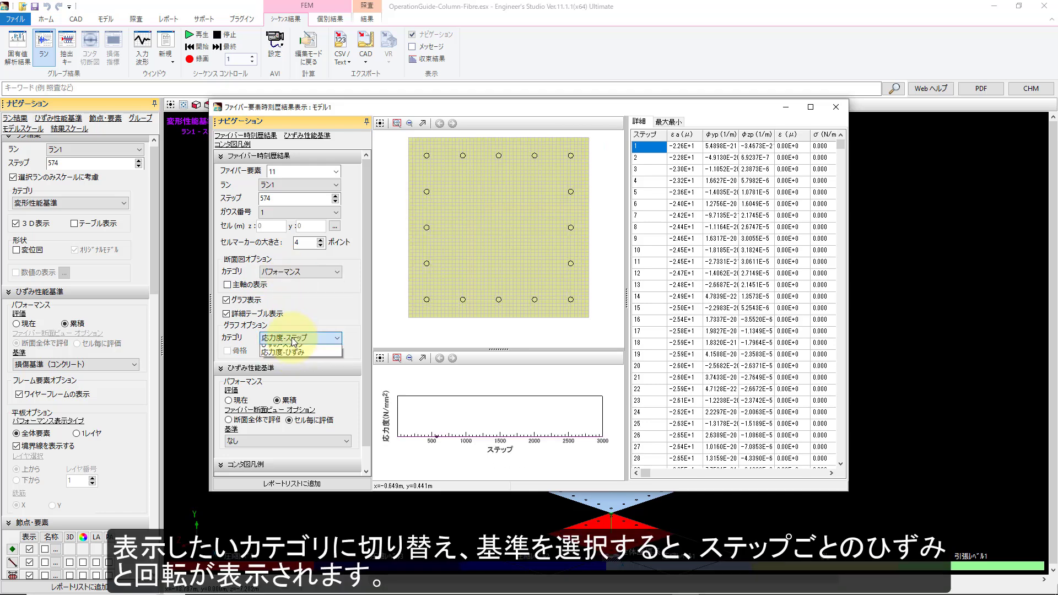
pyautogui.click(292, 338)
pyautogui.click(290, 362)
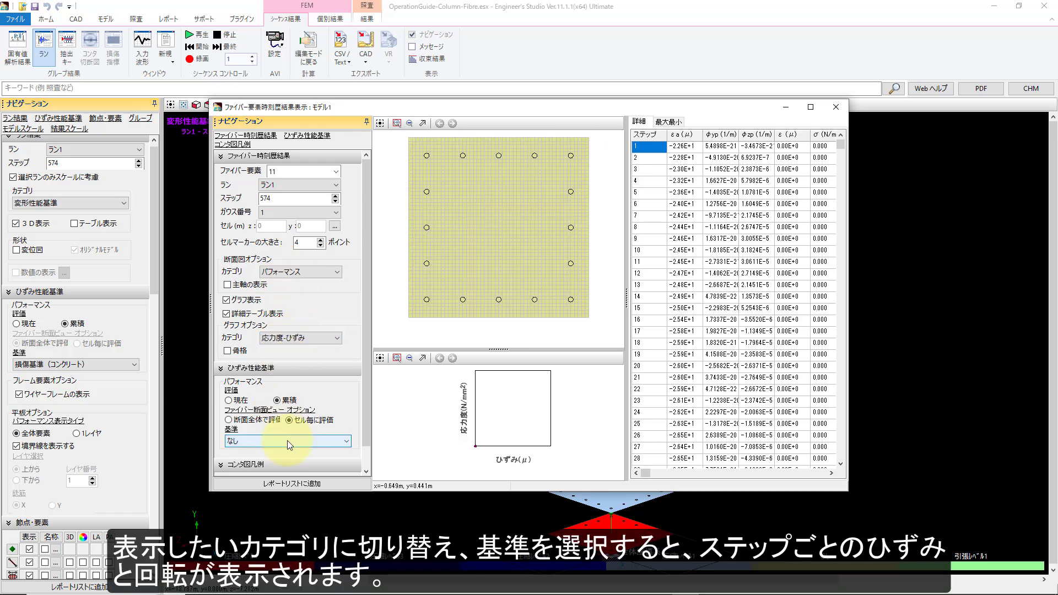
# Step: Colour the fibre section cells by 損傷基準（コンクリート）, and switch the criterion to 損傷基準（鋼材）
pyautogui.click(287, 441)
pyautogui.click(286, 458)
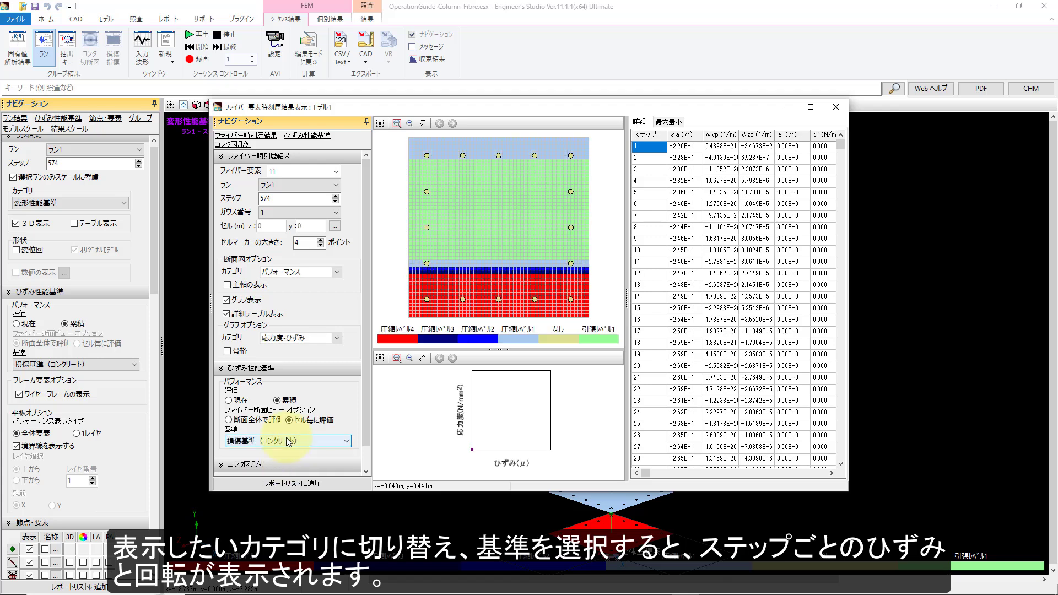
pyautogui.click(286, 441)
pyautogui.click(287, 469)
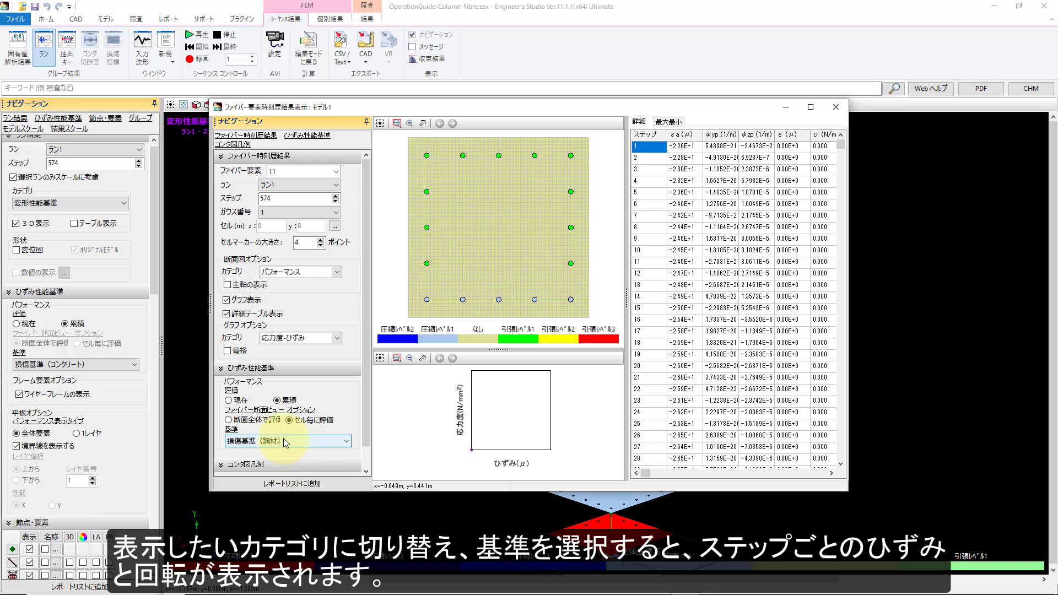
# Step: Examine fibre element 11's step table from start to end and its maximum and minimum values, and close the results window
pyautogui.click(648, 377)
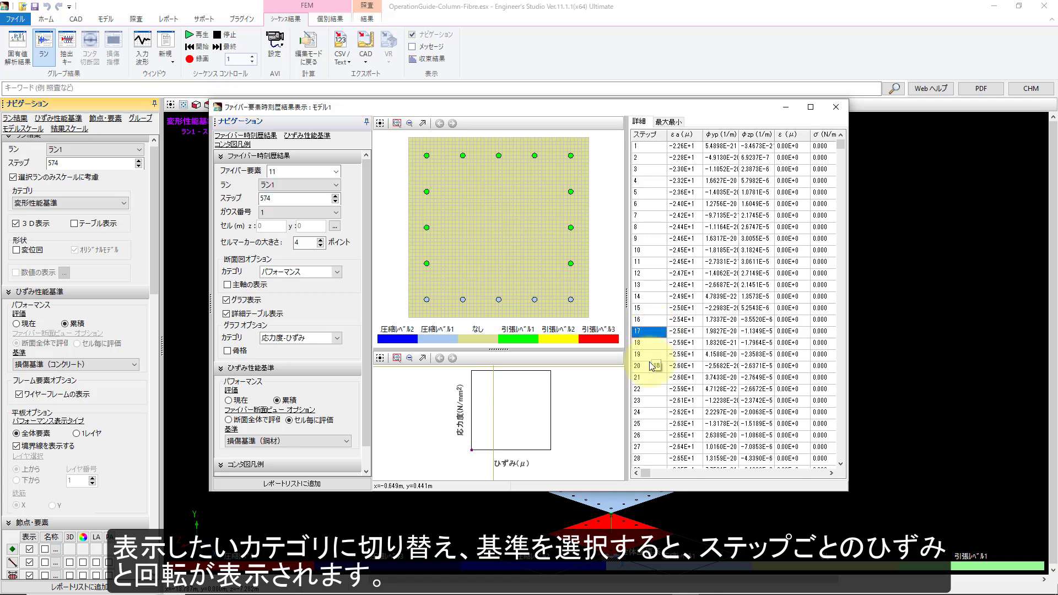
pyautogui.moveTo(847, 157); pyautogui.dragTo(840, 458)
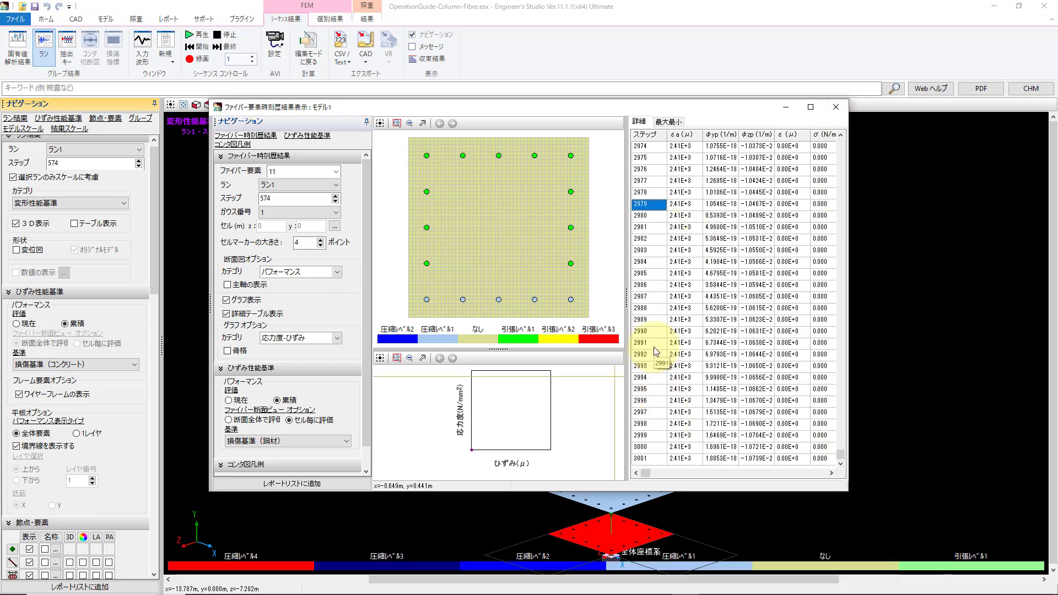
pyautogui.click(650, 204)
pyautogui.click(669, 122)
pyautogui.click(685, 192)
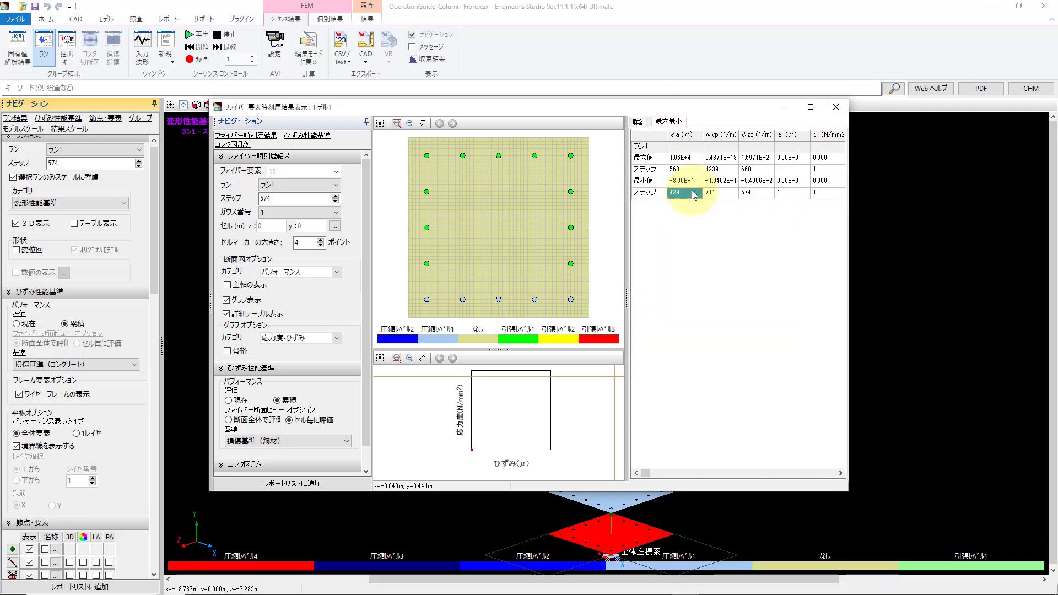
pyautogui.click(685, 157)
pyautogui.click(644, 157)
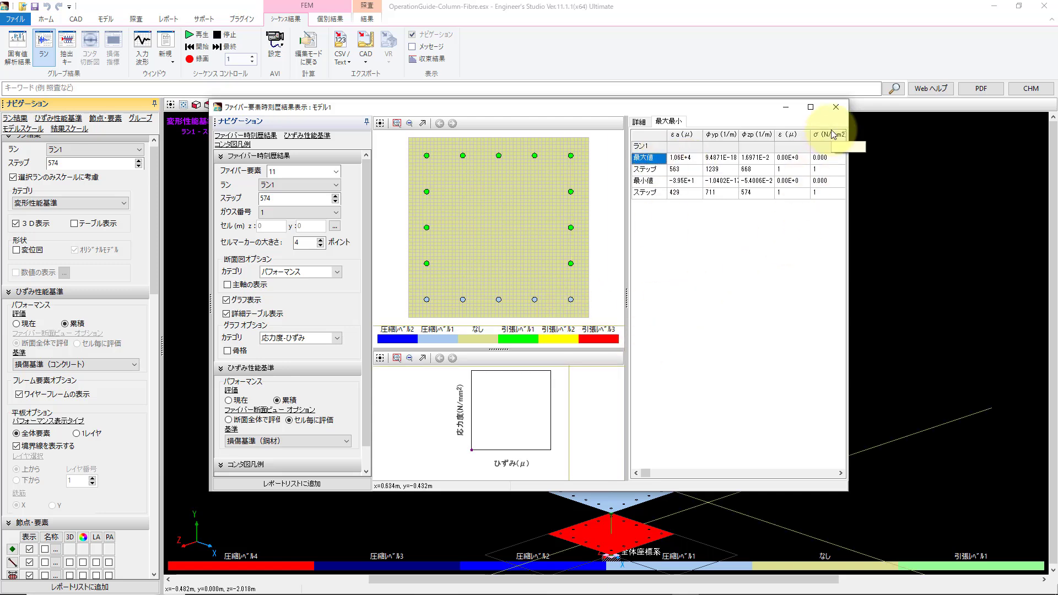
pyautogui.click(835, 108)
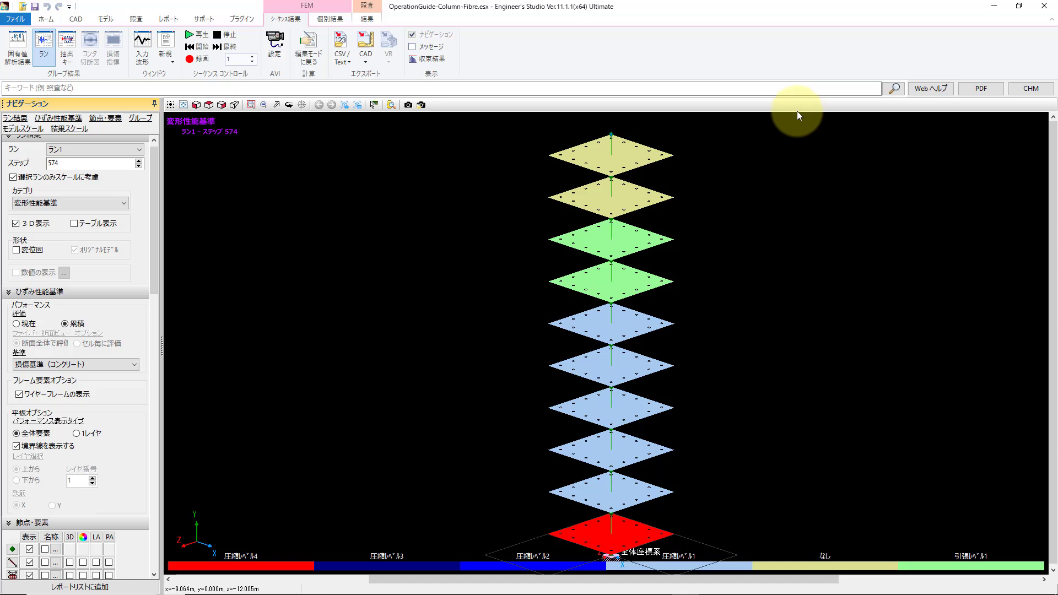
# Step: Generate the print preview of the input data report and maximise the preview window
pyautogui.click(176, 19)
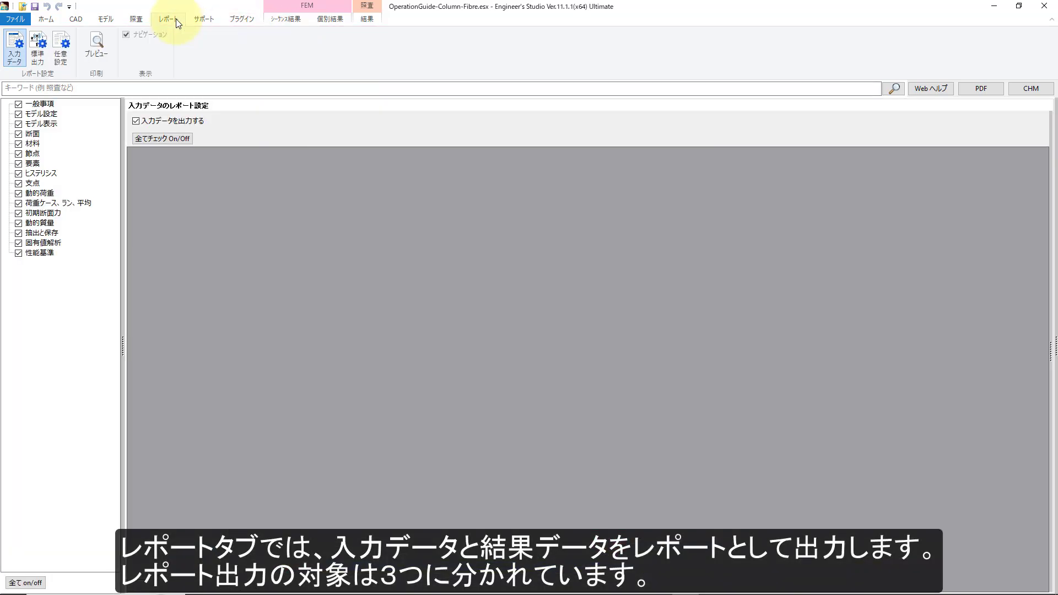
pyautogui.click(92, 47)
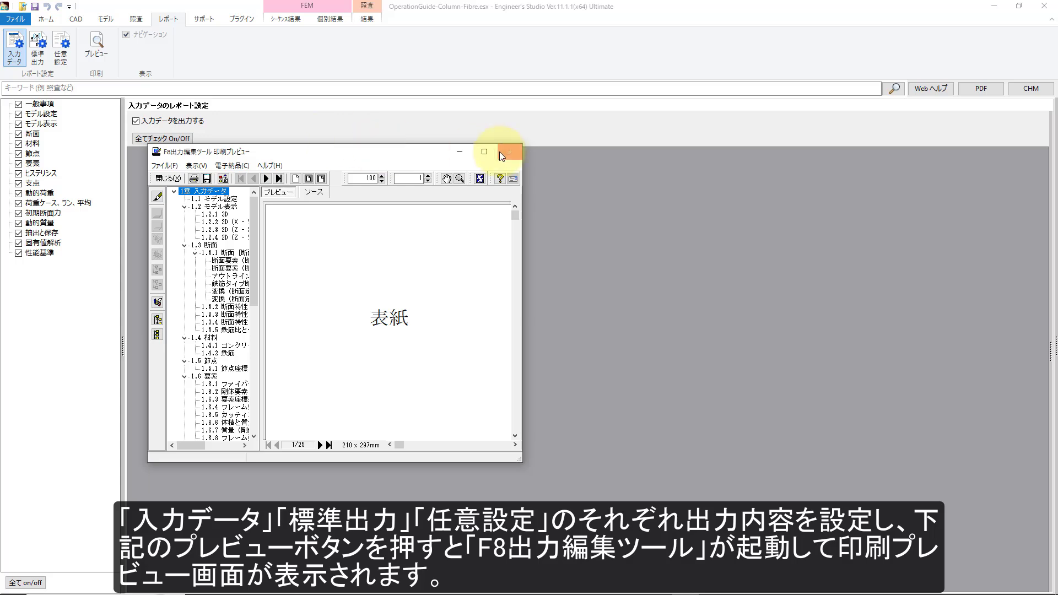
pyautogui.click(487, 150)
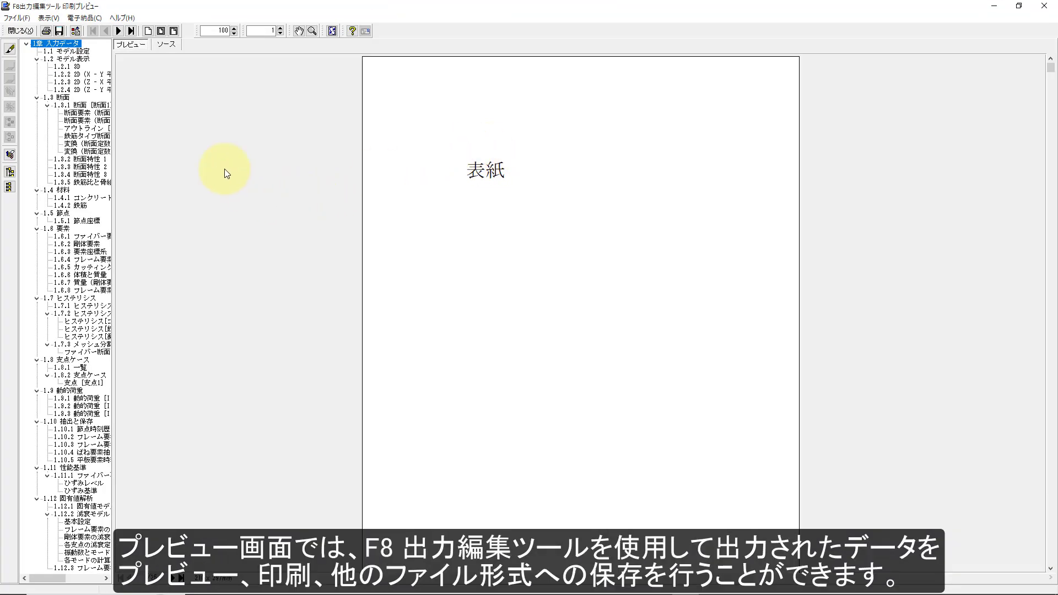
# Step: Browse the report preview from モデル設定 through the 3D model display to the 断面 section pages
pyautogui.click(72, 52)
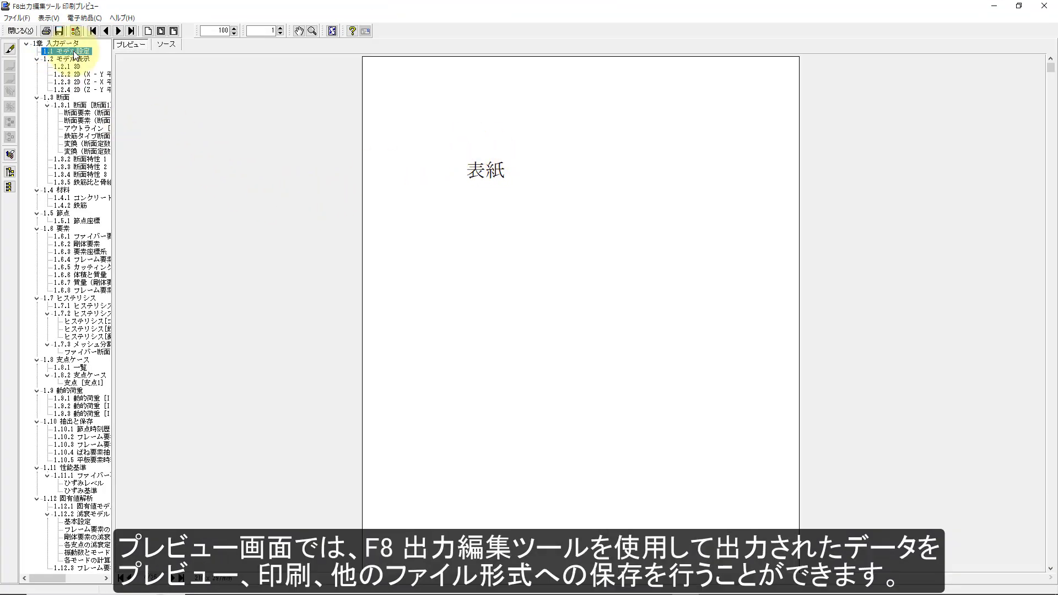
pyautogui.click(69, 67)
pyautogui.click(70, 82)
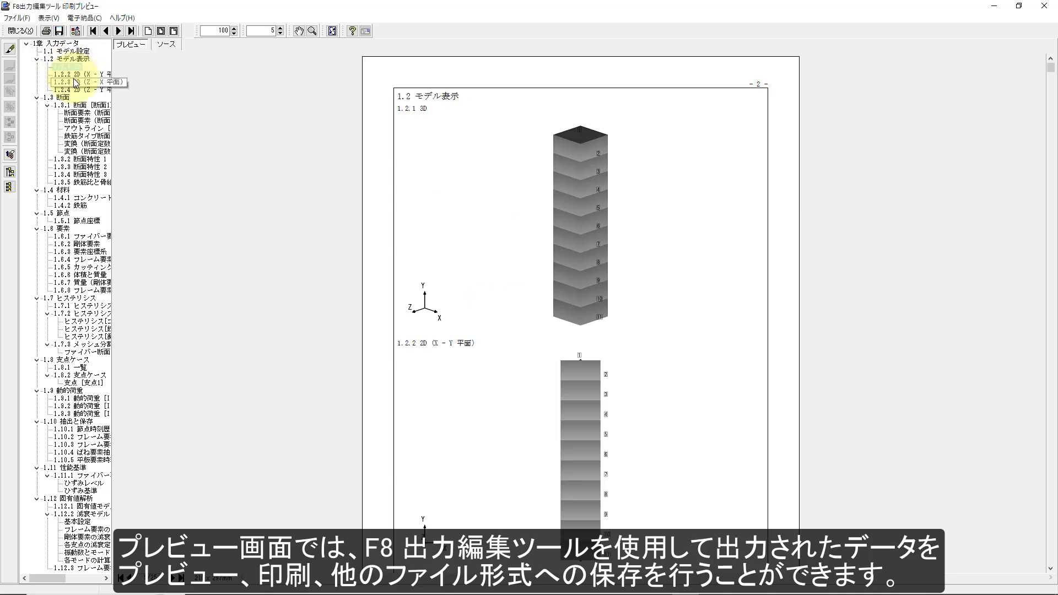
pyautogui.click(81, 120)
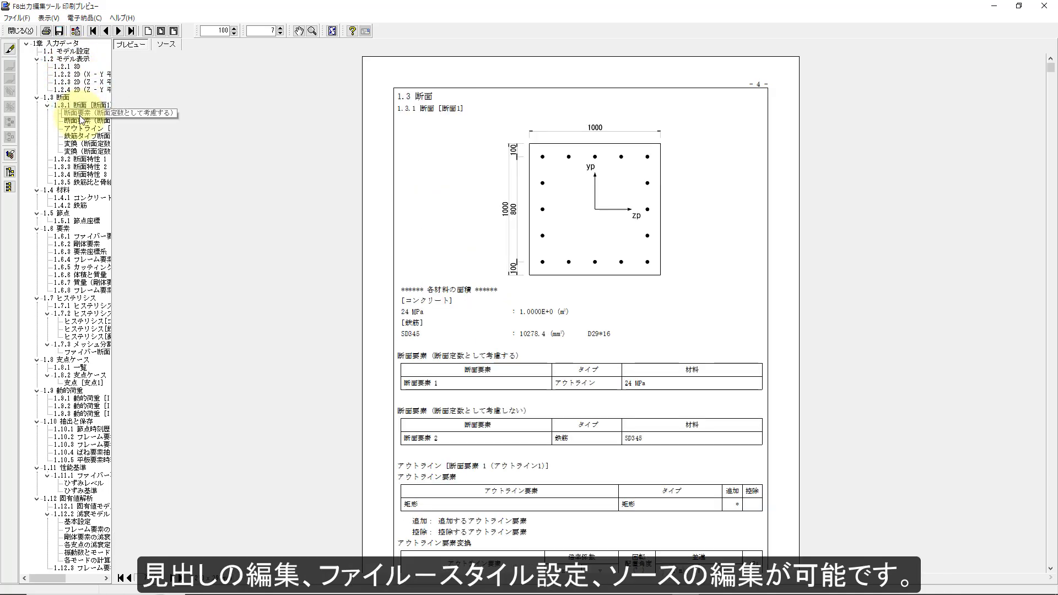
# Step: Inspect the heading editor for the first 断面要素 entry and the report's style settings, cancelling both
pyautogui.click(81, 119)
pyautogui.click(88, 124)
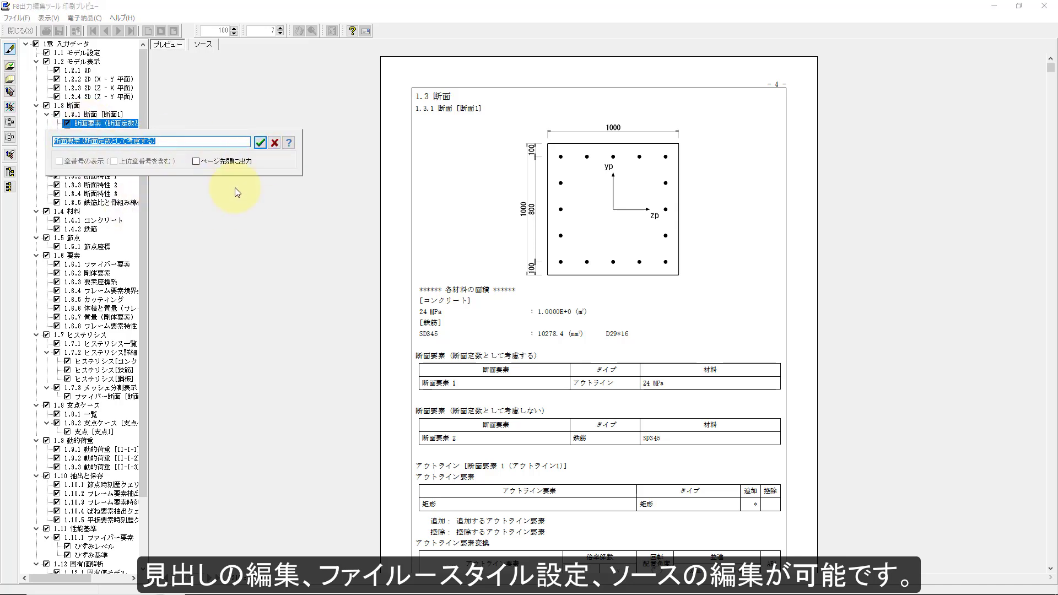
pyautogui.click(274, 144)
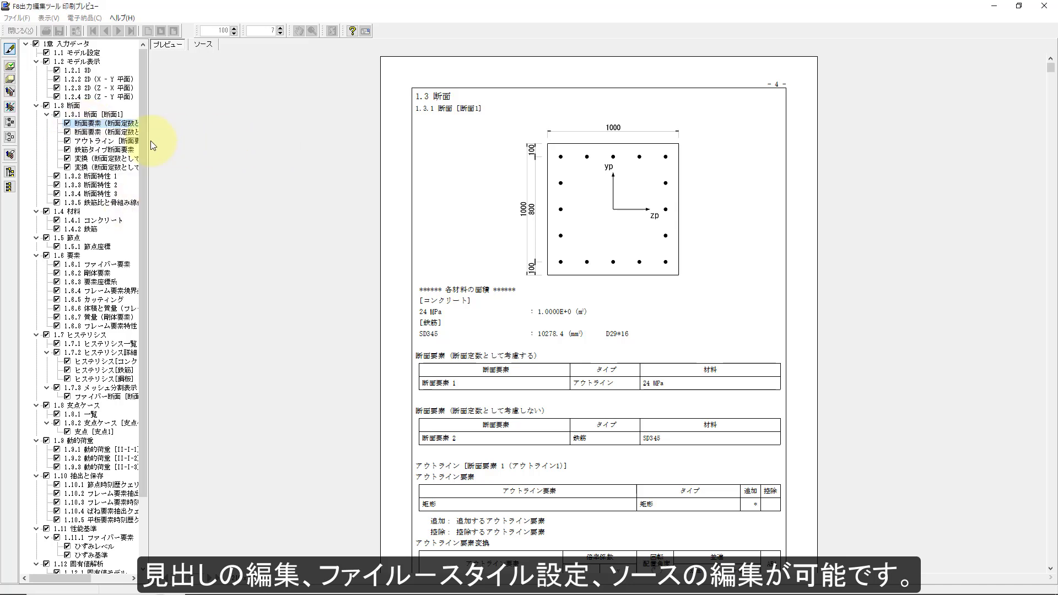
pyautogui.click(76, 31)
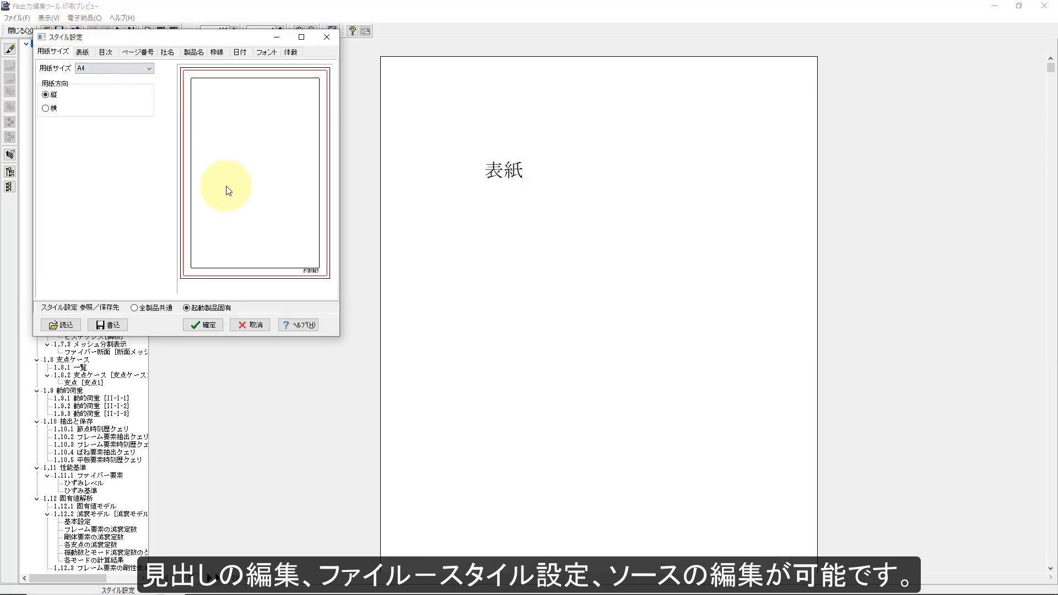
pyautogui.click(254, 325)
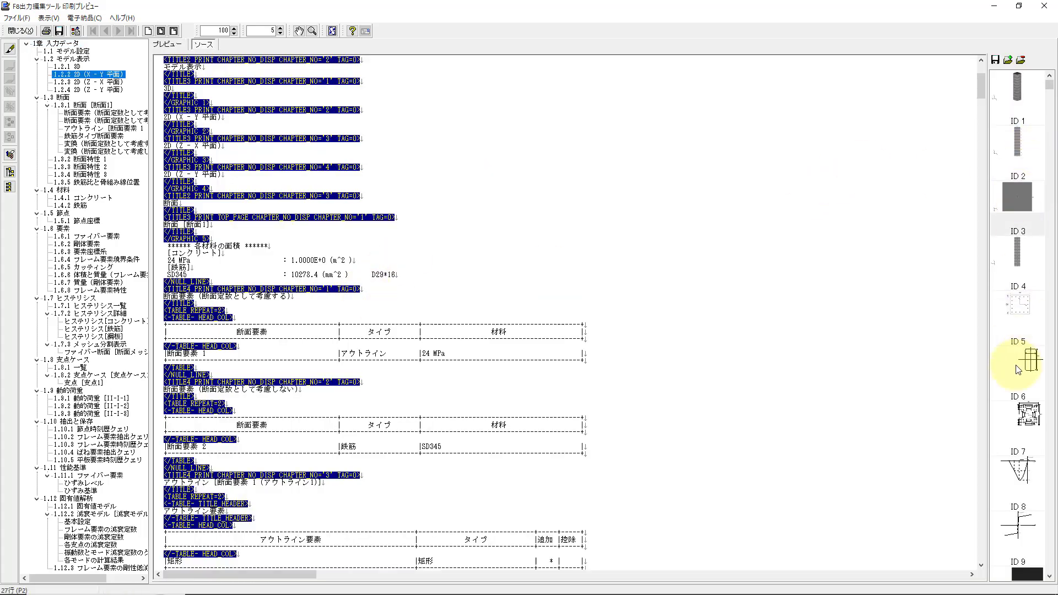
# Step: Look through the report's source markup down to the material tables, and return to the page preview
pyautogui.scroll(-1, 1019, 370)
pyautogui.moveTo(980, 88); pyautogui.dragTo(985, 182)
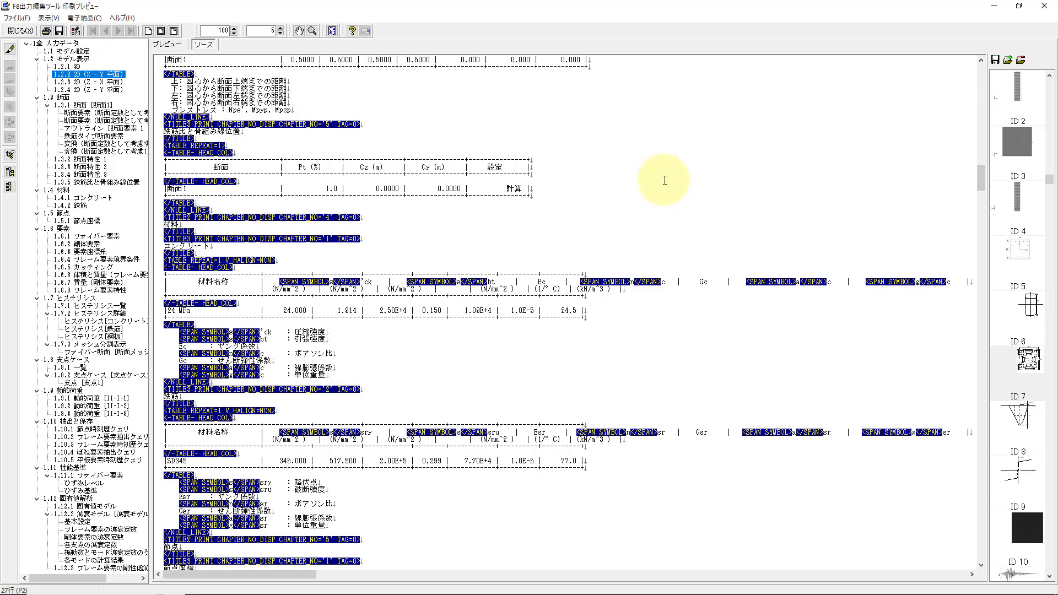
pyautogui.click(177, 44)
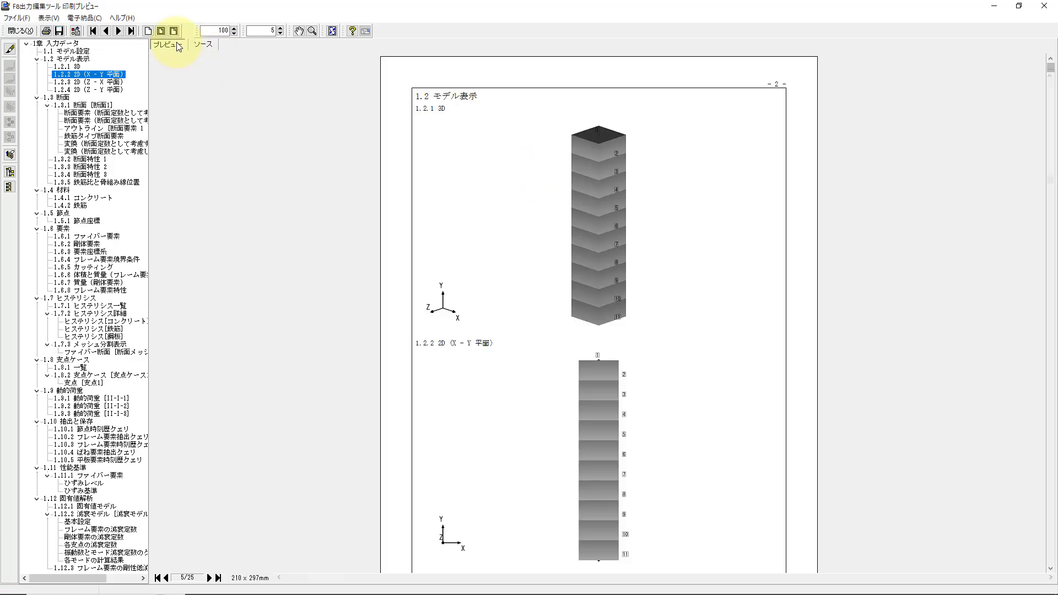
# Step: Start the file output of the previewed report
pyautogui.click(59, 31)
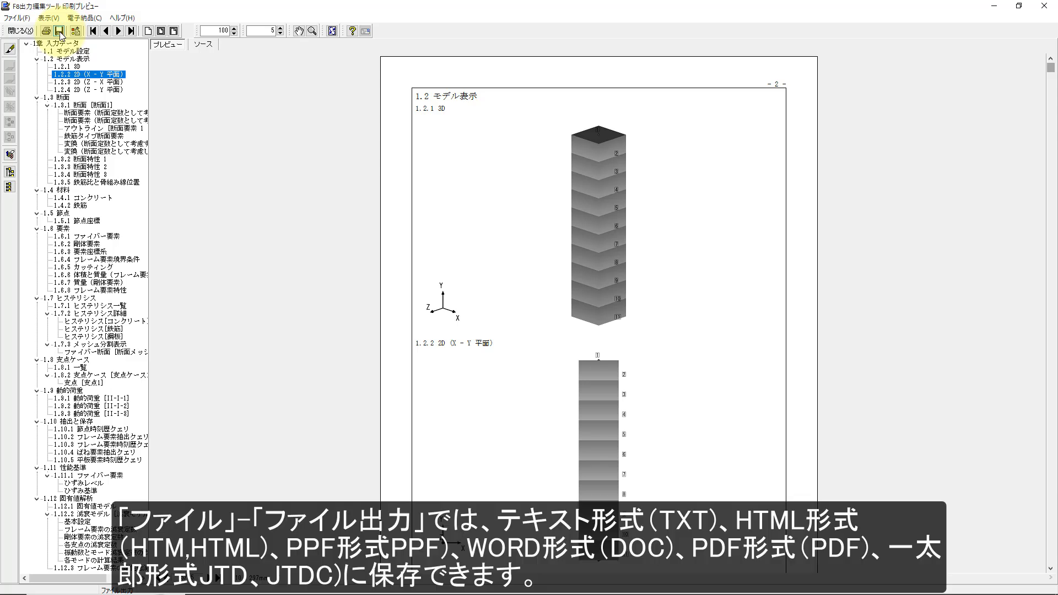